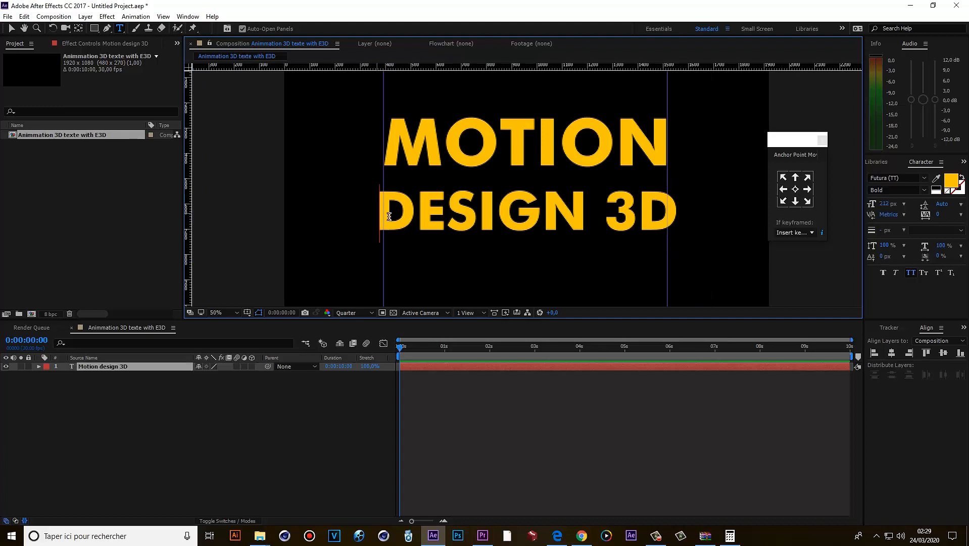
# Reduce the DESIGN 3D line's font size to 202 px and centre the text layer's anchor point.
pyautogui.moveTo(883, 204)
pyautogui.mouseDown()
pyautogui.moveTo(864, 206)
pyautogui.moveTo(877, 205)
pyautogui.mouseUp()
pyautogui.press('KP_Enter')
pyautogui.scroll(-2, 597, 213)
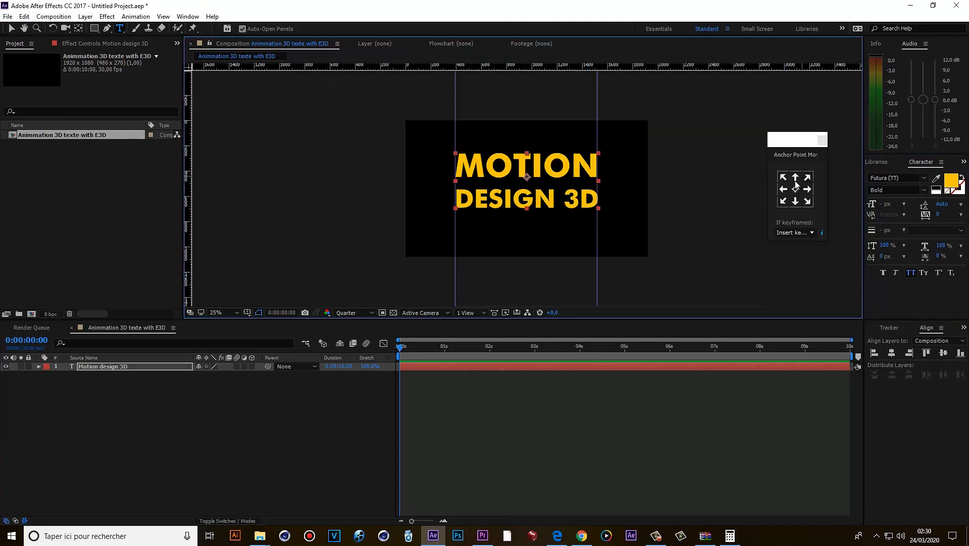
pyautogui.click(796, 190)
pyautogui.click(331, 422)
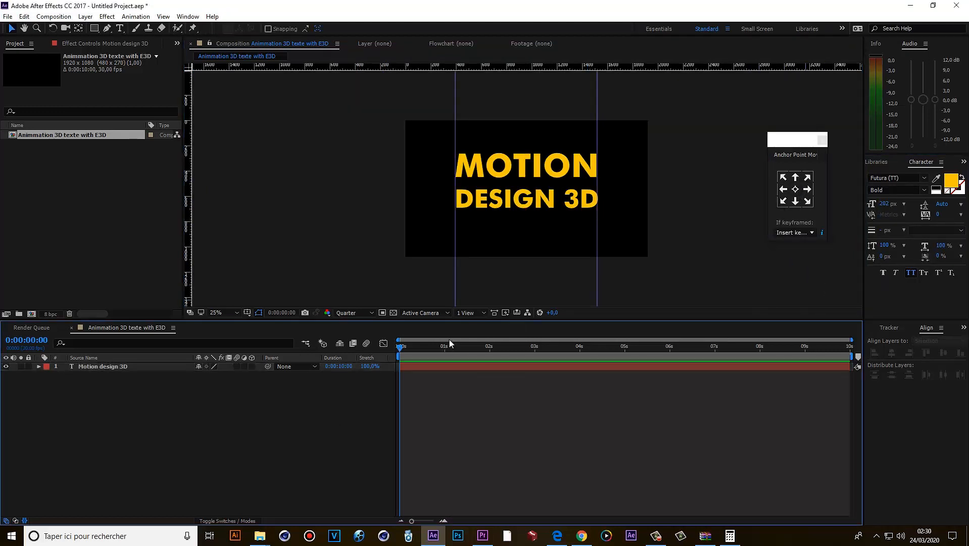
# Create a solid layer named E3D and apply the Video Copilot Element effect to it.
pyautogui.hotkey('ctrl', 'y')
pyautogui.write('E3D')
pyautogui.press('Return')
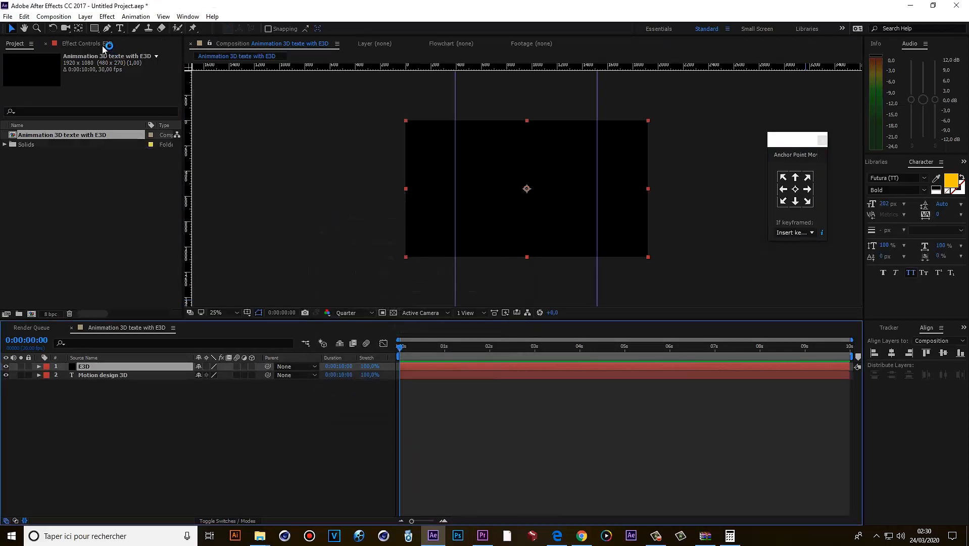
pyautogui.rightClick(95, 120)
pyautogui.moveTo(151, 509)
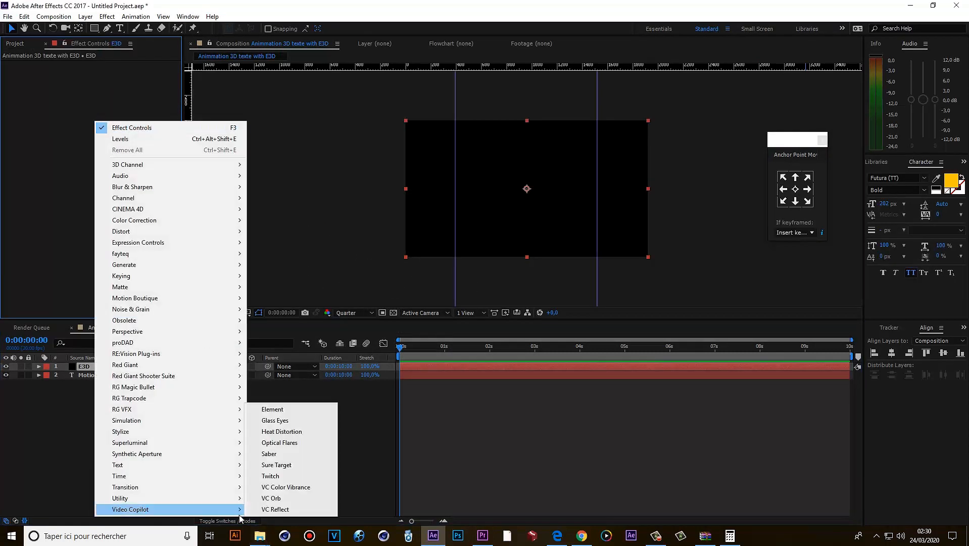
pyautogui.click(295, 413)
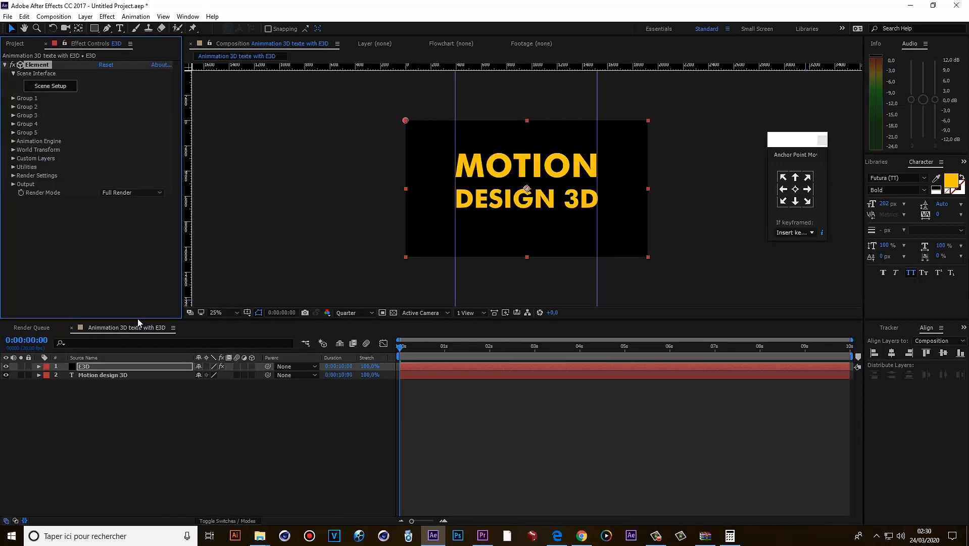
# Assign the Motion design 3D text layer as Path Layer 1 in Element's Custom Text and Masks.
pyautogui.click(16, 160)
pyautogui.click(22, 167)
pyautogui.click(134, 176)
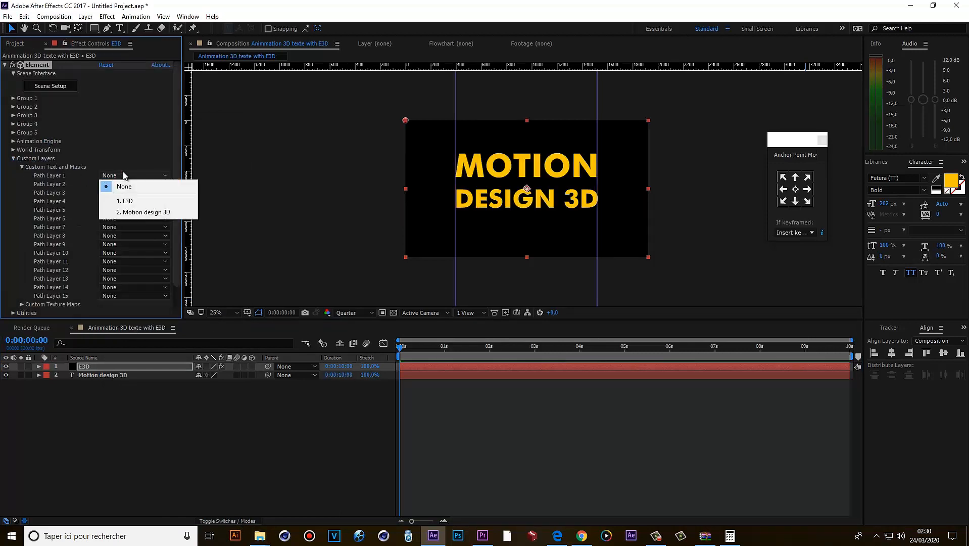
pyautogui.click(147, 210)
# Lock and hide the Motion design 3D text layer.
pyautogui.click(29, 374)
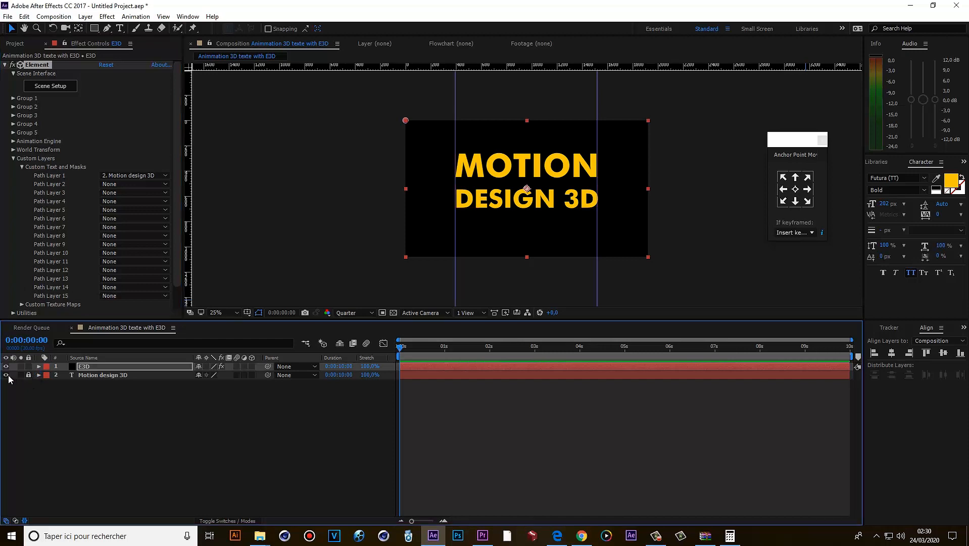
pyautogui.click(6, 375)
pyautogui.click(66, 403)
# Save the project as Motion design 3D in the TUTO E3D folder.
pyautogui.hotkey('ctrl', 's')
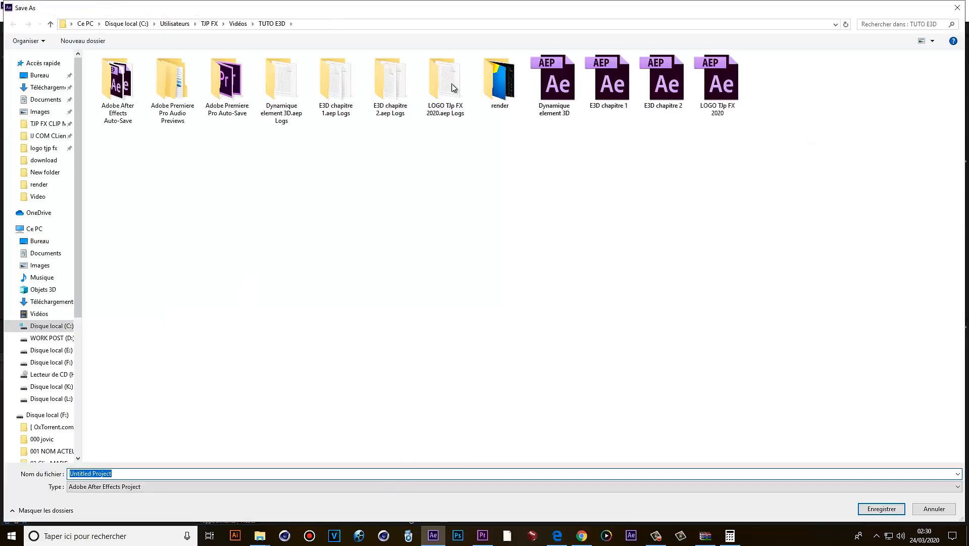
pyautogui.write('Motion design 3D')
pyautogui.press('Return')
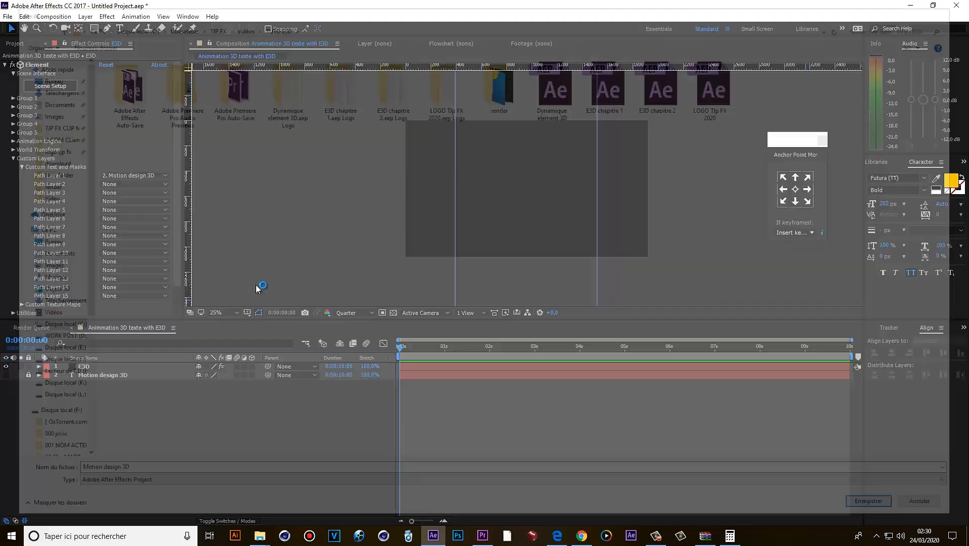
# Open Element's Scene Setup and extrude the custom text path into a 3D model.
pyautogui.click(47, 87)
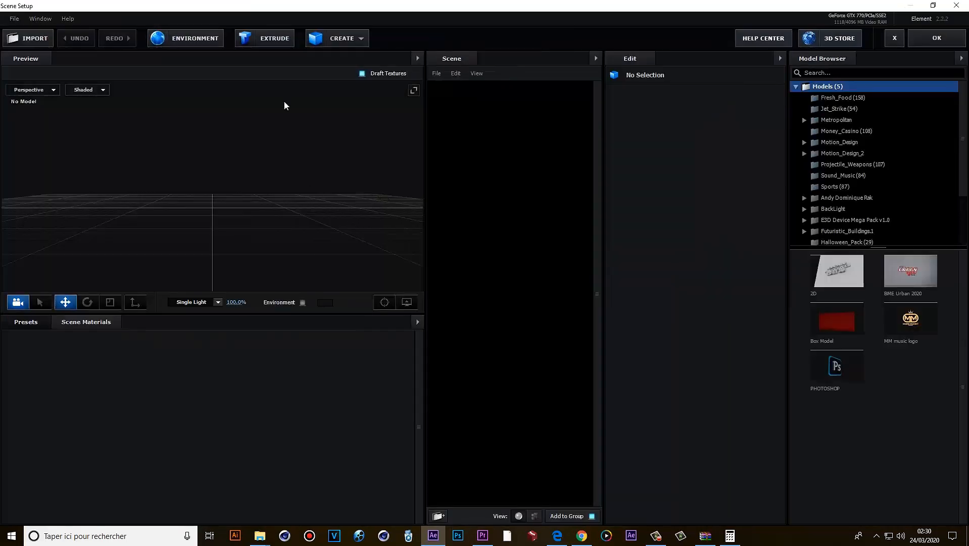
pyautogui.moveTo(356, 222); pyautogui.dragTo(283, 202)
pyautogui.scroll(3, 329, 210)
# Set Bevel 1's Extrude to 1.87 and Expand Edges to about 0.41.
pyautogui.click(446, 100)
pyautogui.click(501, 112)
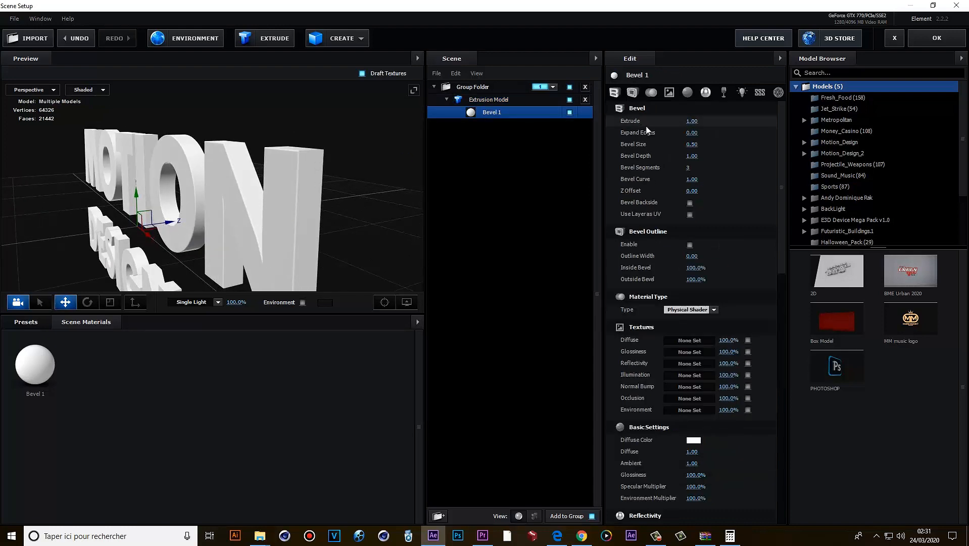
pyautogui.moveTo(709, 119); pyautogui.dragTo(712, 121)
pyautogui.scroll(-3, 263, 218)
pyautogui.moveTo(262, 217); pyautogui.dragTo(178, 226)
pyautogui.moveTo(246, 256); pyautogui.dragTo(272, 173)
pyautogui.scroll(2, 272, 173)
pyautogui.moveTo(695, 120); pyautogui.dragTo(712, 133)
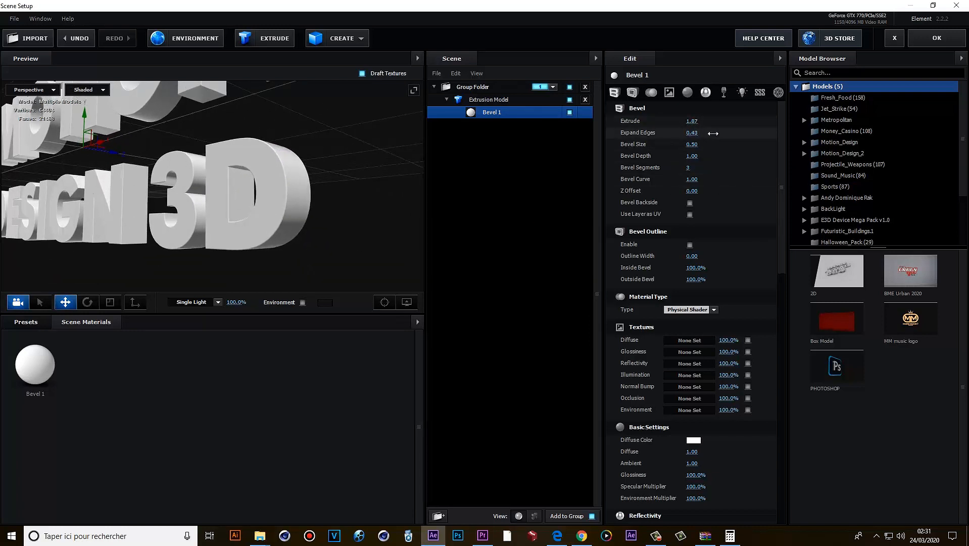
# Enable Bevel Backside on Bevel 1 and check the back of the text.
pyautogui.click(691, 202)
pyautogui.moveTo(317, 239); pyautogui.dragTo(294, 226)
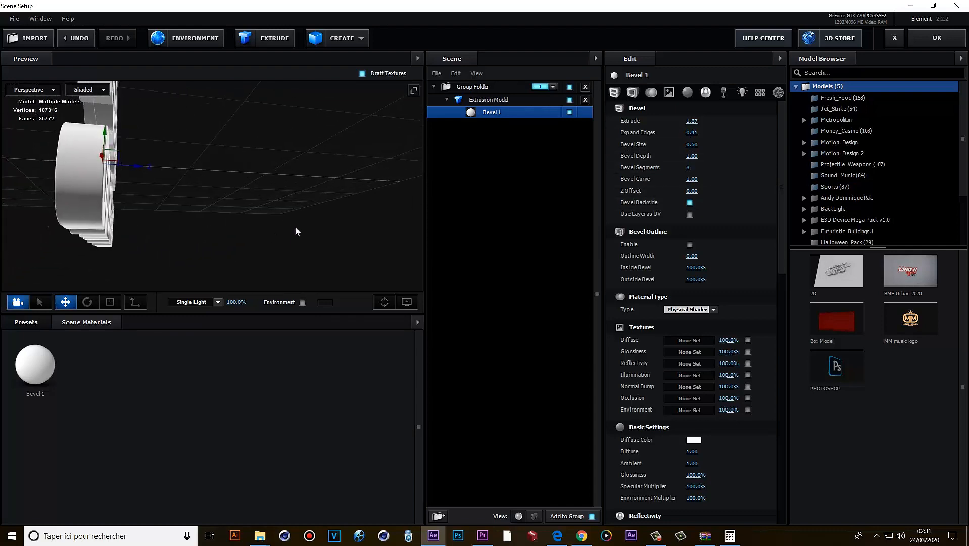
pyautogui.moveTo(141, 210); pyautogui.dragTo(362, 223)
# Set the Extrusion Model's Bevel Copies to 2.
pyautogui.click(494, 102)
pyautogui.click(714, 133)
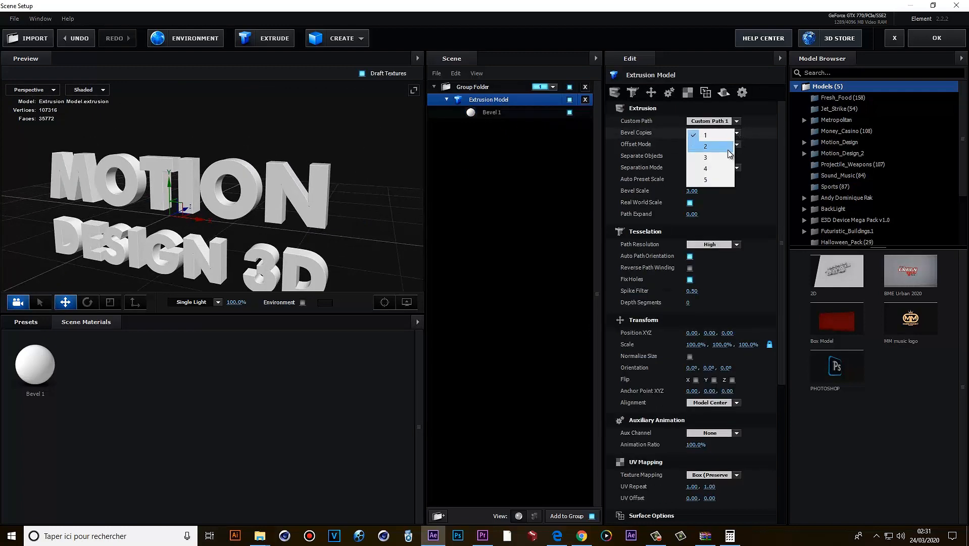
pyautogui.click(714, 145)
# Set Bevel 2's Diffuse to 2.00 and its diffuse colour to orange.
pyautogui.click(504, 125)
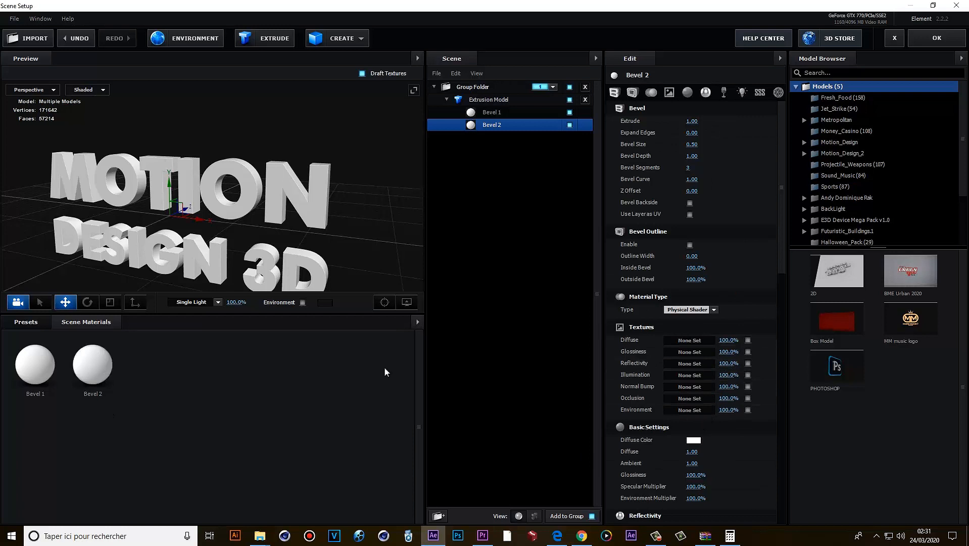
pyautogui.click(697, 451)
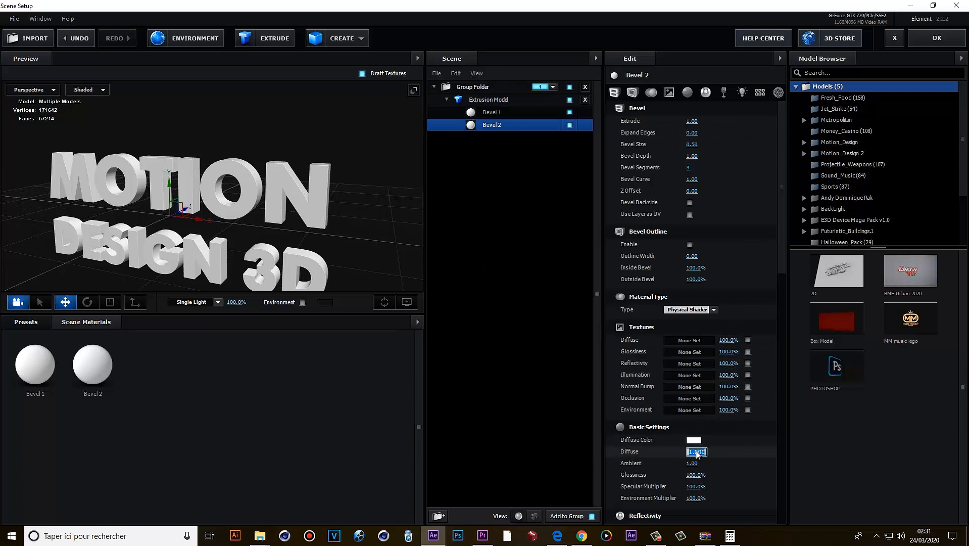
pyautogui.click(693, 440)
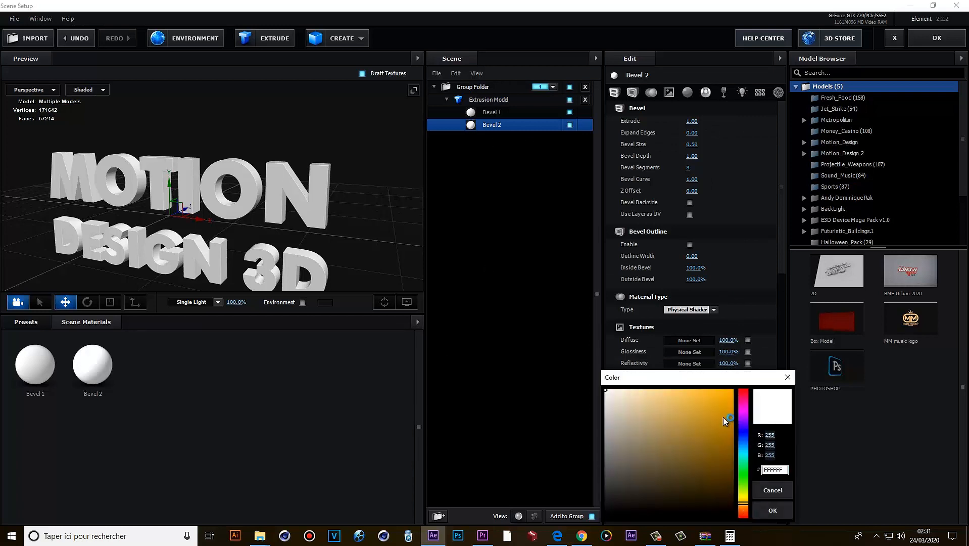
pyautogui.click(772, 510)
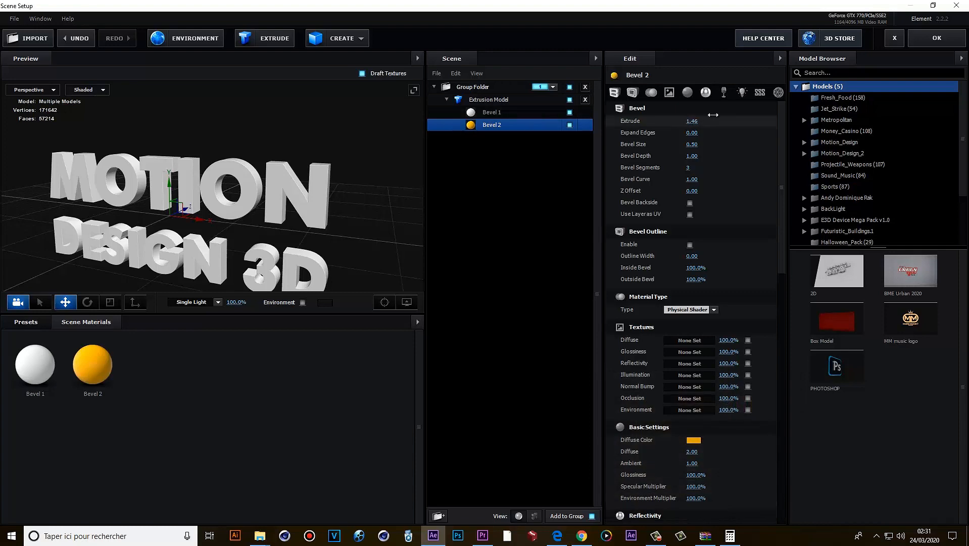
# Set Bevel 2's Extrude to 2.11, Expand Edges to 0.17, Bevel Curve to 0.28 and Z Offset to -0.06.
pyautogui.moveTo(713, 115); pyautogui.dragTo(738, 109)
pyautogui.moveTo(349, 228); pyautogui.dragTo(229, 171)
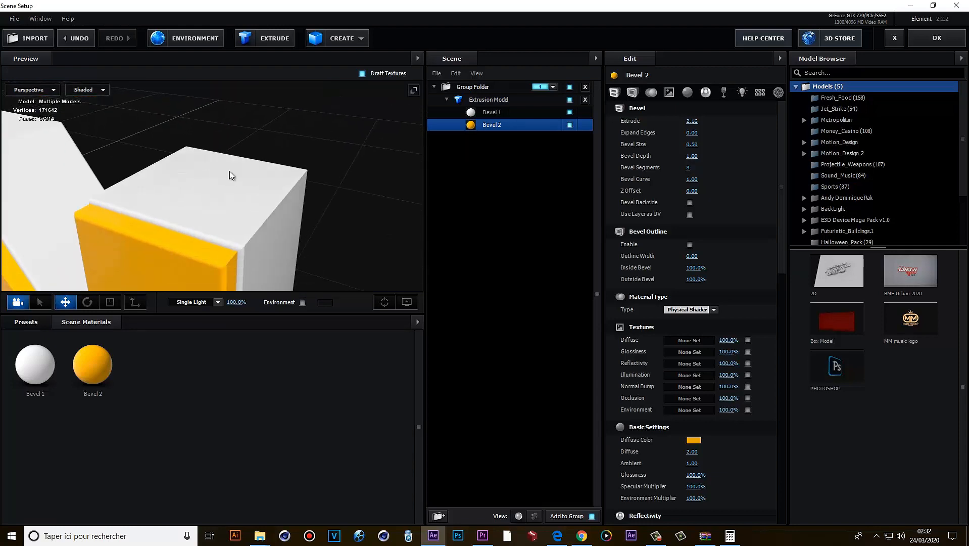
pyautogui.moveTo(691, 121); pyautogui.dragTo(698, 133)
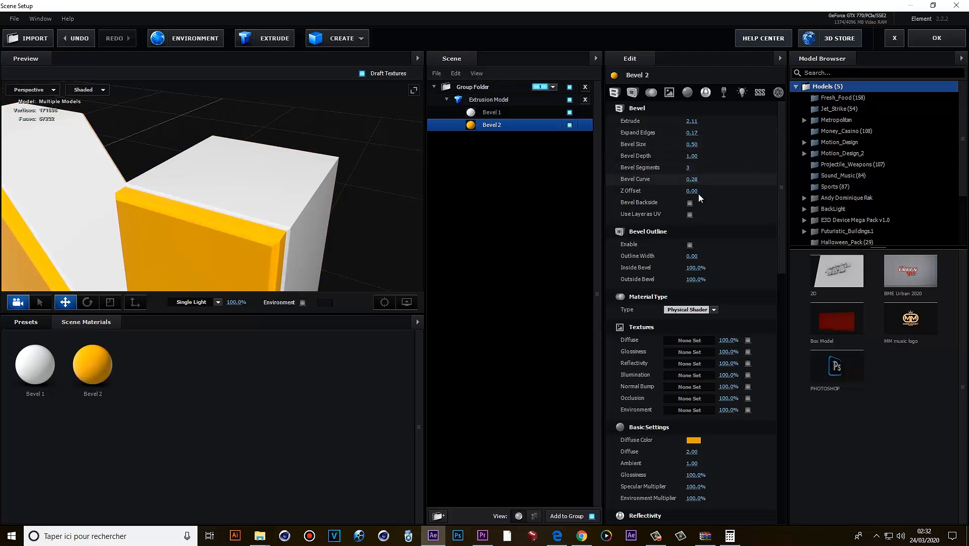
pyautogui.moveTo(695, 191)
pyautogui.mouseDown()
pyautogui.moveTo(716, 188)
pyautogui.moveTo(692, 190)
pyautogui.mouseUp()
pyautogui.scroll(-3, 261, 176)
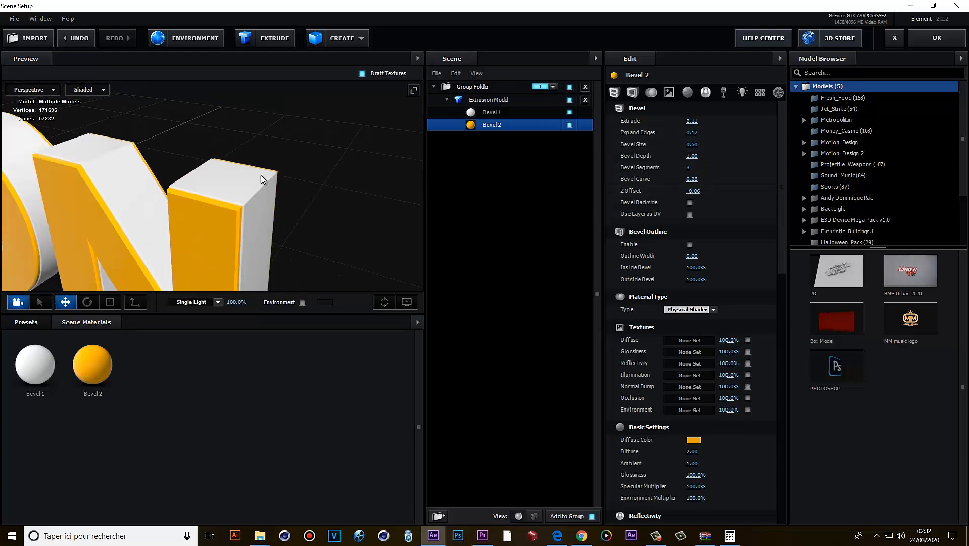
pyautogui.moveTo(261, 175); pyautogui.dragTo(277, 247)
# Apply the Flat_Color material from the Physical presets to Bevel 1.
pyautogui.click(482, 113)
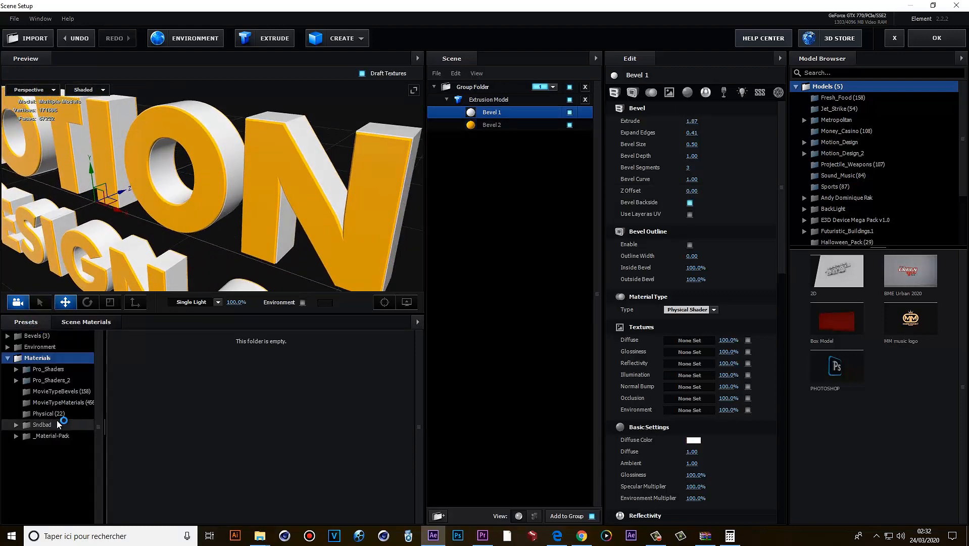
pyautogui.click(48, 413)
pyautogui.moveTo(561, 153); pyautogui.dragTo(524, 115)
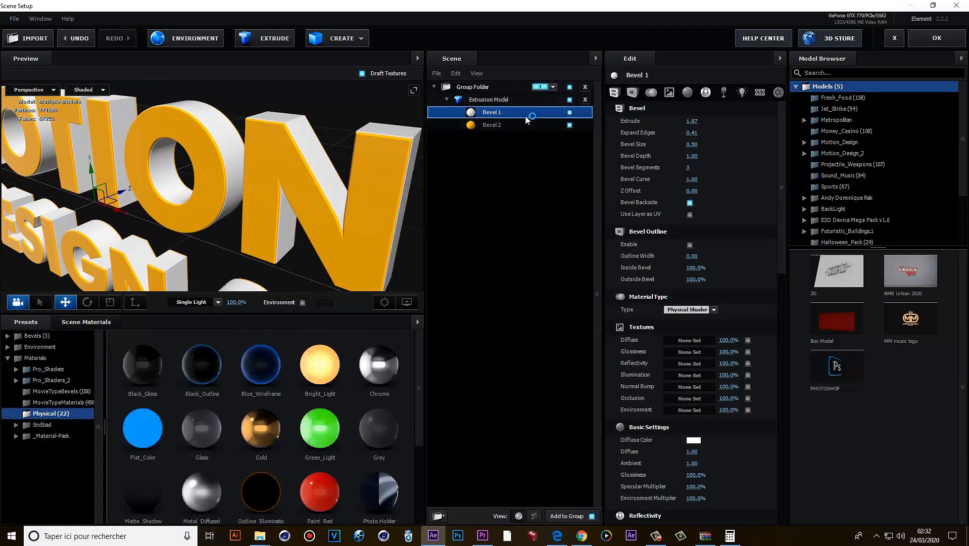
pyautogui.moveTo(313, 182); pyautogui.dragTo(520, 338)
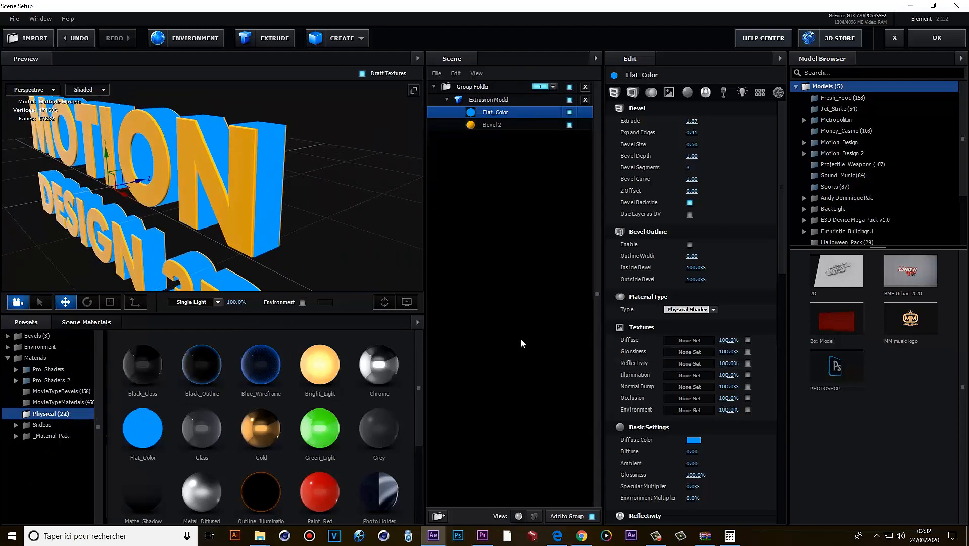
# Set the first Flat_Color material's diffuse colour to red-orange FF3500 and its Diffuse to 2.00.
pyautogui.click(693, 440)
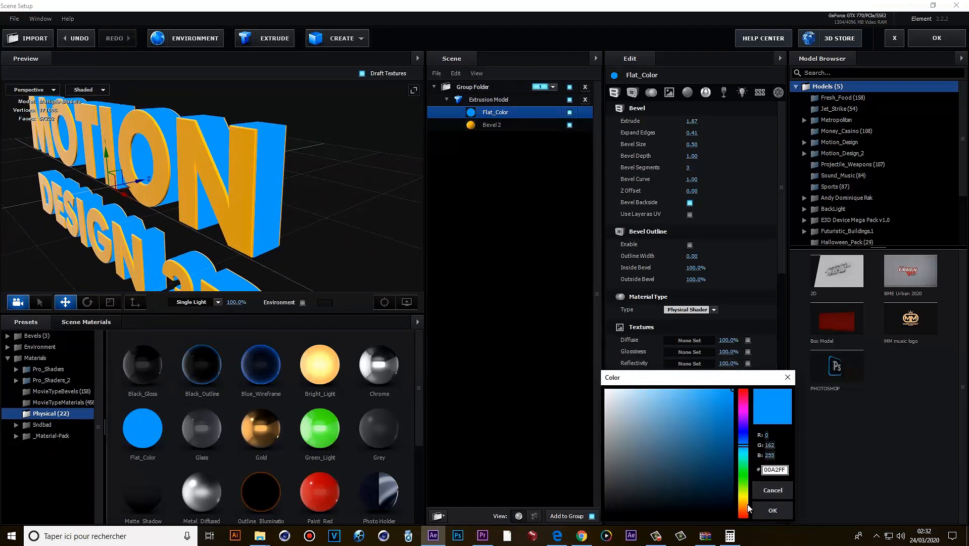
pyautogui.moveTo(746, 508); pyautogui.dragTo(746, 517)
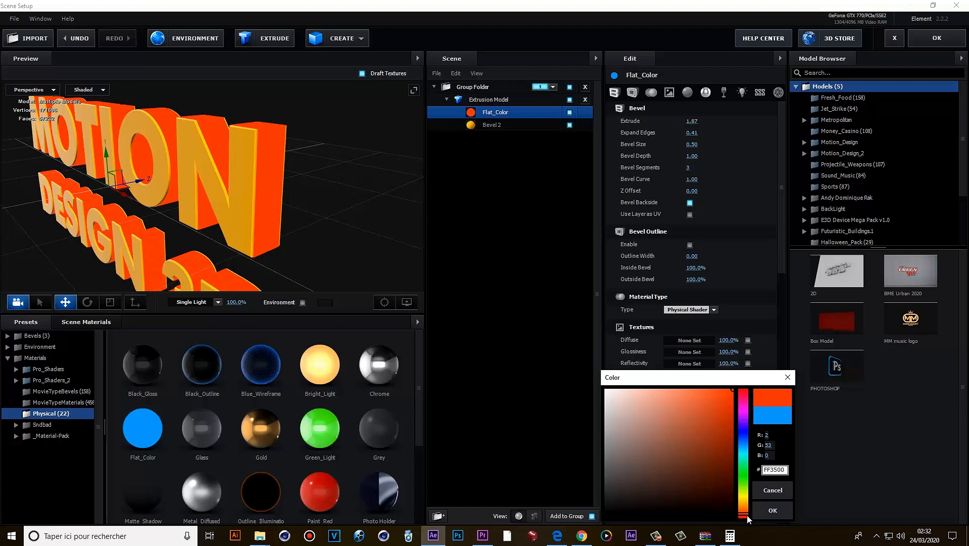
pyautogui.click(773, 510)
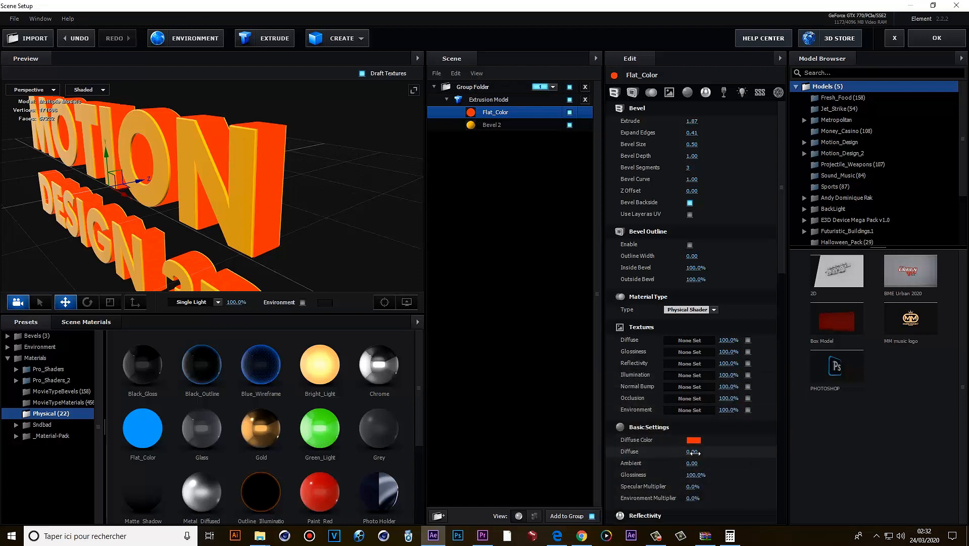
pyautogui.press('Return')
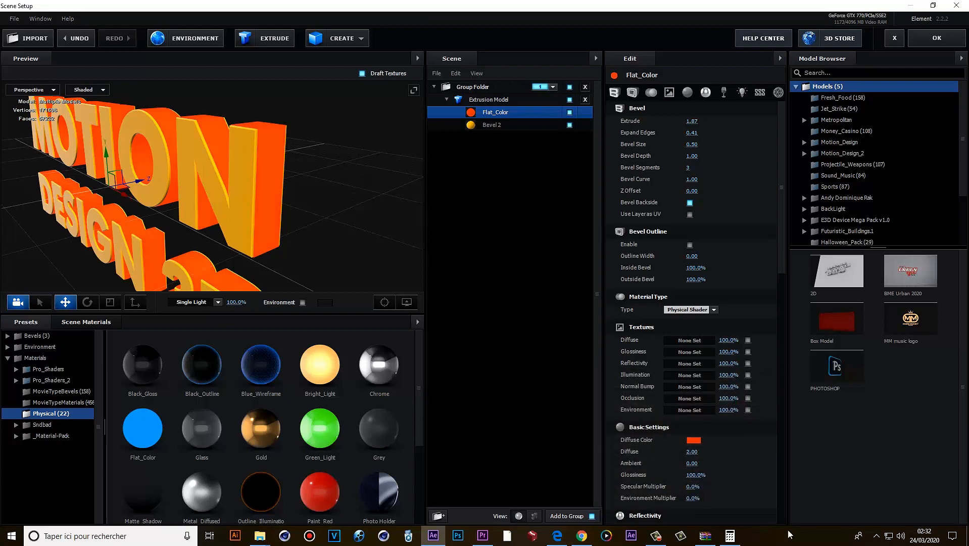
# Change the first Flat_Color material's diffuse colour to yellow-orange FFA100.
pyautogui.click(693, 439)
pyautogui.moveTo(746, 497); pyautogui.dragTo(746, 508)
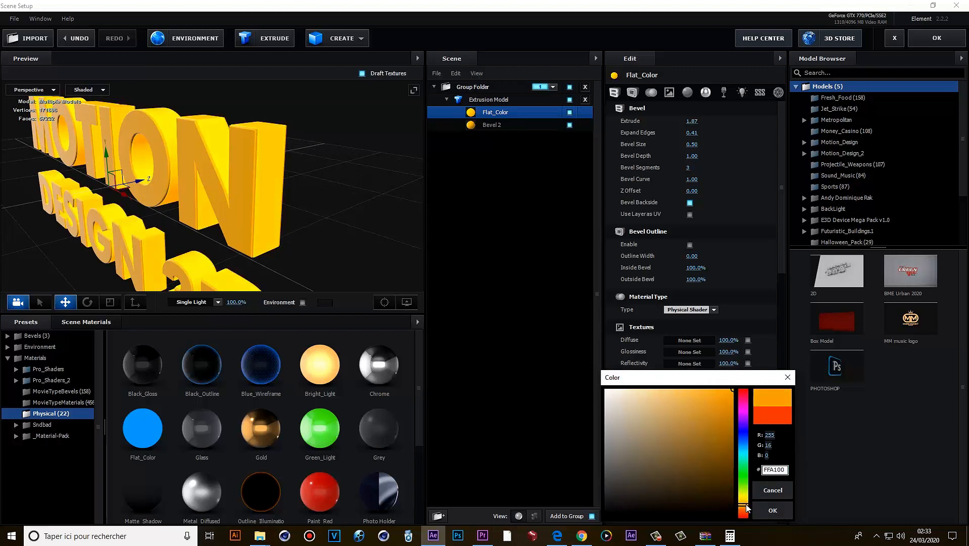
pyautogui.click(784, 513)
# Apply Flat_Color to Bevel 2 with purple diffuse colour CB00FF and Diffuse 2.00, and accept the scene setup.
pyautogui.click(493, 124)
pyautogui.moveTo(142, 428); pyautogui.dragTo(485, 125)
pyautogui.click(694, 440)
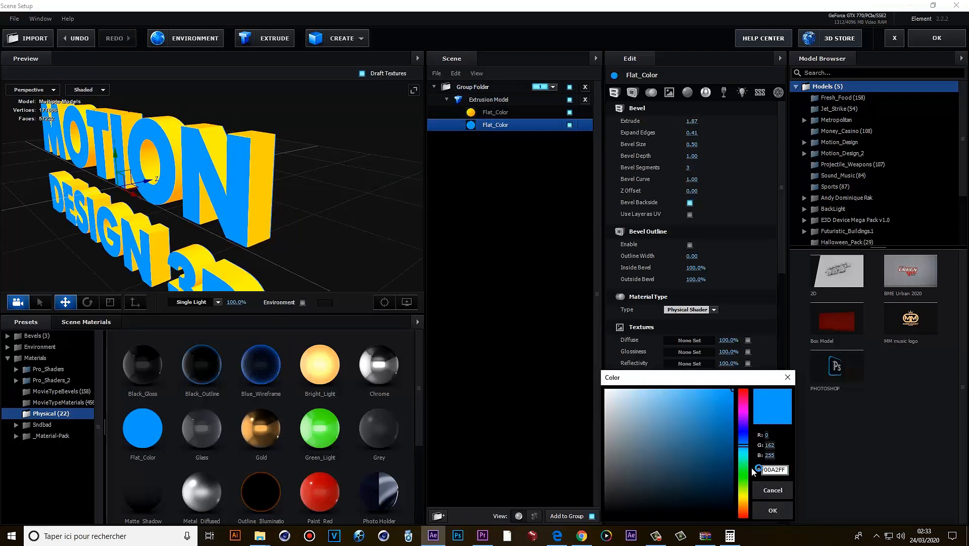
pyautogui.click(744, 431)
pyautogui.moveTo(743, 424); pyautogui.dragTo(742, 416)
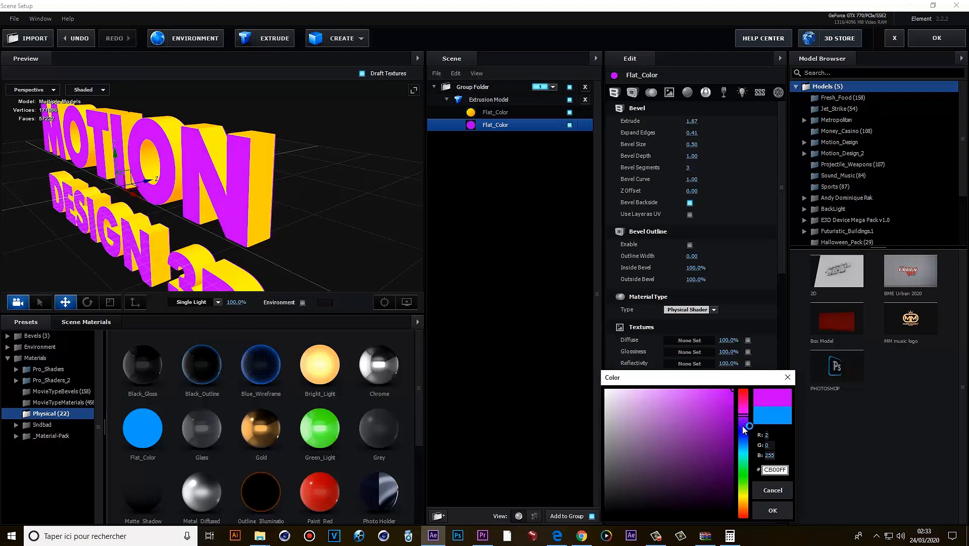
pyautogui.click(773, 510)
pyautogui.press('Return')
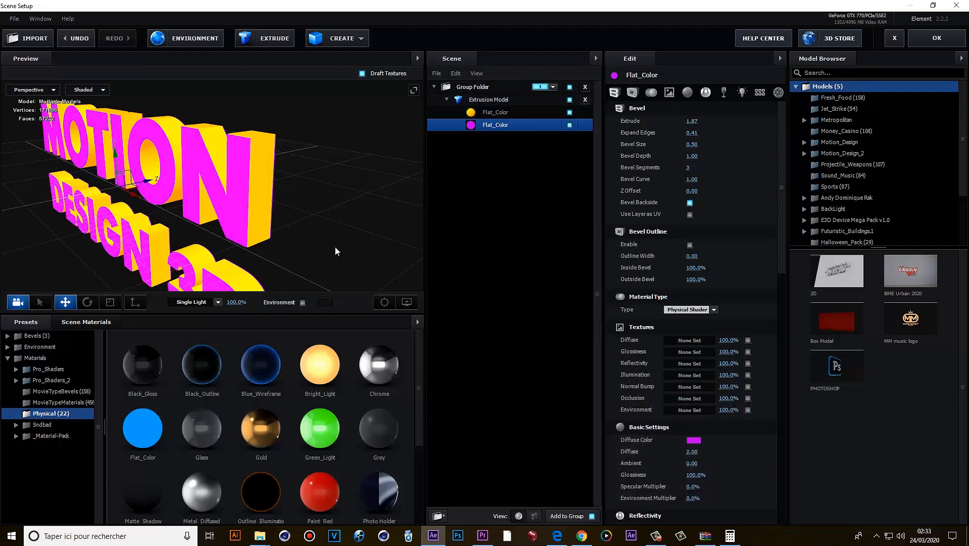
pyautogui.moveTo(335, 245); pyautogui.dragTo(212, 217)
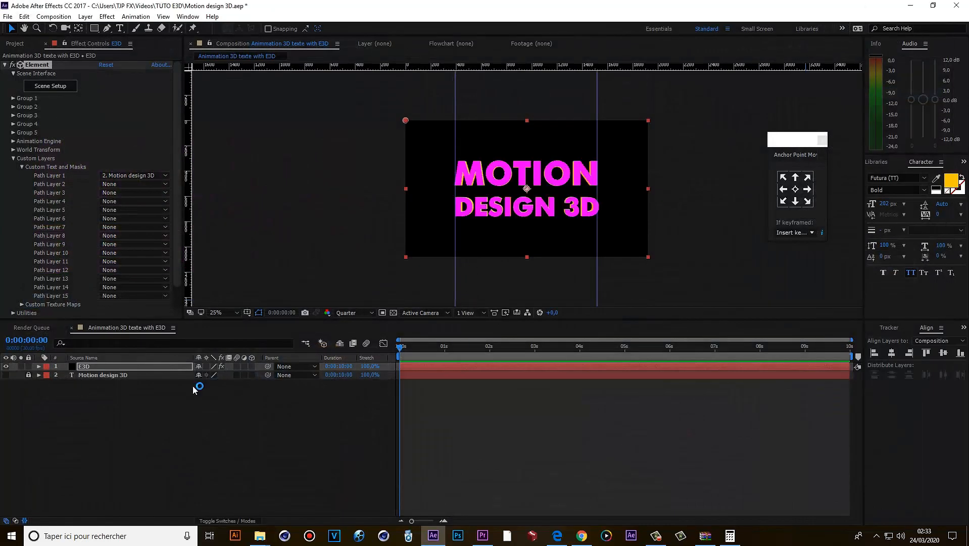
# Create a new camera layer in the Animmation 3D texte with E3D composition.
pyautogui.rightClick(184, 424)
pyautogui.moveTo(278, 432)
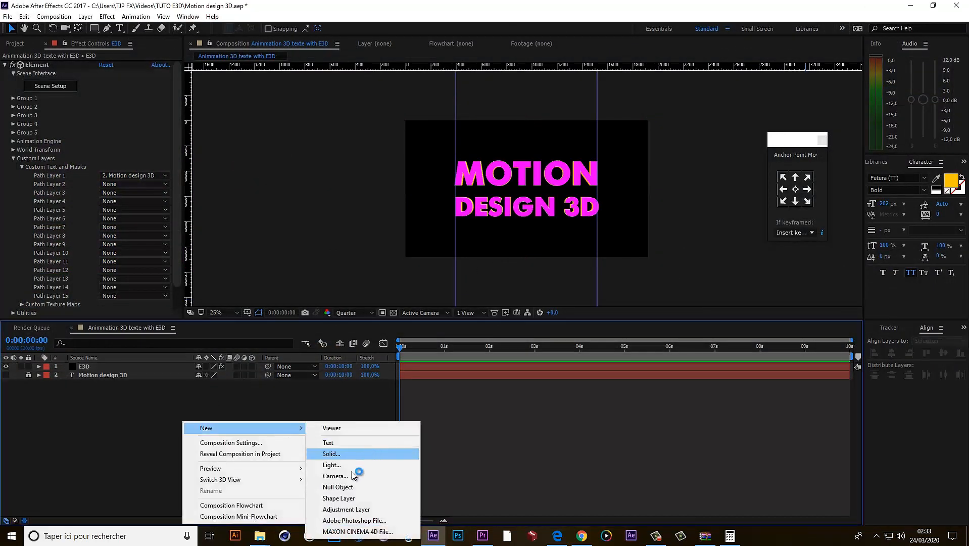
pyautogui.click(335, 475)
pyautogui.click(566, 208)
pyautogui.click(556, 258)
pyautogui.press('Return')
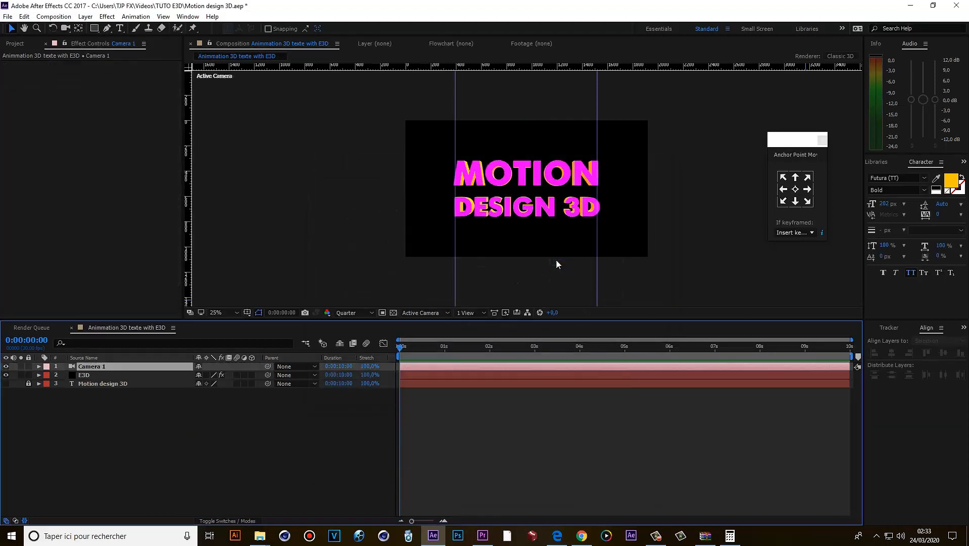
# Create a null for Group 1 from the Element effect on the E3D layer.
pyautogui.click(104, 432)
pyautogui.click(122, 374)
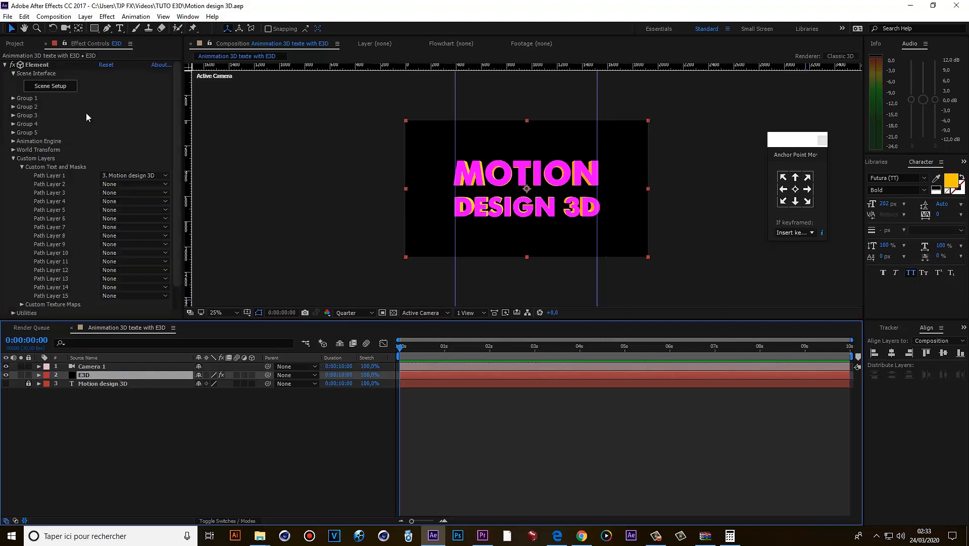
pyautogui.click(14, 159)
pyautogui.click(13, 99)
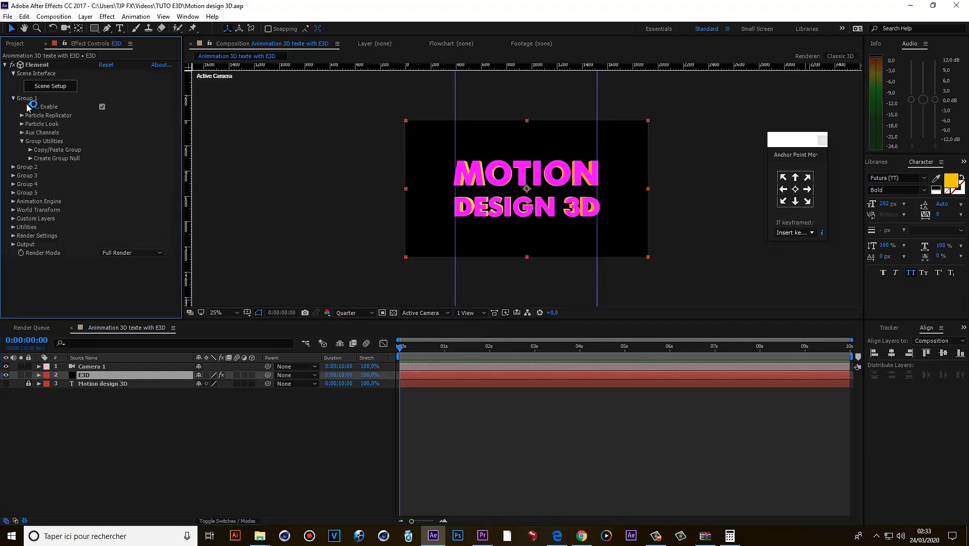
pyautogui.click(31, 158)
pyautogui.click(51, 179)
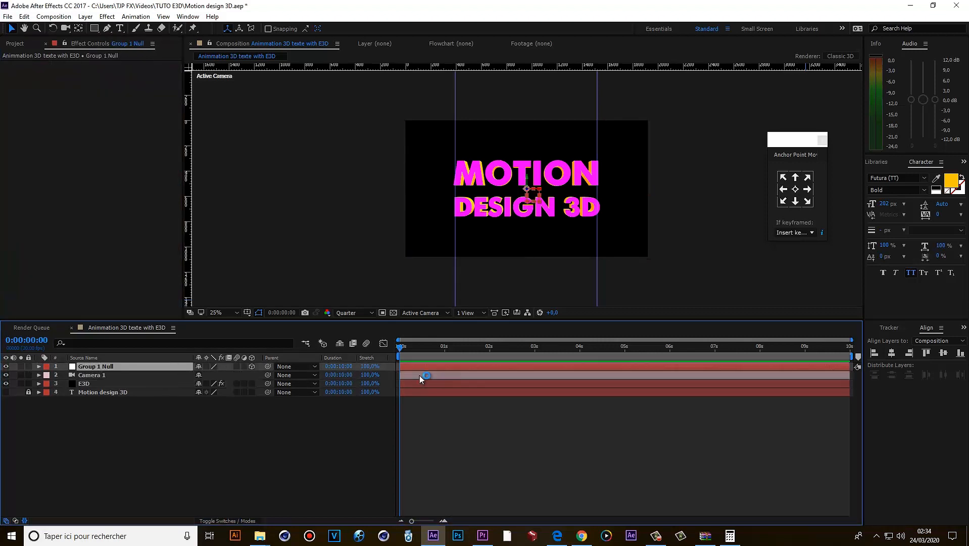
# Keyframe the Group 1 Null's Position from Z -1252 at the start to Z 0 at about 1.5 seconds and preview it.
pyautogui.hotkey('alt', 'shift', 'p')
pyautogui.moveTo(412, 375); pyautogui.dragTo(466, 376)
pyautogui.moveTo(526, 189); pyautogui.dragTo(615, 98)
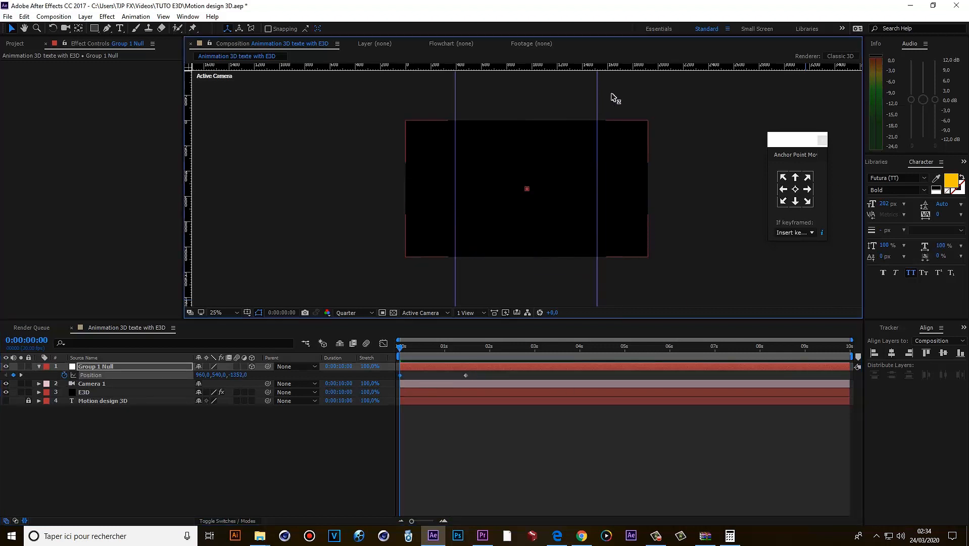
pyautogui.press('space')
pyautogui.click(492, 346)
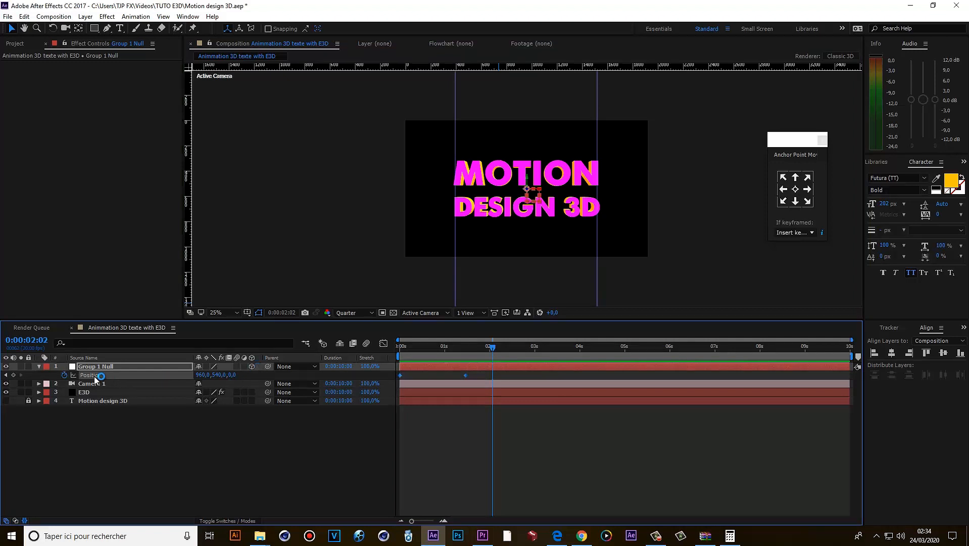
# Apply Easy Ease to the Group 1 Null's Position keyframes, preview the motion and save the project.
pyautogui.rightClick(466, 375)
pyautogui.moveTo(566, 500)
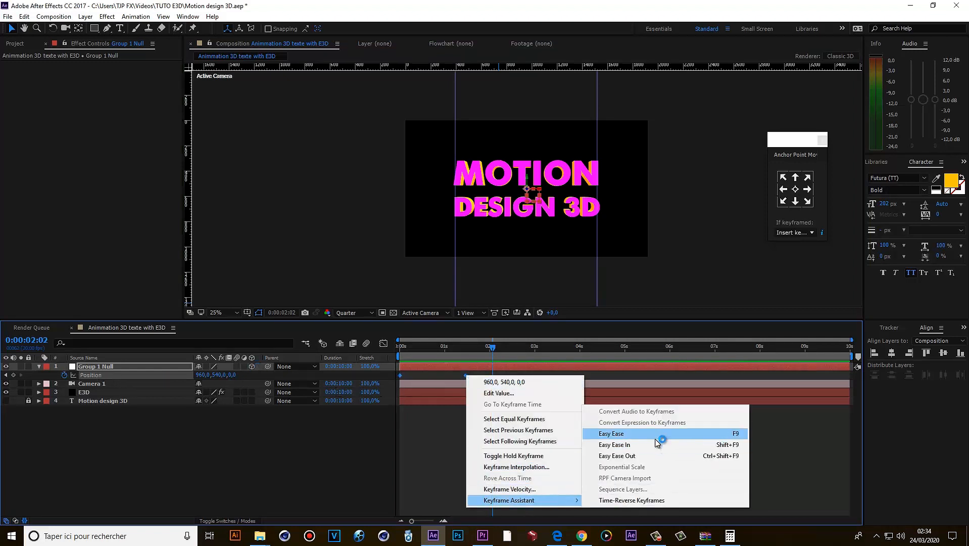
pyautogui.click(672, 433)
pyautogui.press('space')
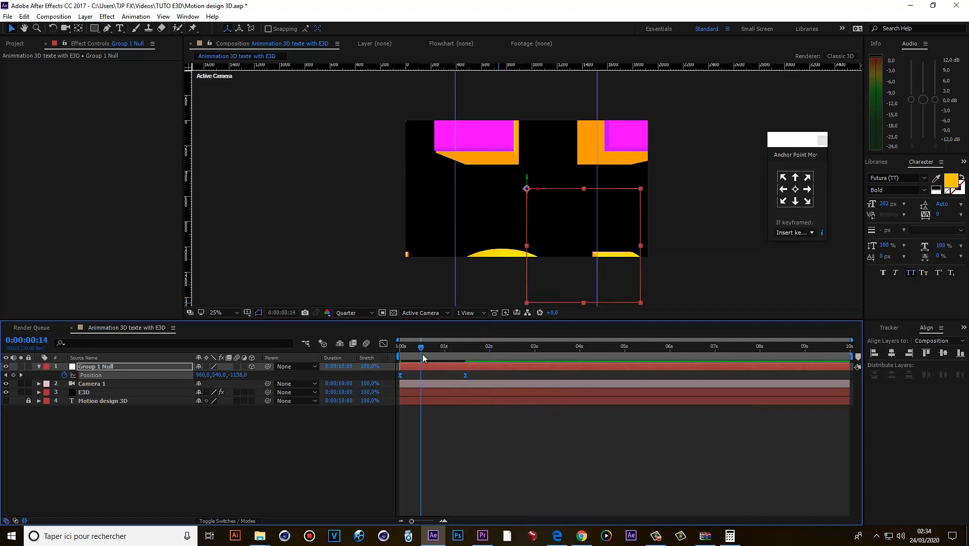
pyautogui.hotkey('ctrl', 's')
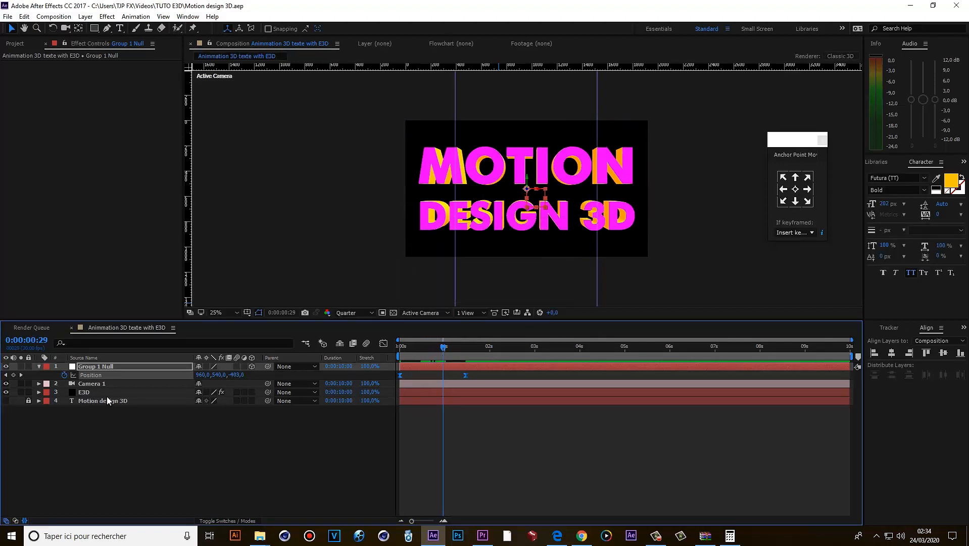
# Enable Multi-Object in the Particle Look settings of Group 1 on the E3D layer.
pyautogui.click(101, 392)
pyautogui.click(23, 141)
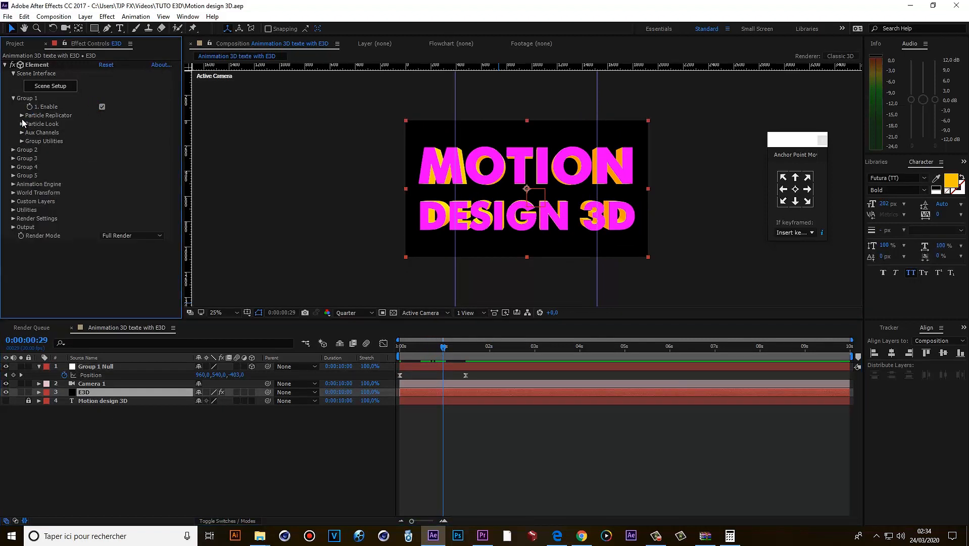
pyautogui.click(22, 124)
pyautogui.click(31, 192)
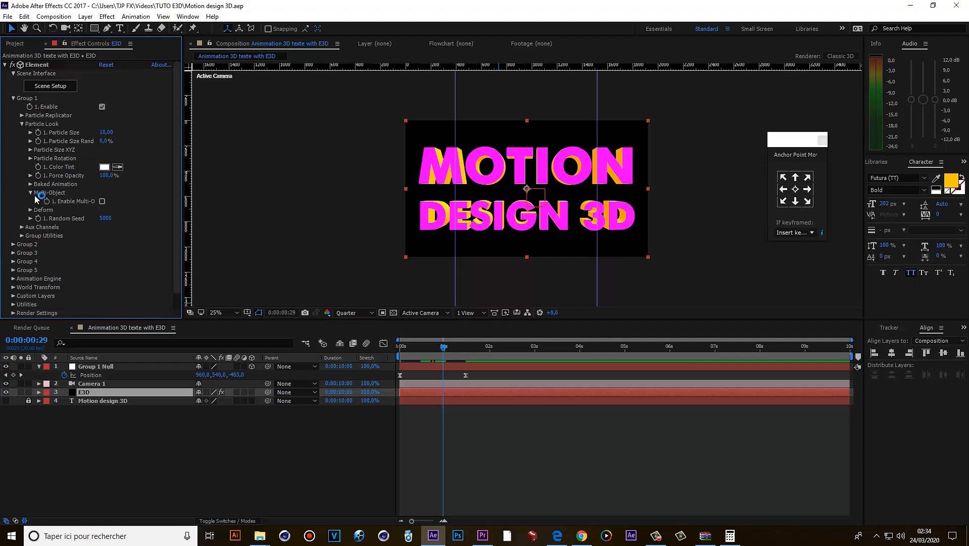
pyautogui.click(103, 201)
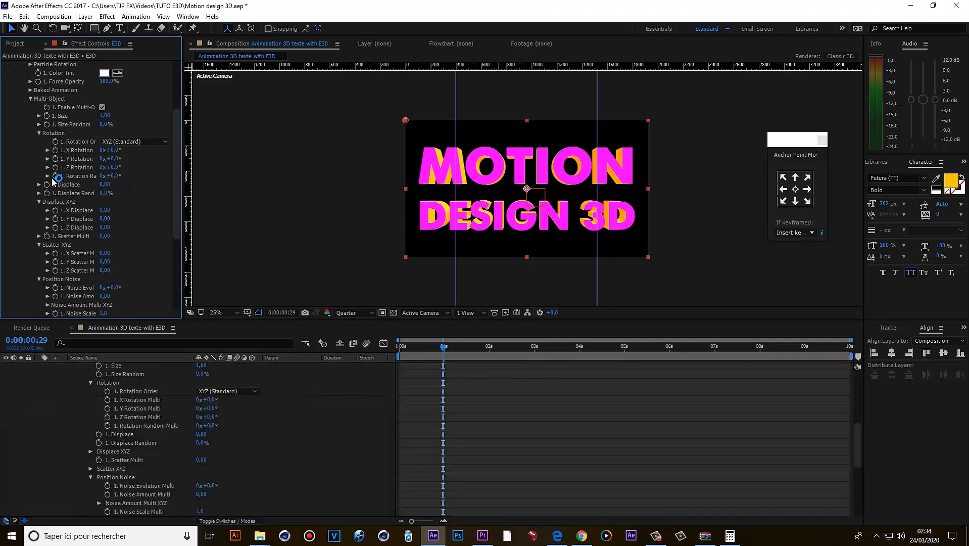
# Keyframe Group 1's Rotation Random Multi from a negative angle at the start to 0° at about 1.5 seconds, with Easy Ease.
pyautogui.press('u')
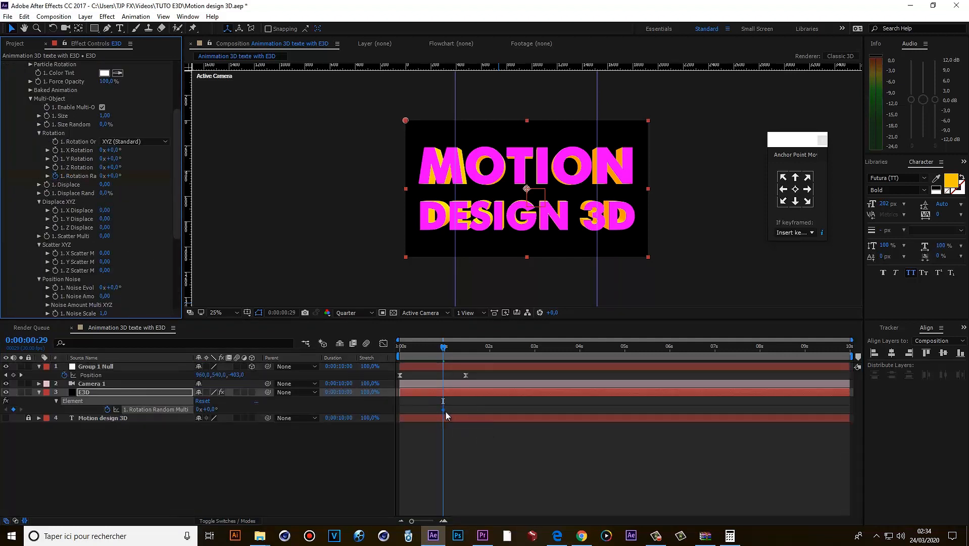
pyautogui.moveTo(444, 410); pyautogui.dragTo(470, 413)
pyautogui.rightClick(467, 410)
pyautogui.moveTo(511, 402)
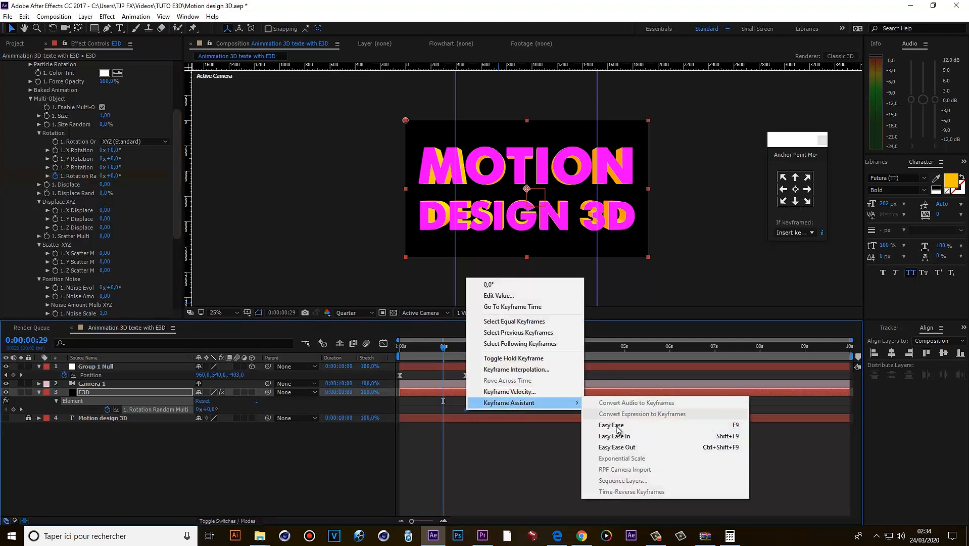
pyautogui.click(606, 411)
pyautogui.moveTo(201, 409); pyautogui.dragTo(264, 385)
pyautogui.moveTo(447, 408); pyautogui.dragTo(403, 413)
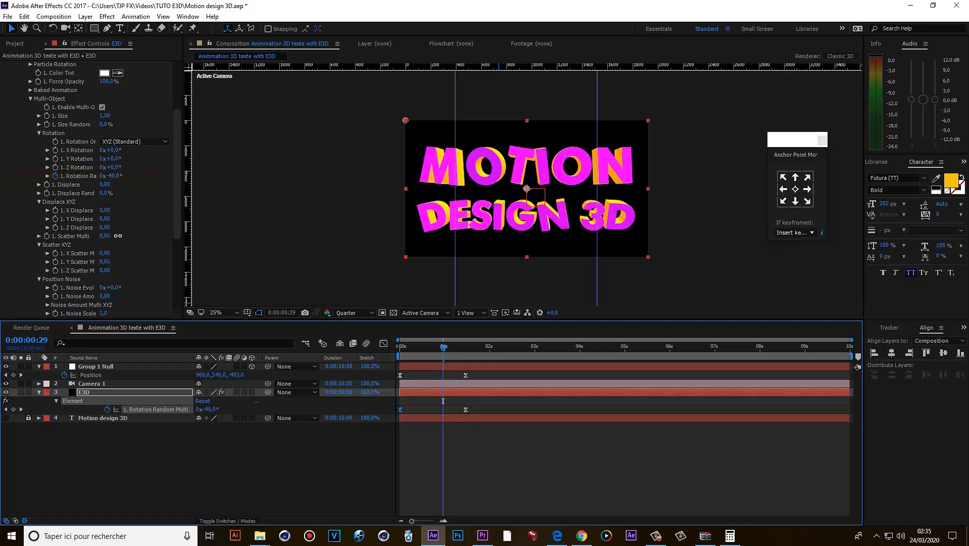
# Try out Displace and Scatter values for Group 1's Multi-Object letters and undo each trial.
pyautogui.moveTo(117, 236); pyautogui.dragTo(184, 231)
pyautogui.hotkey('ctrl', 'z')
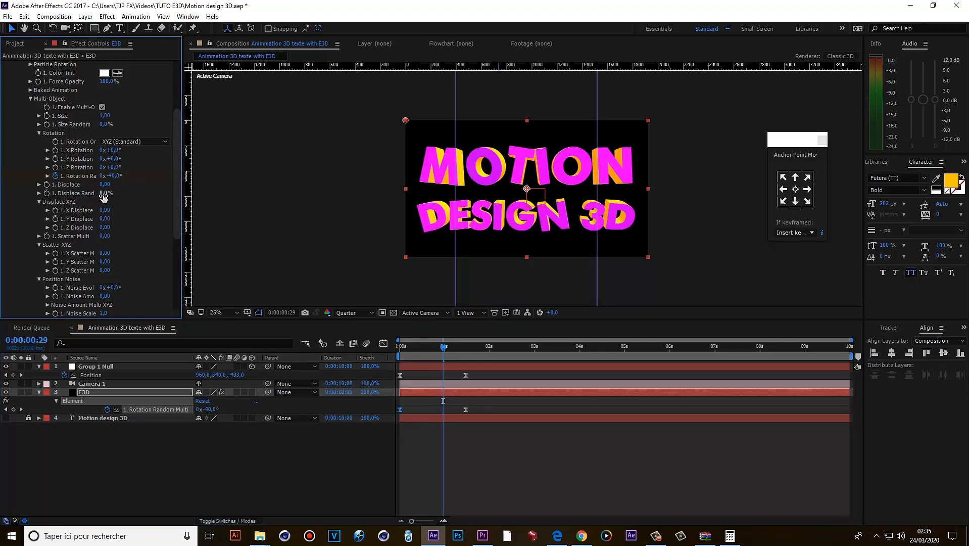
pyautogui.moveTo(104, 184); pyautogui.dragTo(189, 186)
pyautogui.hotkey('ctrl', 'z')
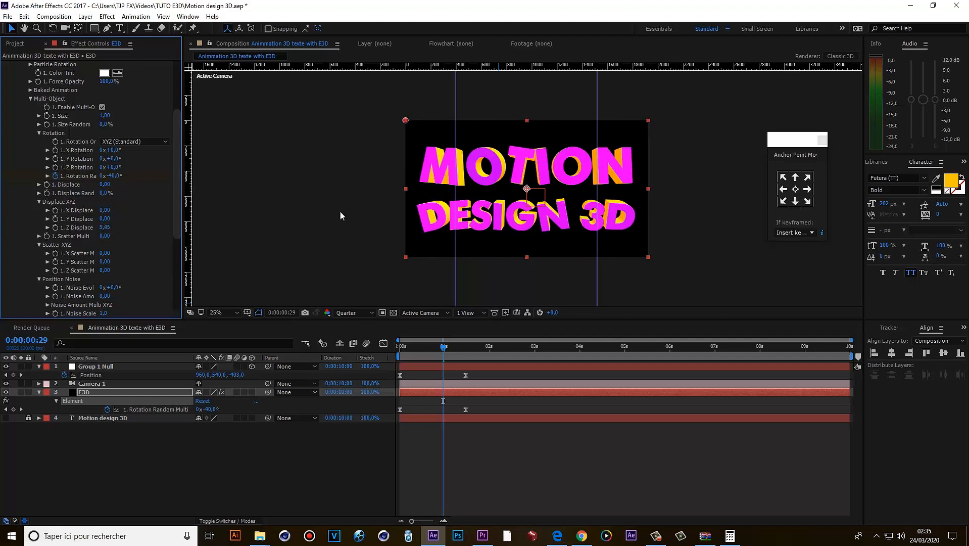
pyautogui.moveTo(110, 235); pyautogui.dragTo(362, 222)
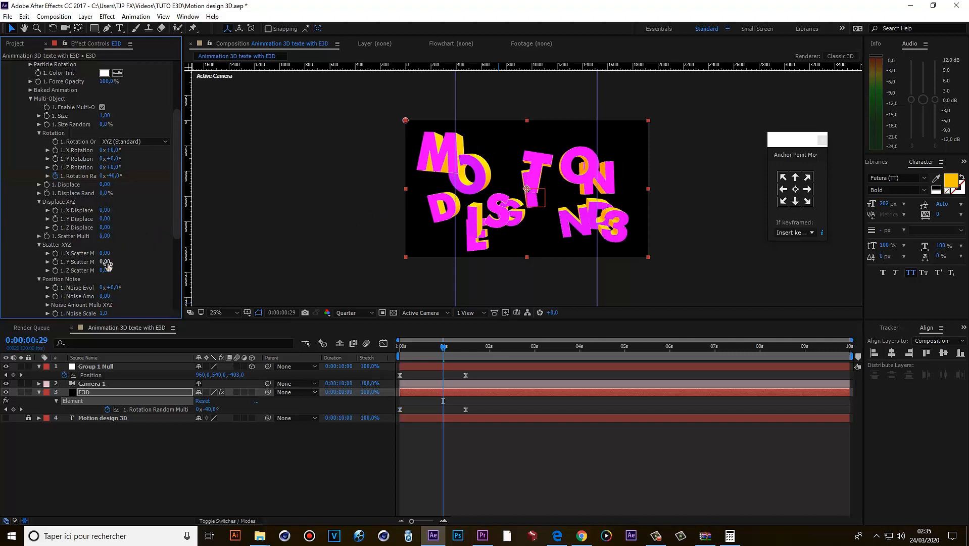
pyautogui.moveTo(105, 270); pyautogui.dragTo(278, 246)
pyautogui.hotkey('ctrl', 'z')
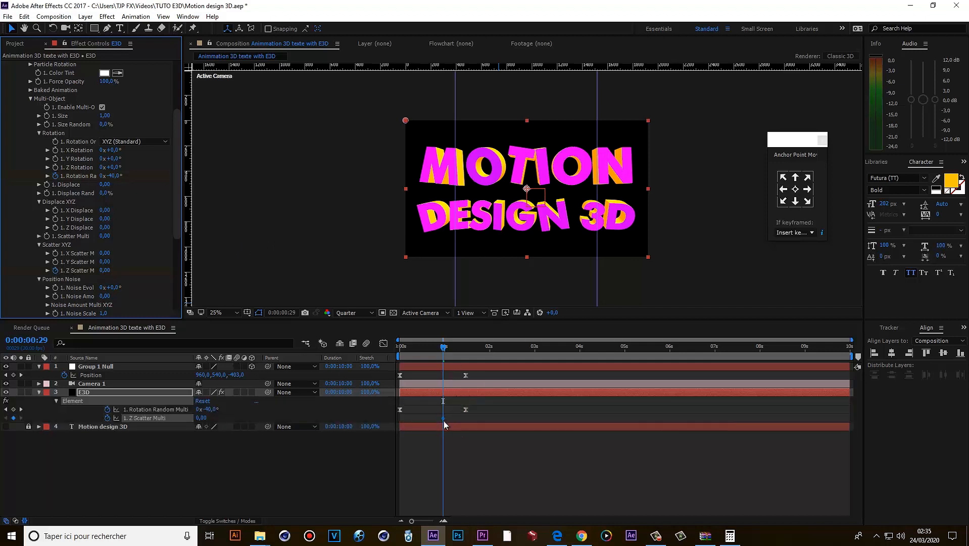
# Place the Z Scatter Multi keyframe of value 0 at about 1.5 seconds and apply Easy Ease to it.
pyautogui.moveTo(444, 418); pyautogui.dragTo(465, 418)
pyautogui.rightClick(465, 418)
pyautogui.moveTo(528, 412)
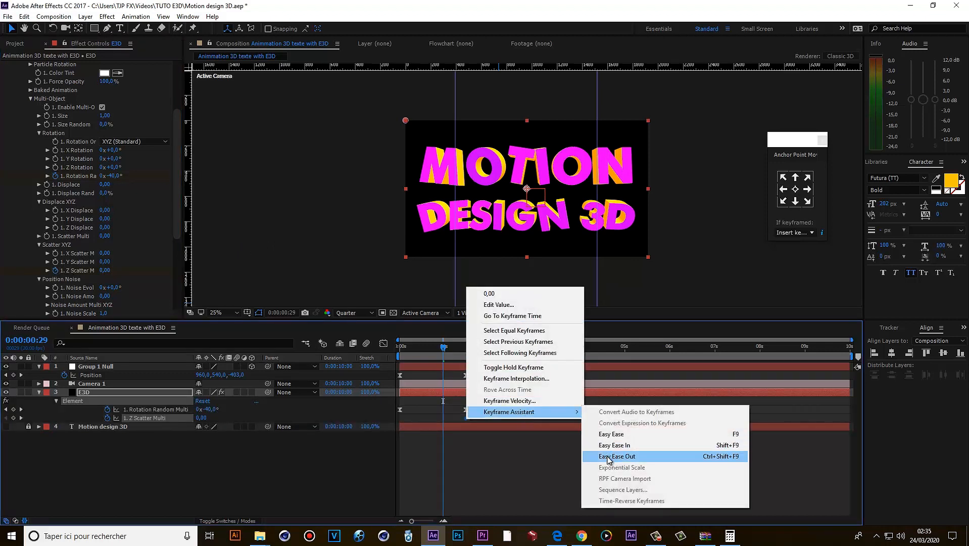
pyautogui.click(609, 456)
pyautogui.rightClick(465, 418)
pyautogui.click(606, 433)
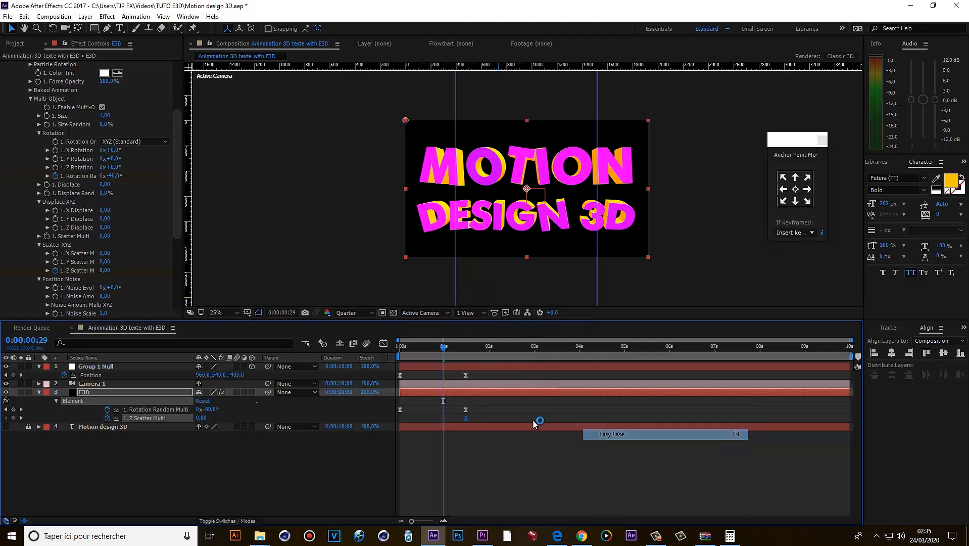
# Give Z Scatter Multi a negative starting value, move that keyframe to the composition's start and preview the animation.
pyautogui.moveTo(183, 415); pyautogui.dragTo(510, 426)
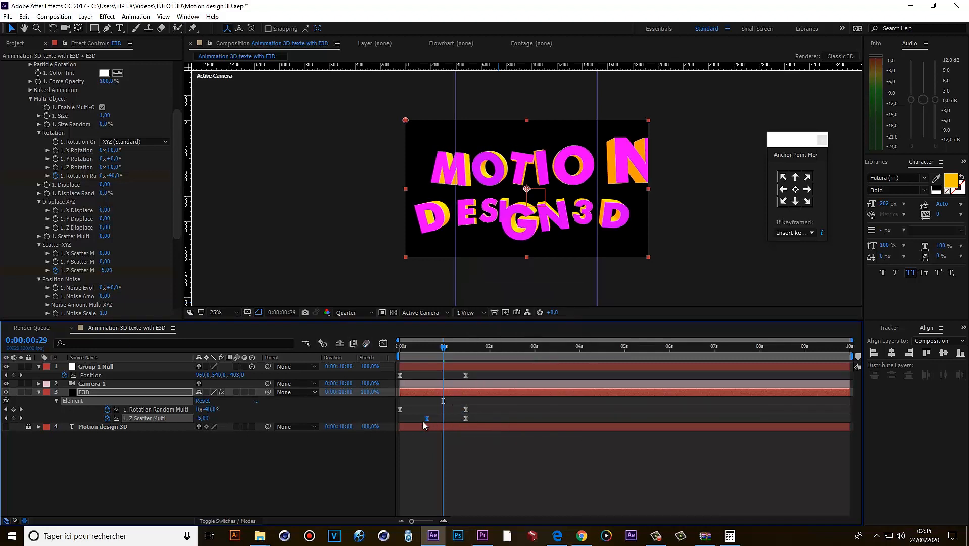
pyautogui.moveTo(424, 426); pyautogui.dragTo(404, 427)
pyautogui.press('space')
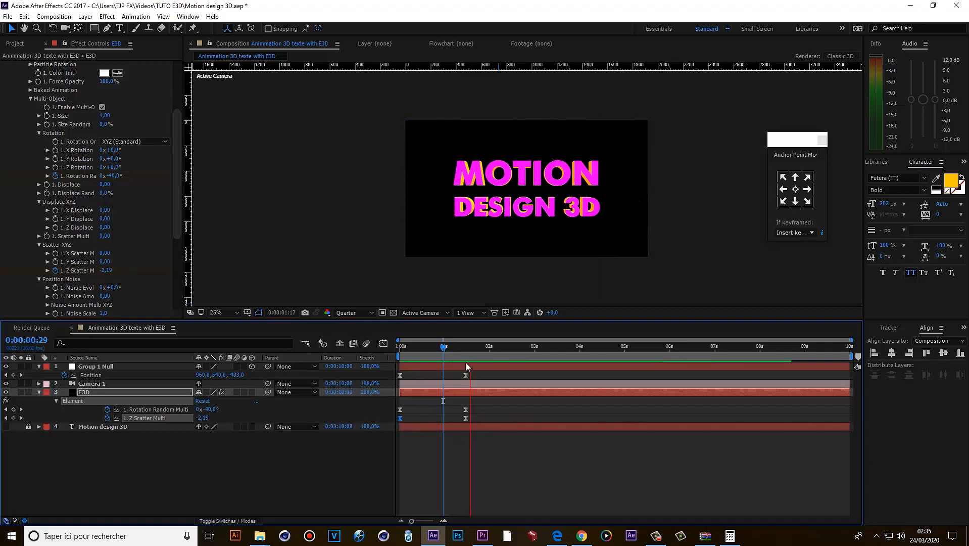
pyautogui.press('space')
# Move the end keyframes of Position, Rotation Random Multi and Z Scatter Multi together to about 2.5 seconds.
pyautogui.click(431, 348)
pyautogui.moveTo(472, 374); pyautogui.dragTo(464, 423)
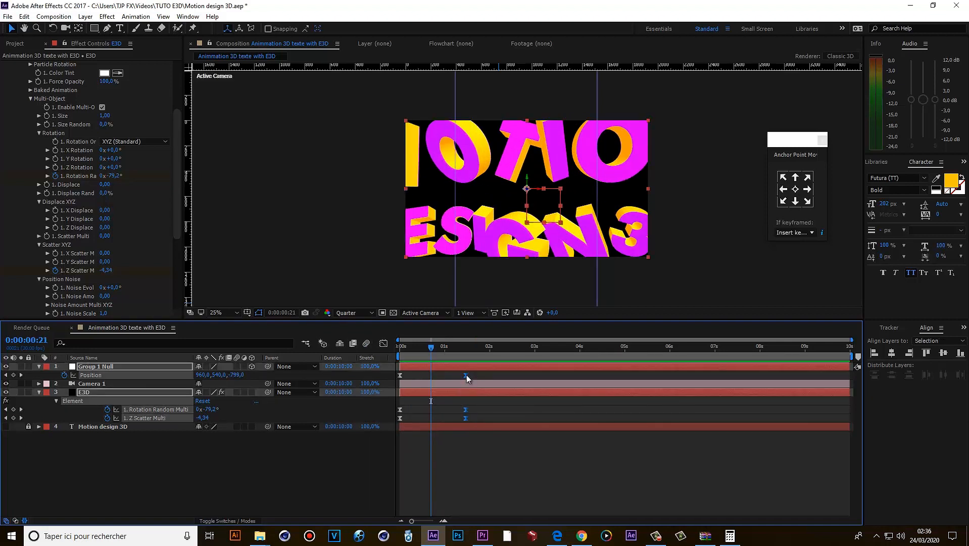
pyautogui.moveTo(467, 375); pyautogui.dragTo(446, 352)
pyautogui.click(76, 458)
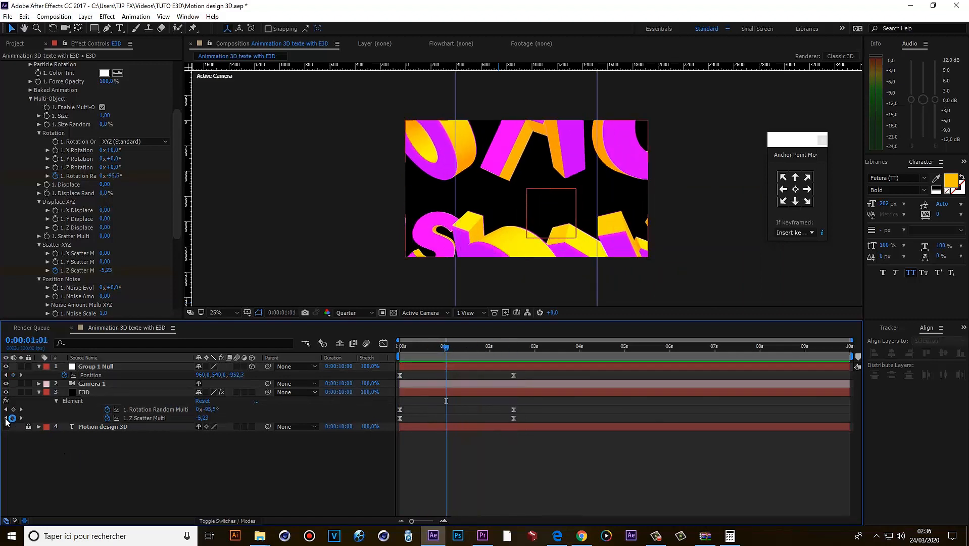
# Make the first Z Scatter Multi keyframe's value more negative and check the letters at 0:00:01:10.
pyautogui.click(6, 418)
pyautogui.moveTo(207, 418); pyautogui.dragTo(7, 434)
pyautogui.moveTo(437, 355); pyautogui.dragTo(460, 359)
# Try other Multi-Object displacement values for Group 1 and undo the trials.
pyautogui.moveTo(107, 193); pyautogui.dragTo(28, 209)
pyautogui.hotkey('ctrl', 'z')
pyautogui.moveTo(246, 218); pyautogui.dragTo(41, 242)
pyautogui.hotkey('ctrl', 'z')
# Add a Scatter Multi keyframe of value 0 at about 2.5 seconds and apply Easy Ease to it.
pyautogui.click(47, 236)
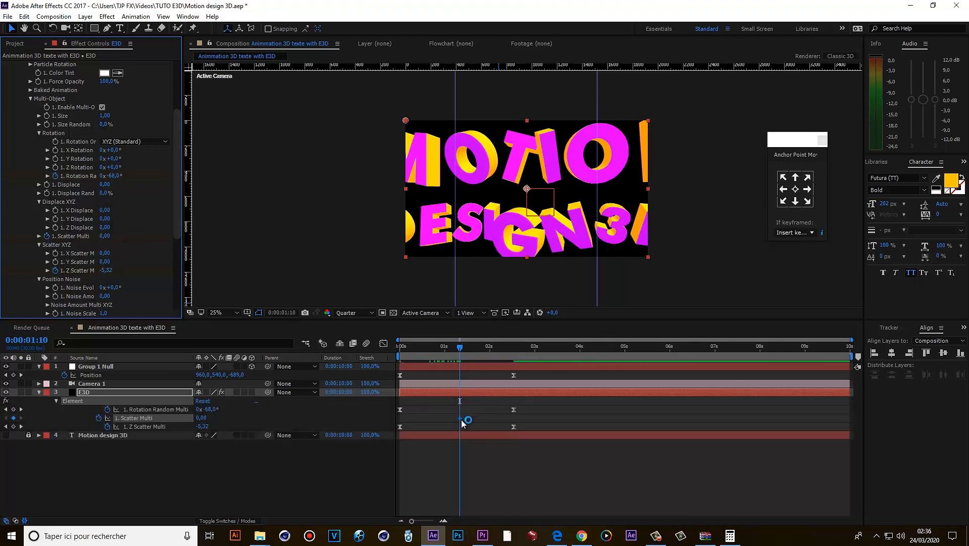
pyautogui.rightClick(515, 418)
pyautogui.moveTo(606, 407)
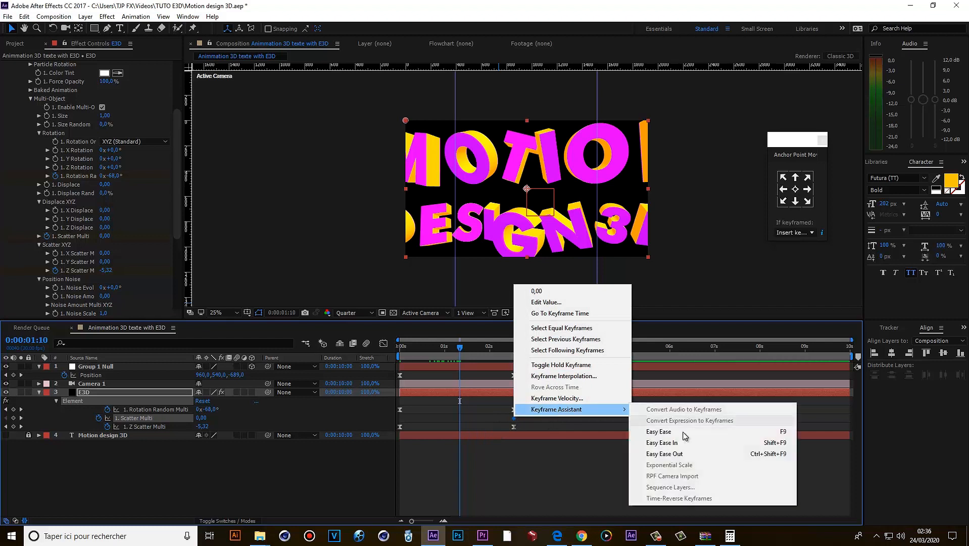
pyautogui.click(696, 441)
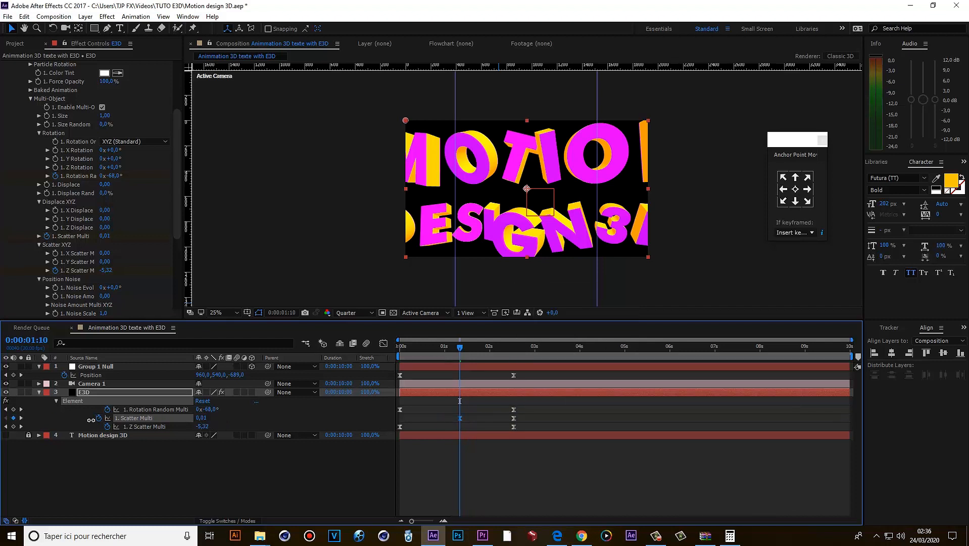
# Raise the starting Scatter Multi value, place its keyframe at the composition's start and preview the animation.
pyautogui.moveTo(91, 420); pyautogui.dragTo(399, 427)
pyautogui.press('space')
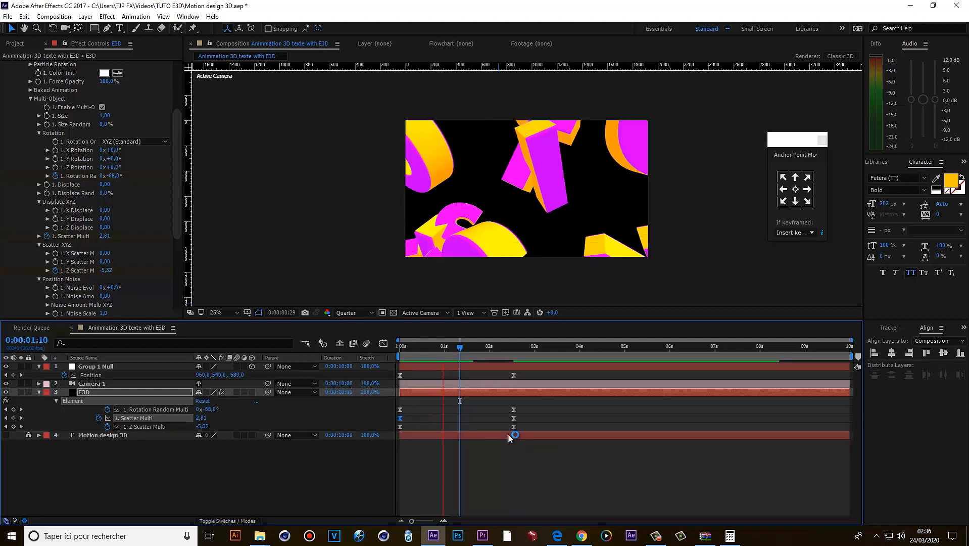
pyautogui.press('space')
# Keyframe Group 1's Y Rotation Multi from -150° at the start to 0° at about 2.5 seconds.
pyautogui.moveTo(441, 361); pyautogui.dragTo(448, 361)
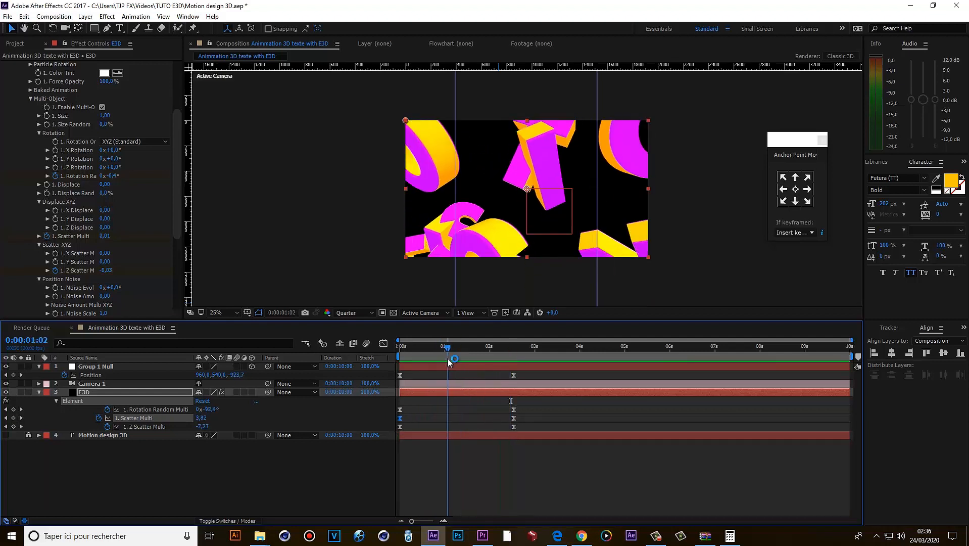
pyautogui.moveTo(116, 161); pyautogui.dragTo(108, 161)
pyautogui.hotkey('ctrl', 'z')
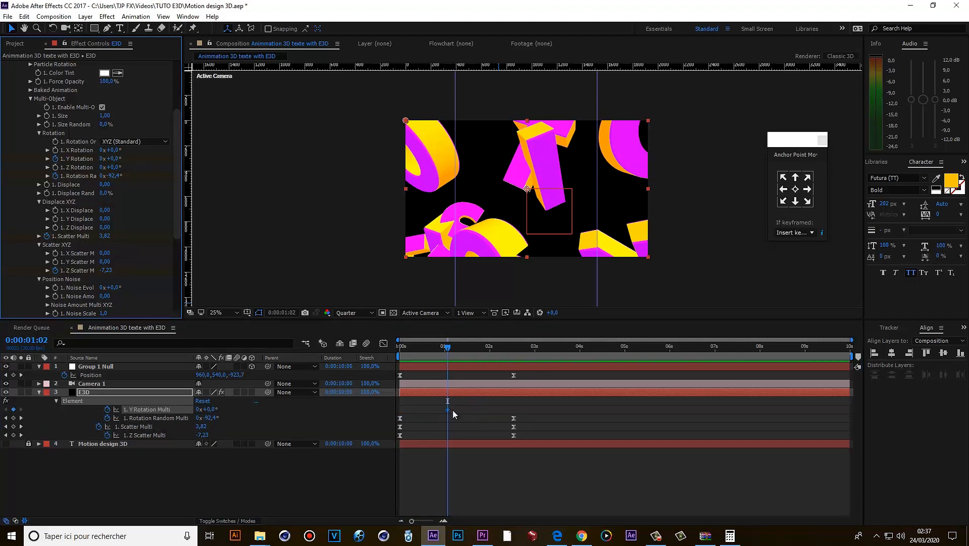
pyautogui.moveTo(448, 409); pyautogui.dragTo(514, 410)
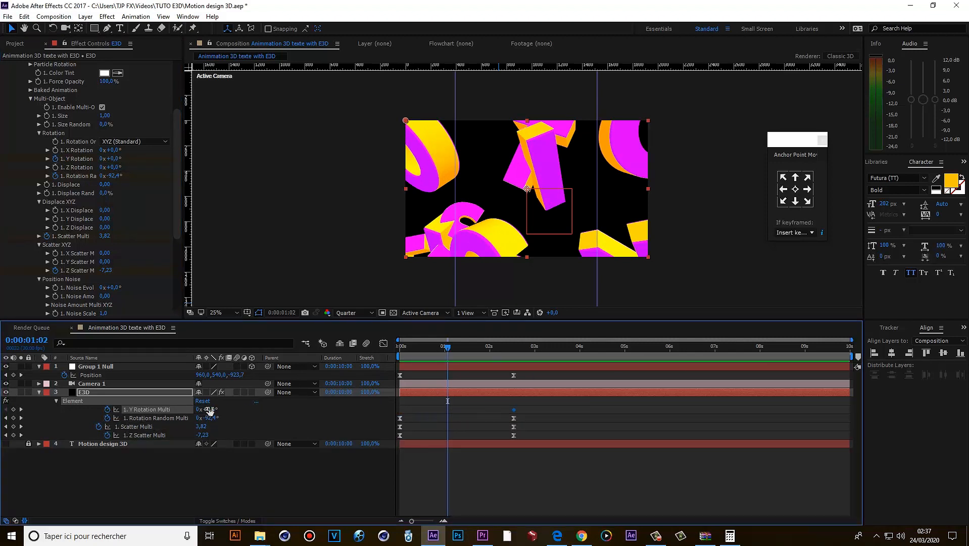
pyautogui.moveTo(209, 409); pyautogui.dragTo(133, 408)
pyautogui.moveTo(448, 410); pyautogui.dragTo(400, 410)
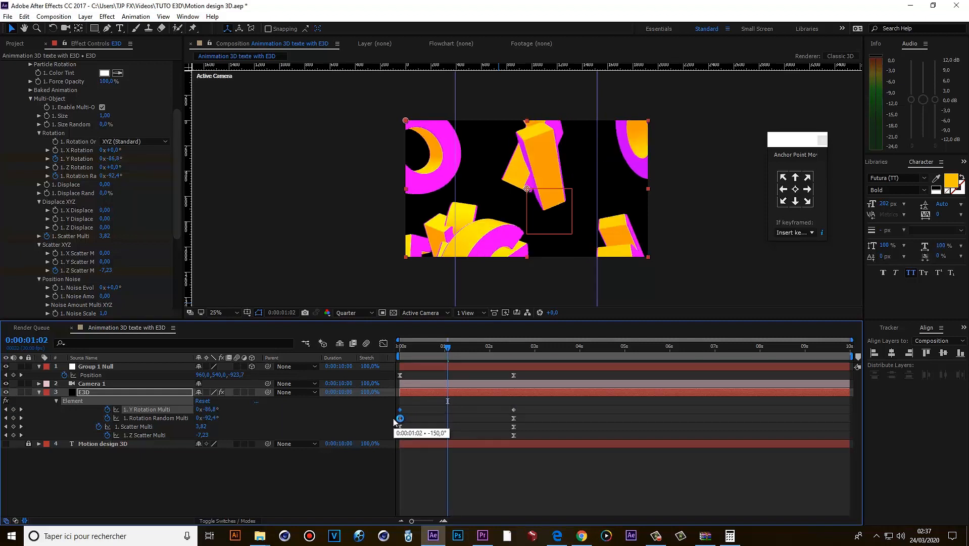
# Apply Easy Ease to both Y Rotation Multi keyframes and preview the text animation from near its start.
pyautogui.rightClick(400, 408)
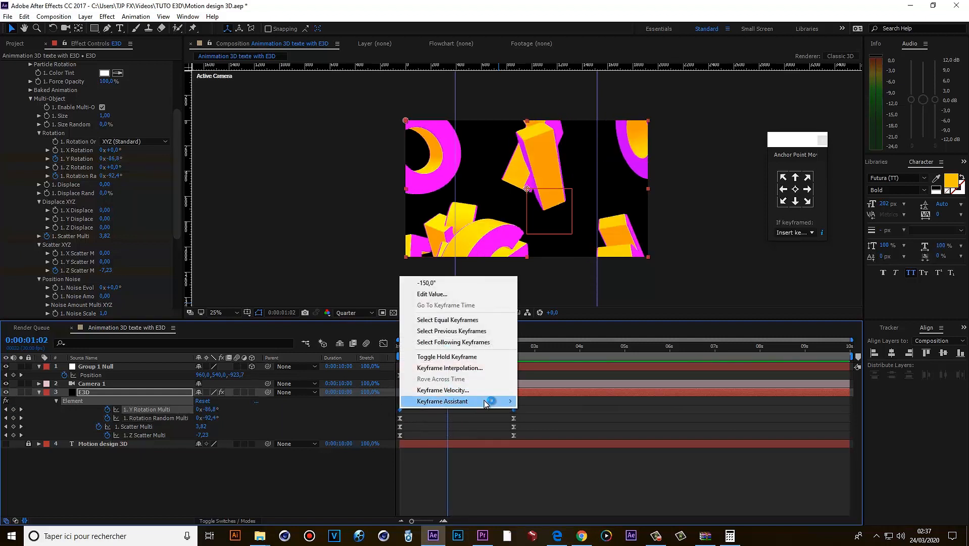
pyautogui.moveTo(485, 401)
pyautogui.click(536, 422)
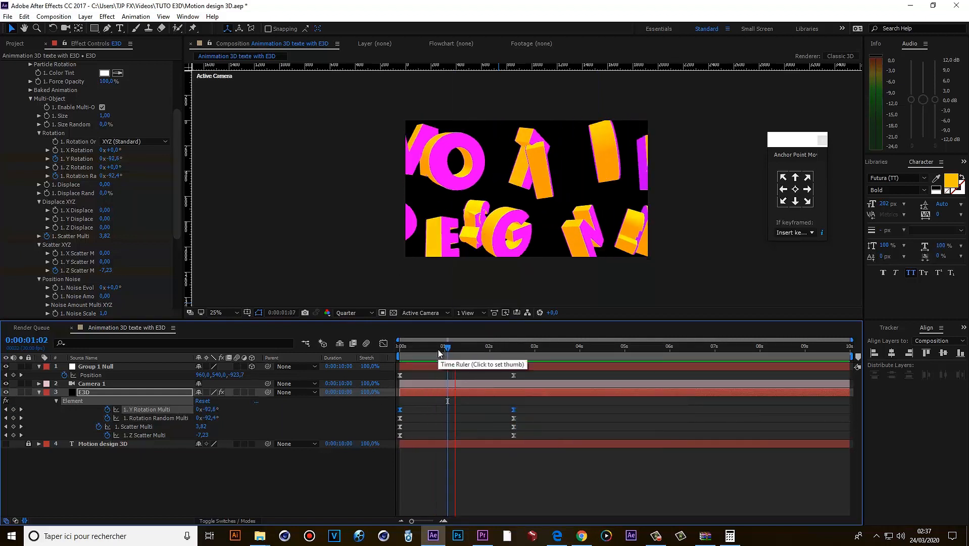
pyautogui.click(409, 352)
pyautogui.press('space')
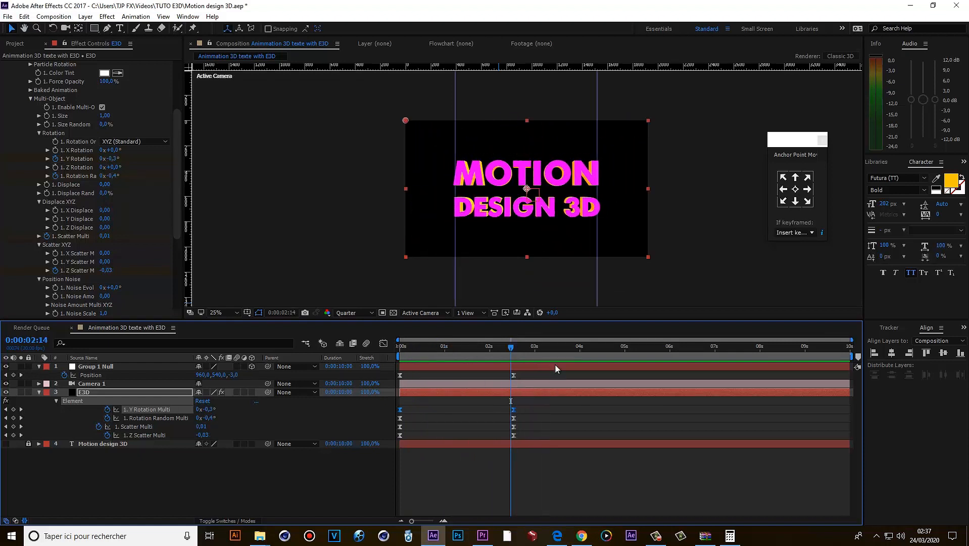
# End the work area at about 0:00:03:10 and preview the text animation.
pyautogui.click(550, 348)
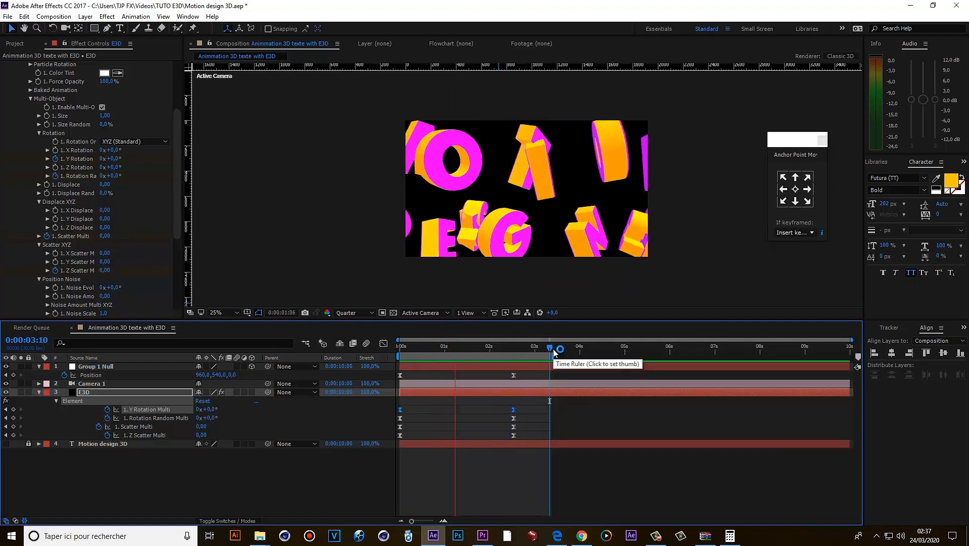
pyautogui.press('space')
pyautogui.press('space')
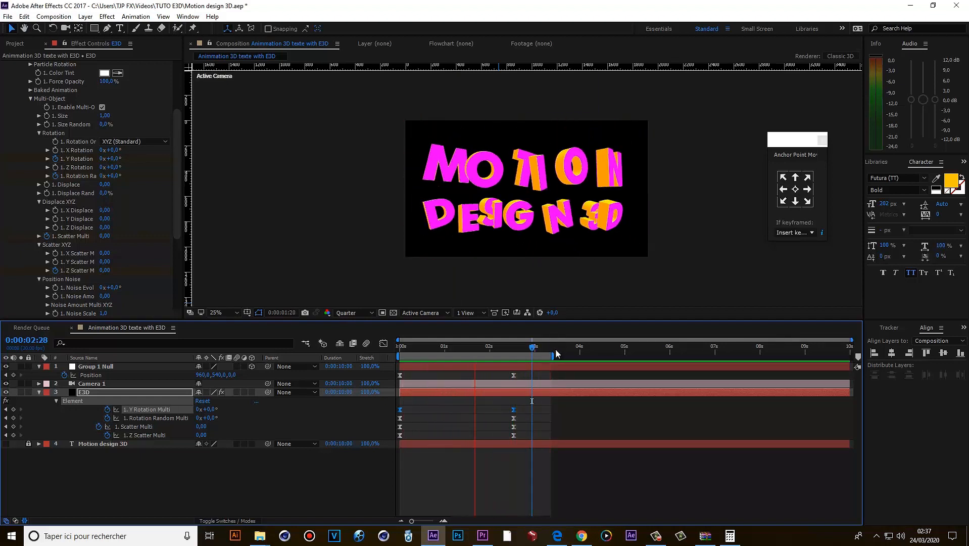
pyautogui.press('space')
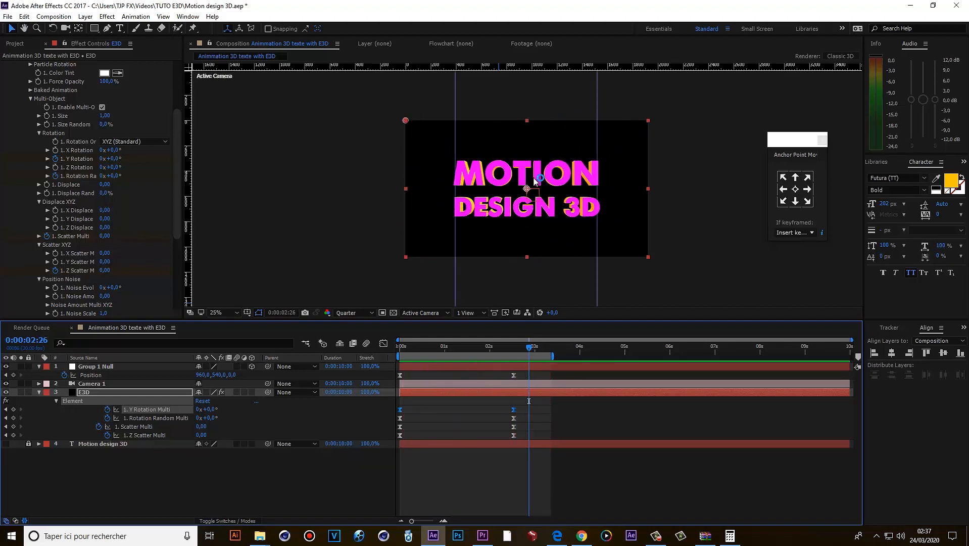
# Save the project and move the current time to 0:00:01:11.
pyautogui.click(366, 484)
pyautogui.hotkey('ctrl', 's')
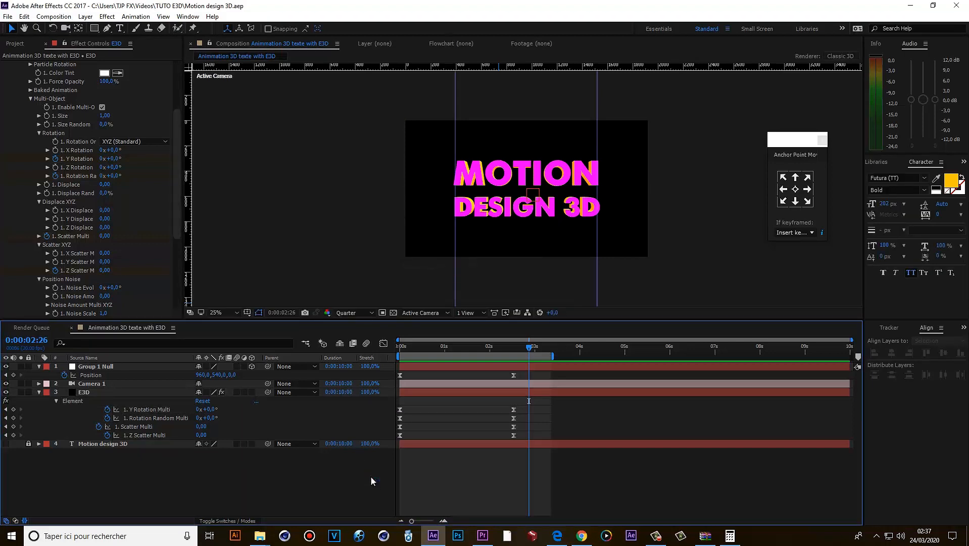
pyautogui.scroll(2, 557, 144)
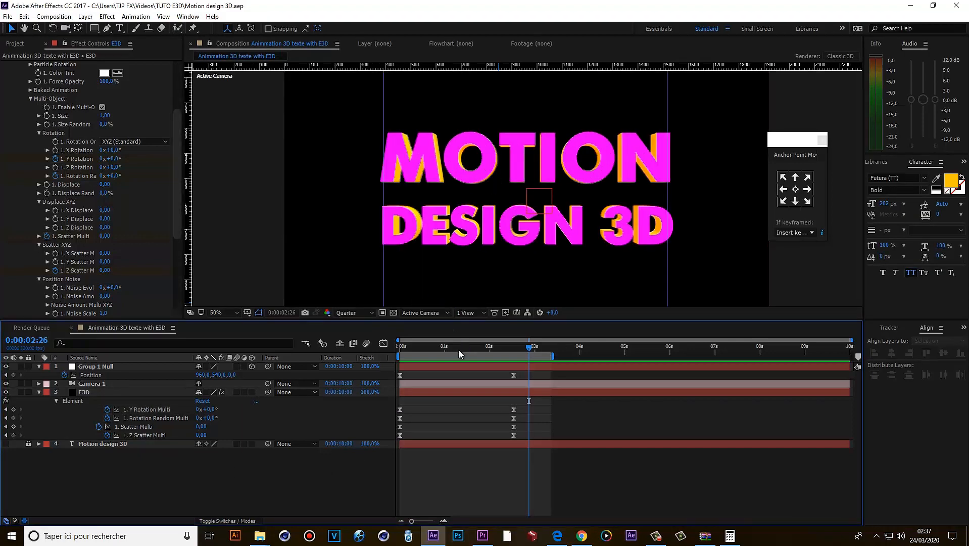
pyautogui.moveTo(459, 349); pyautogui.dragTo(460, 357)
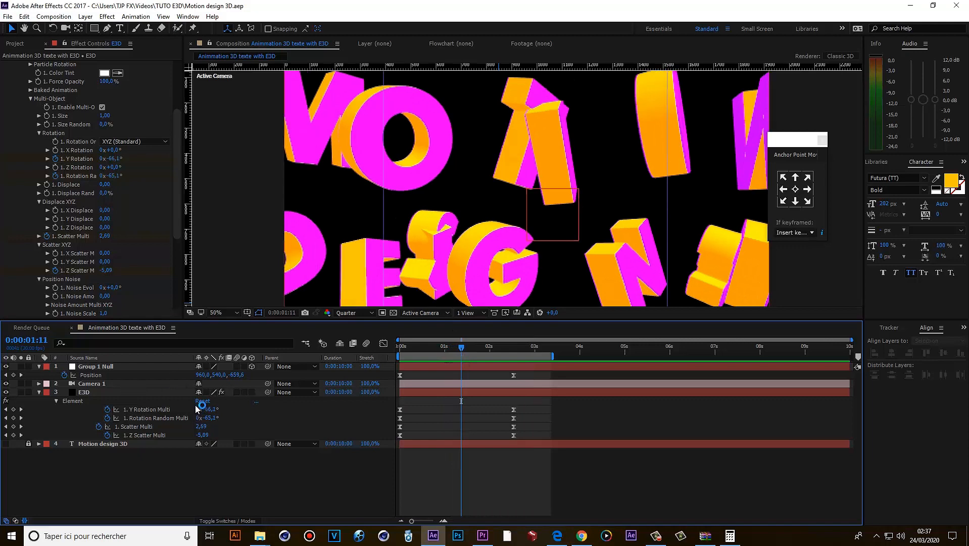
# Open the E3D layer's Scene Setup and change the magenta Flat_Color material's diffuse colour to violet 8812D3.
pyautogui.click(105, 394)
pyautogui.scroll(4, 28, 137)
pyautogui.click(56, 87)
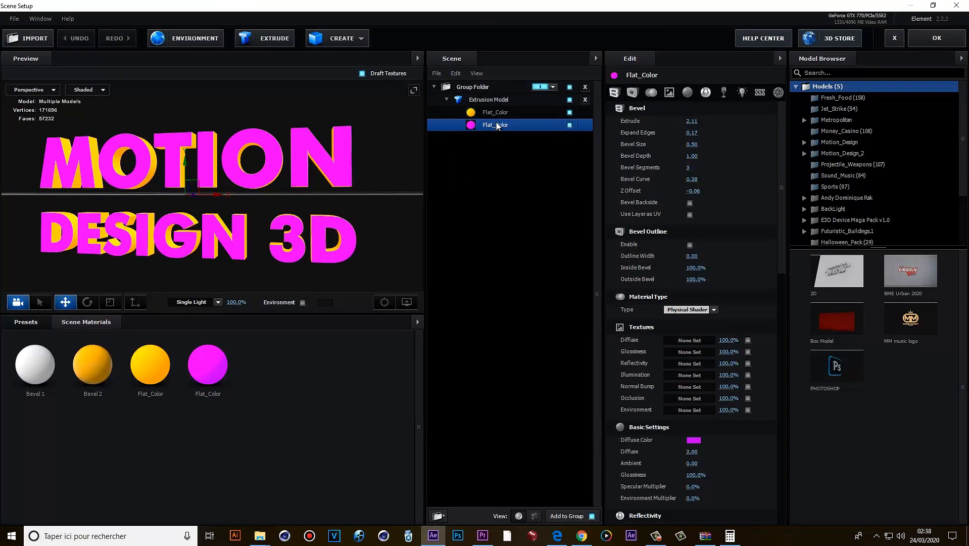
pyautogui.click(693, 440)
pyautogui.click(720, 452)
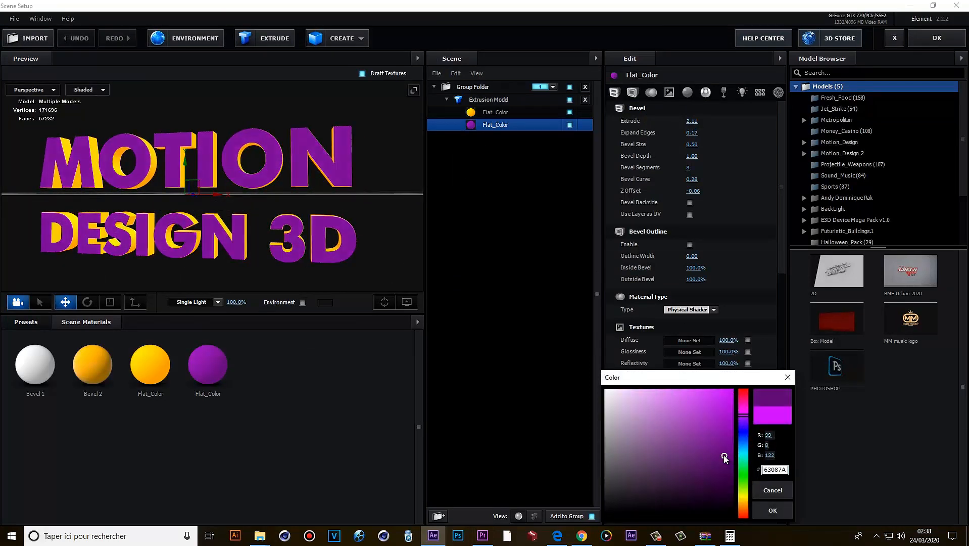
pyautogui.click(742, 446)
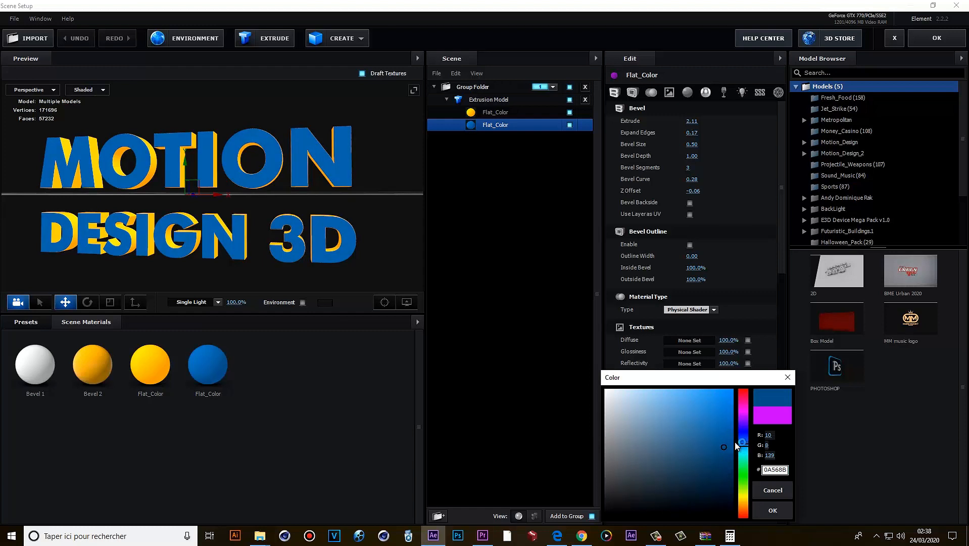
pyautogui.click(741, 437)
pyautogui.click(743, 419)
pyautogui.click(722, 432)
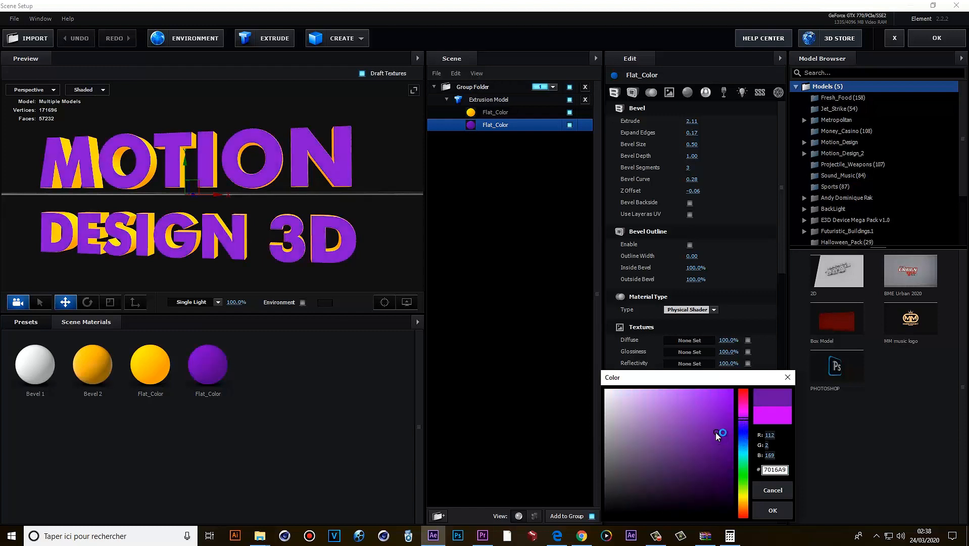
pyautogui.click(722, 410)
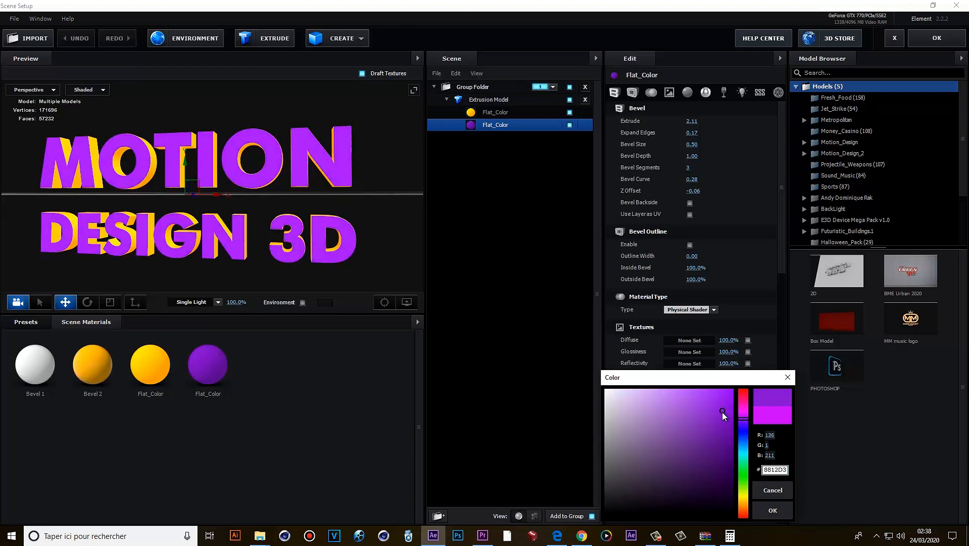
pyautogui.click(772, 510)
# Inspect the scene's environment texture Basic_2K_11.jpg and browse the Basic_2K environment presets.
pyautogui.moveTo(384, 197); pyautogui.dragTo(131, 307)
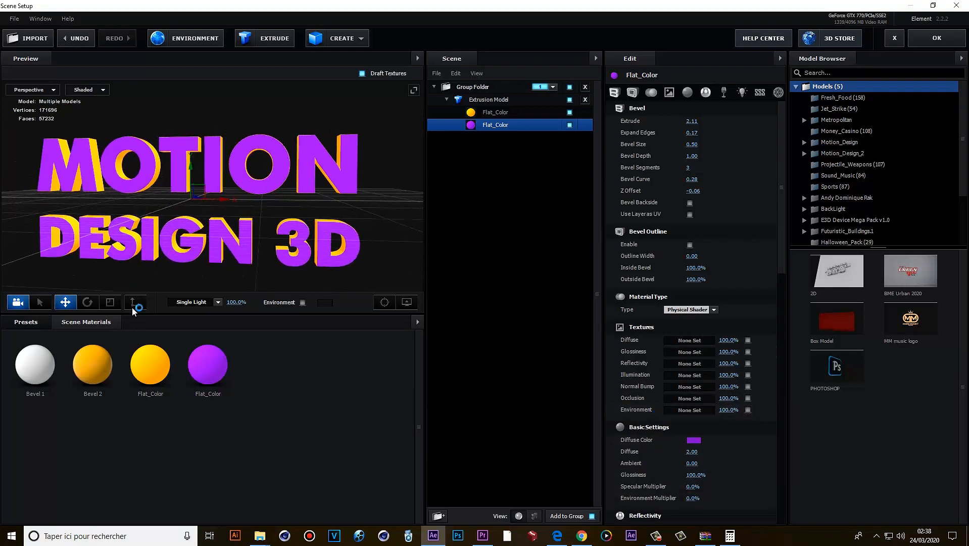
pyautogui.click(204, 39)
pyautogui.click(532, 204)
pyautogui.doubleClick(632, 166)
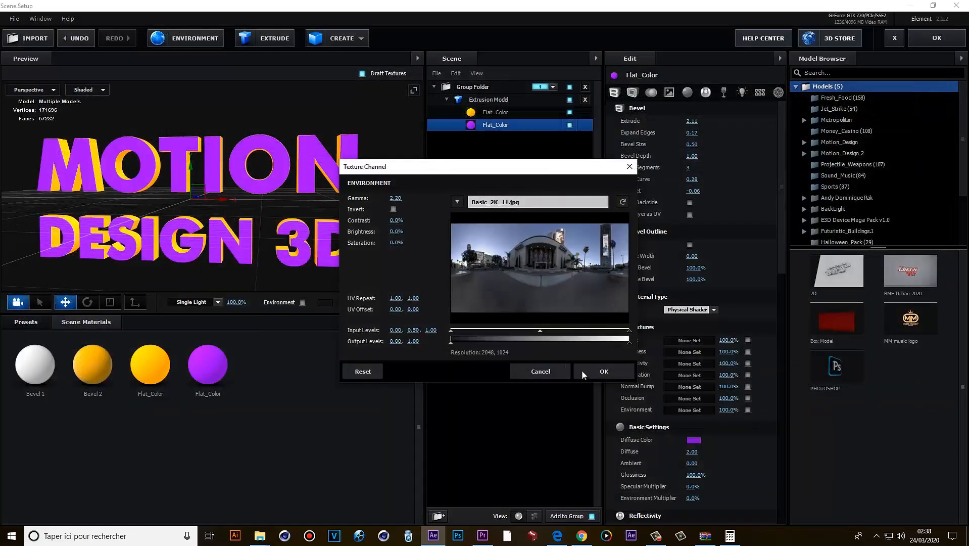
pyautogui.click(622, 370)
pyautogui.click(26, 322)
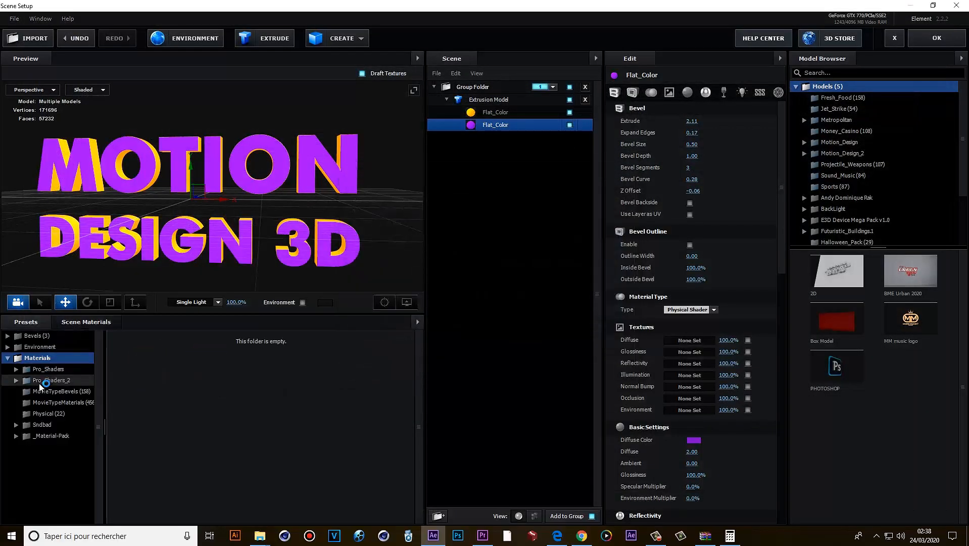
pyautogui.click(40, 347)
pyautogui.click(52, 369)
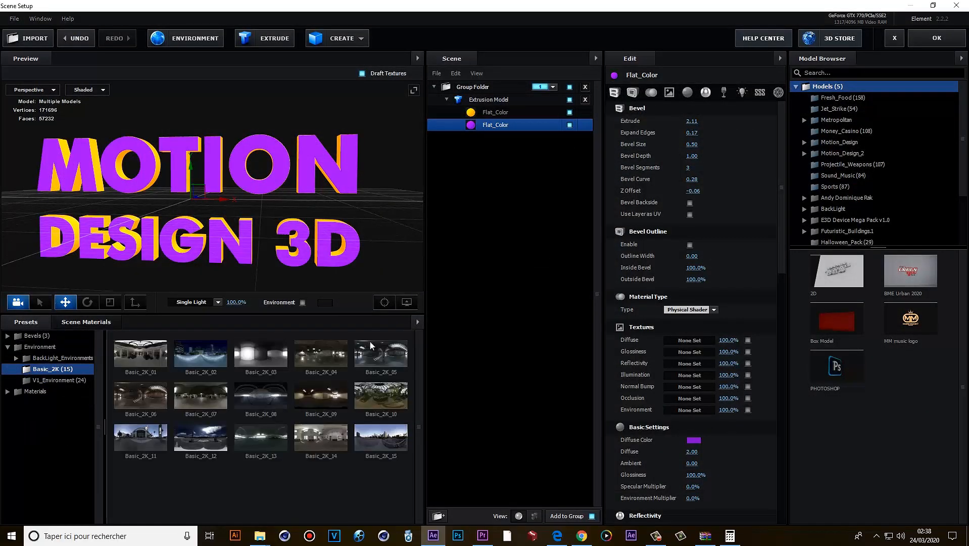
# Set the Scene Setup preview lighting to Cinema, check the text from another angle and apply the scene changes.
pyautogui.click(206, 302)
pyautogui.click(207, 407)
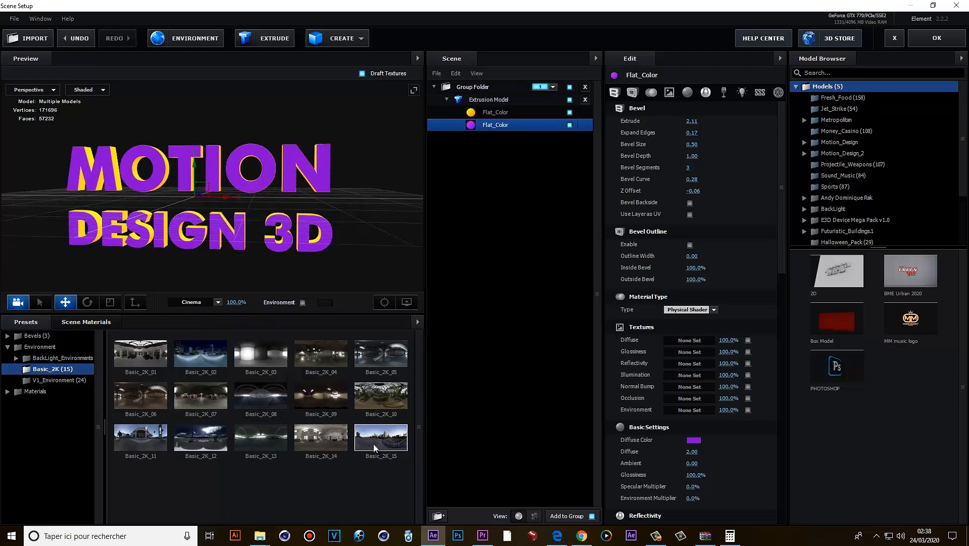
pyautogui.moveTo(156, 283); pyautogui.dragTo(444, 244)
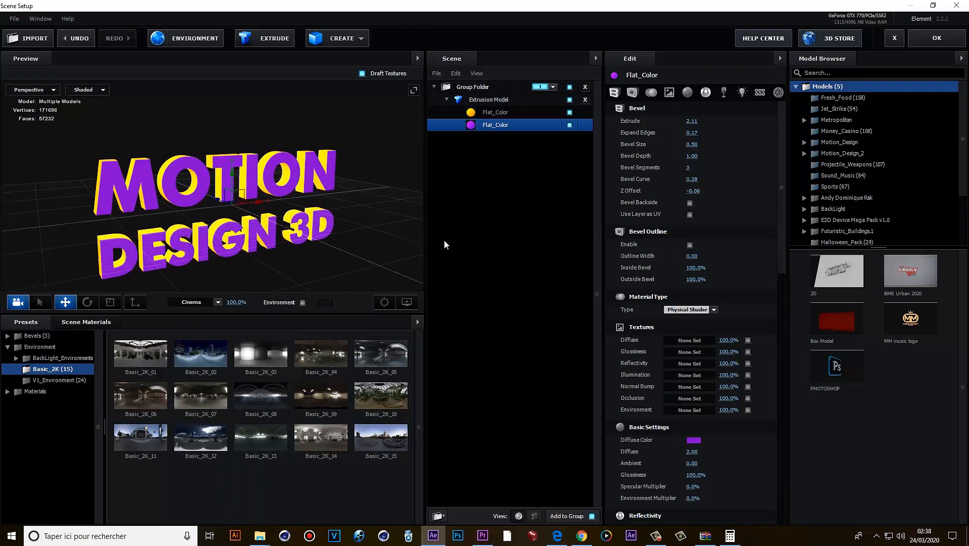
pyautogui.click(929, 38)
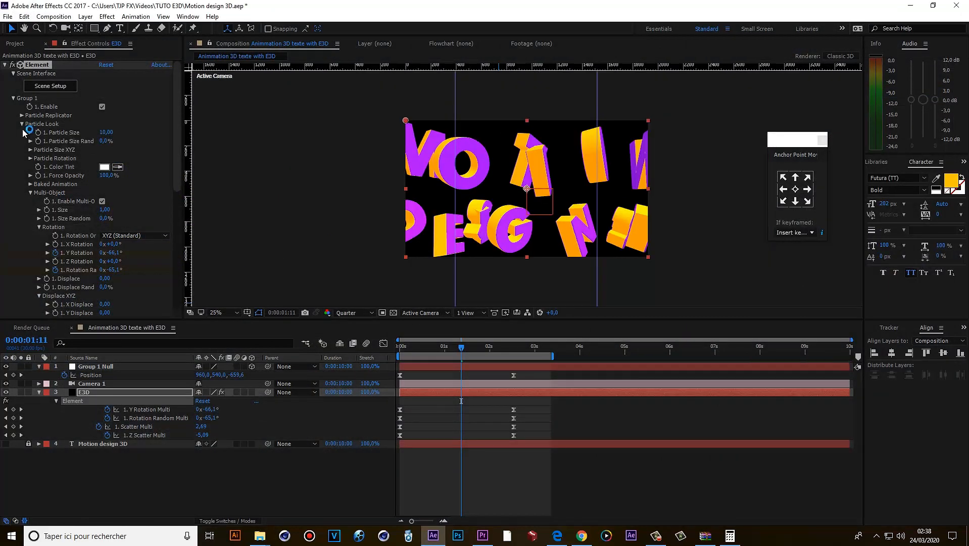
# Set Group 1 Null's Position keyframe at 0:00:02:16 to 896, 540, 352 and preview the animation.
pyautogui.click(22, 124)
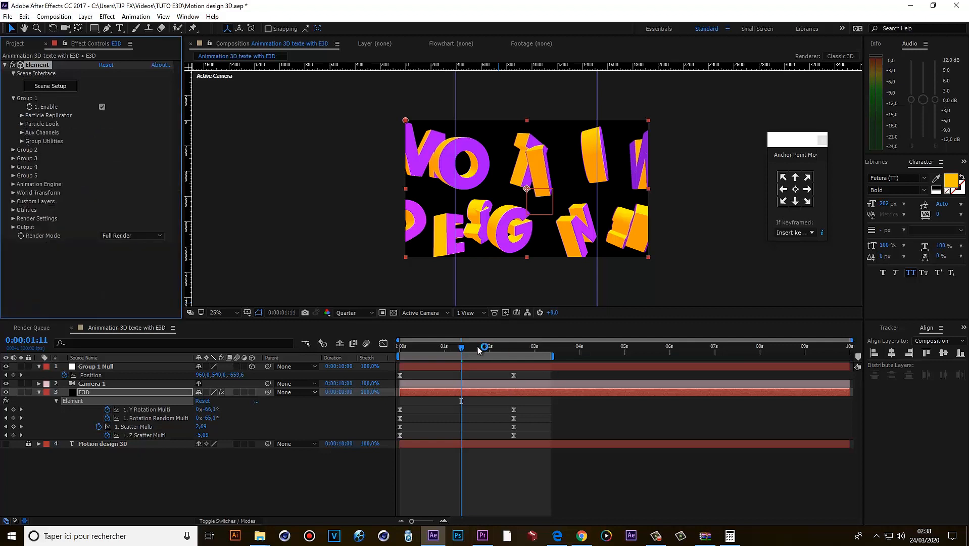
pyautogui.moveTo(478, 347); pyautogui.dragTo(513, 356)
pyautogui.click(21, 374)
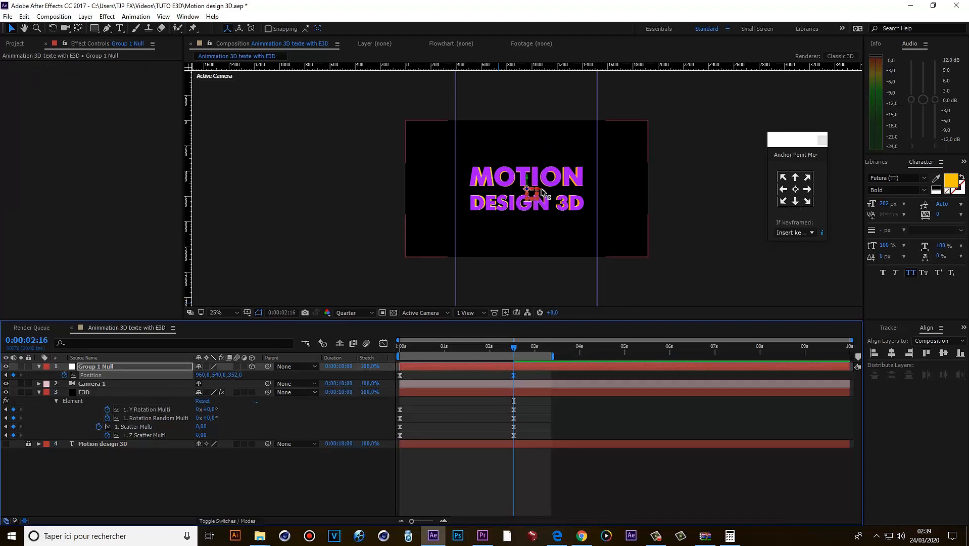
pyautogui.moveTo(542, 191); pyautogui.dragTo(534, 193)
pyautogui.click(304, 483)
pyautogui.press('space')
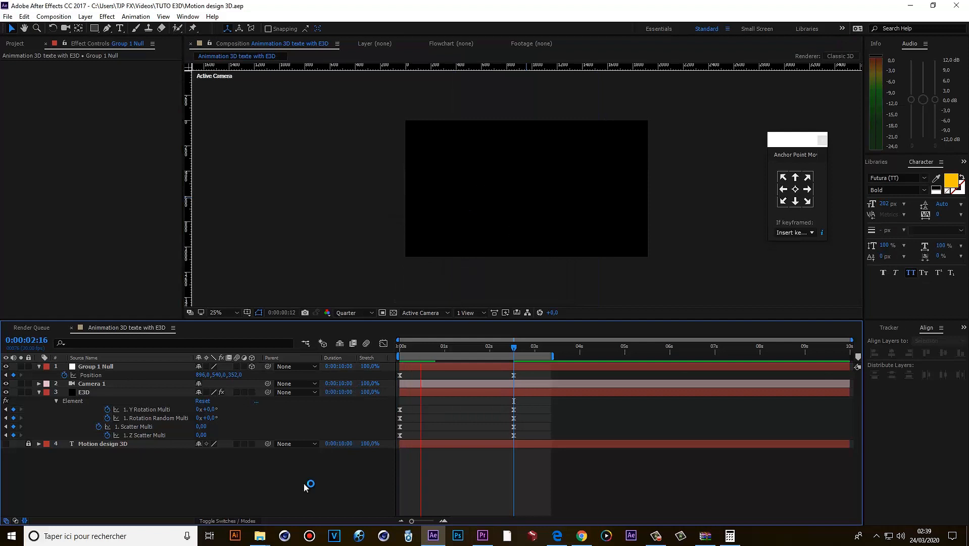
pyautogui.press('space')
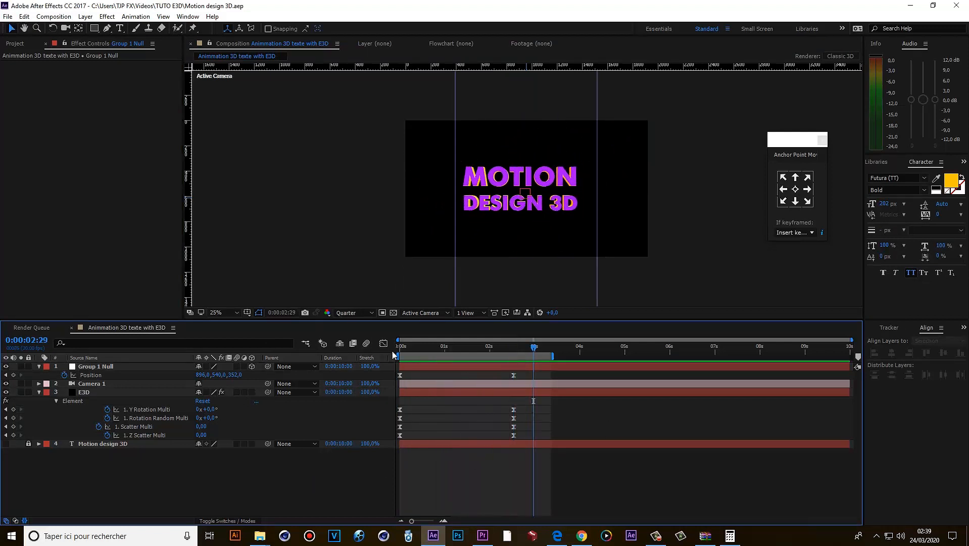
# Reshape the speed curve of Group 1 Null's Position keyframes with a longer starting ease handle.
pyautogui.click(525, 378)
pyautogui.click(383, 343)
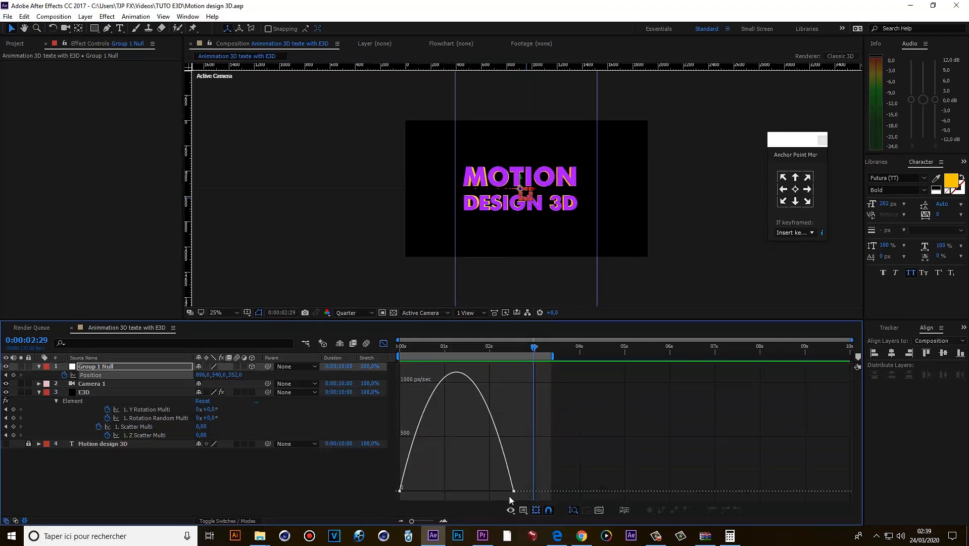
pyautogui.click(513, 490)
pyautogui.moveTo(419, 490); pyautogui.dragTo(500, 493)
pyautogui.click(384, 343)
# Reshape the Y Rotation Multi speed curve for a slow start and a peak at about 2 seconds.
pyautogui.moveTo(525, 405); pyautogui.dragTo(398, 413)
pyautogui.click(384, 343)
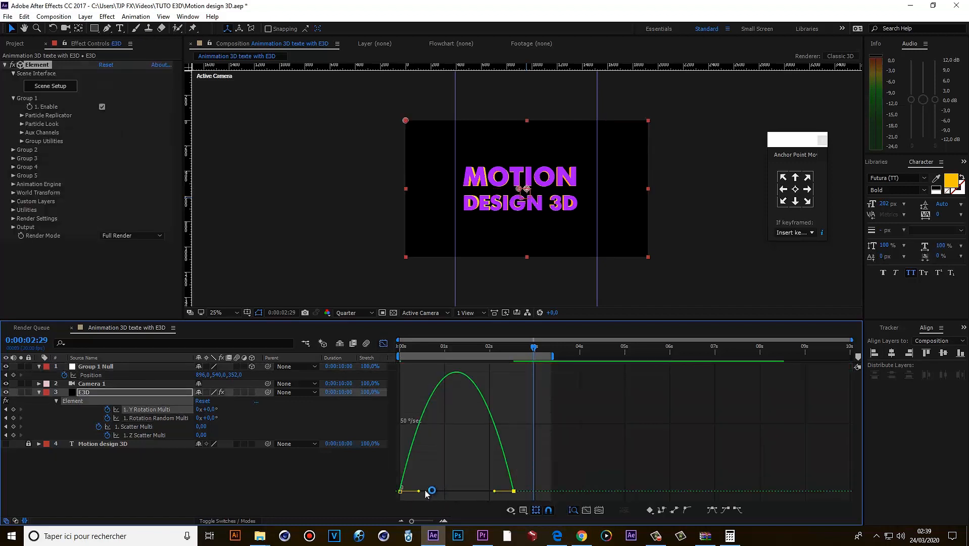
pyautogui.moveTo(427, 490); pyautogui.dragTo(505, 492)
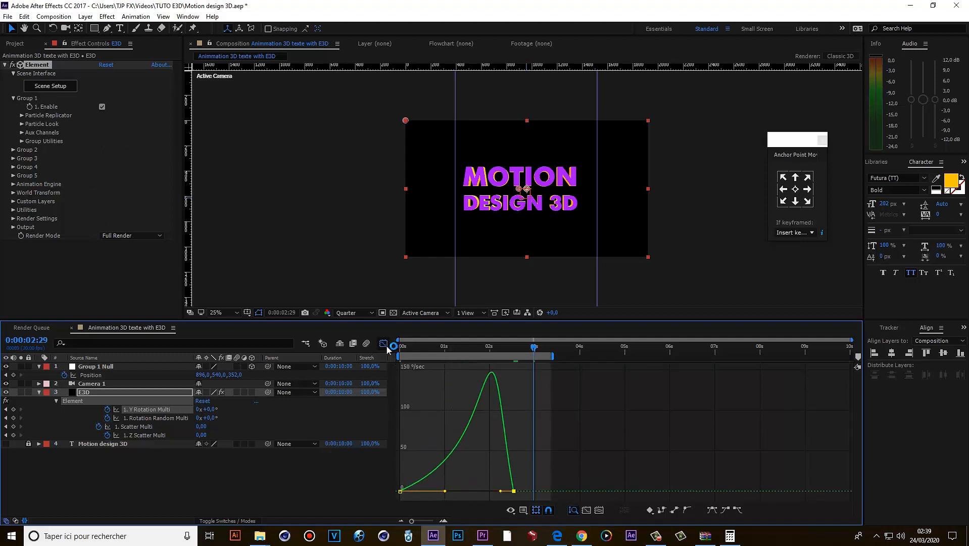
pyautogui.click(385, 344)
# Adjust the ease handles of the Rotation Random, Scatter and Z Scatter Multi keyframes together for a later speed peak.
pyautogui.moveTo(525, 413); pyautogui.dragTo(394, 447)
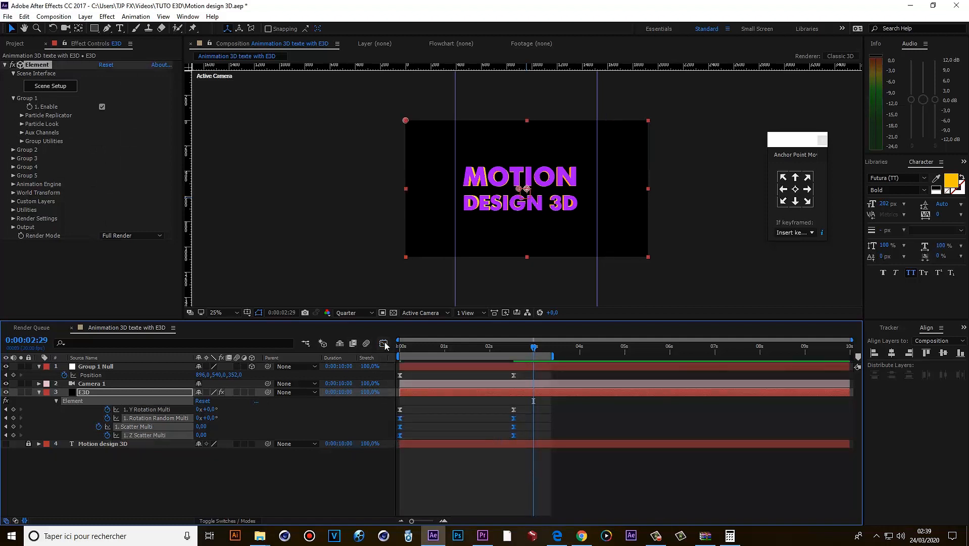
pyautogui.click(384, 343)
pyautogui.click(513, 486)
pyautogui.moveTo(408, 486); pyautogui.dragTo(505, 488)
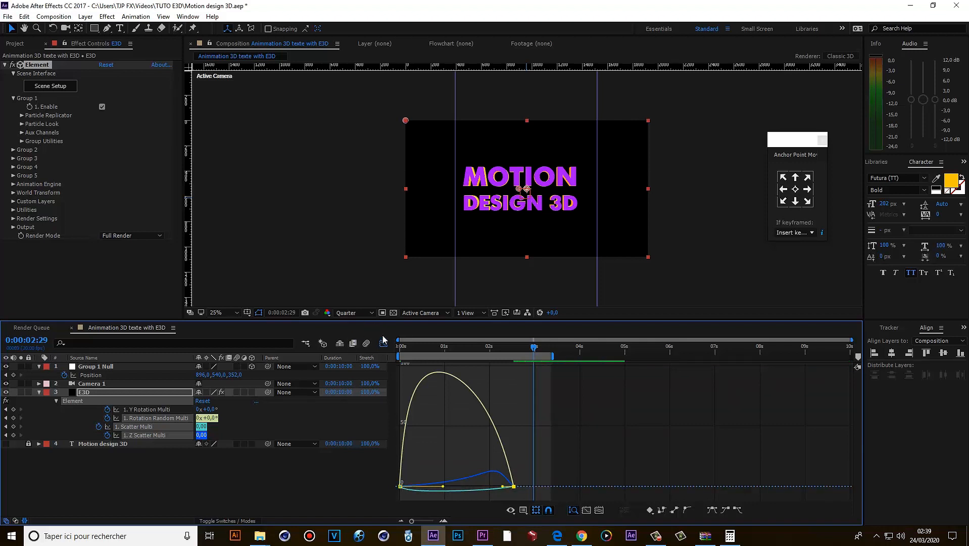
pyautogui.click(384, 342)
# Lengthen the starting ease of the Scatter Multi keyframes in the speed graph and preview the animation.
pyautogui.click(514, 426)
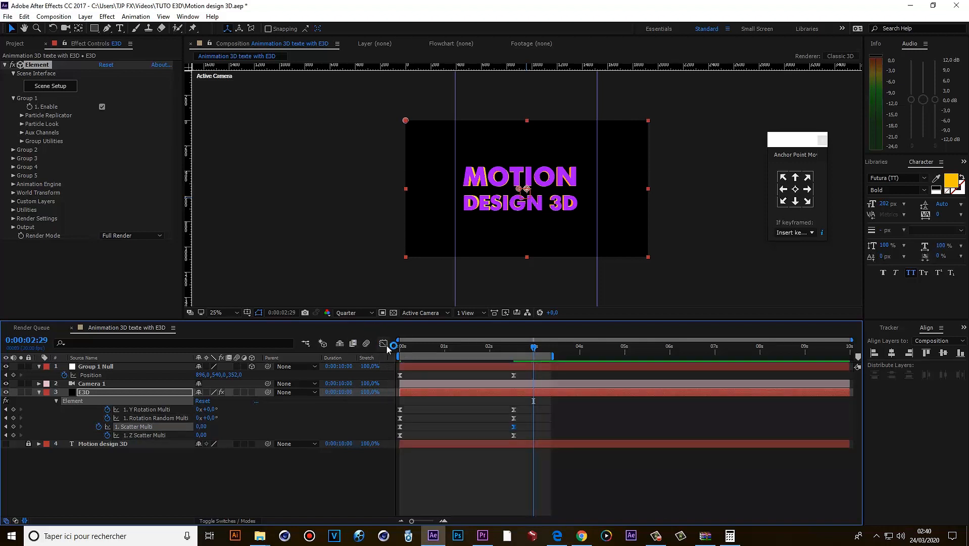
pyautogui.click(383, 343)
pyautogui.moveTo(412, 374); pyautogui.dragTo(449, 373)
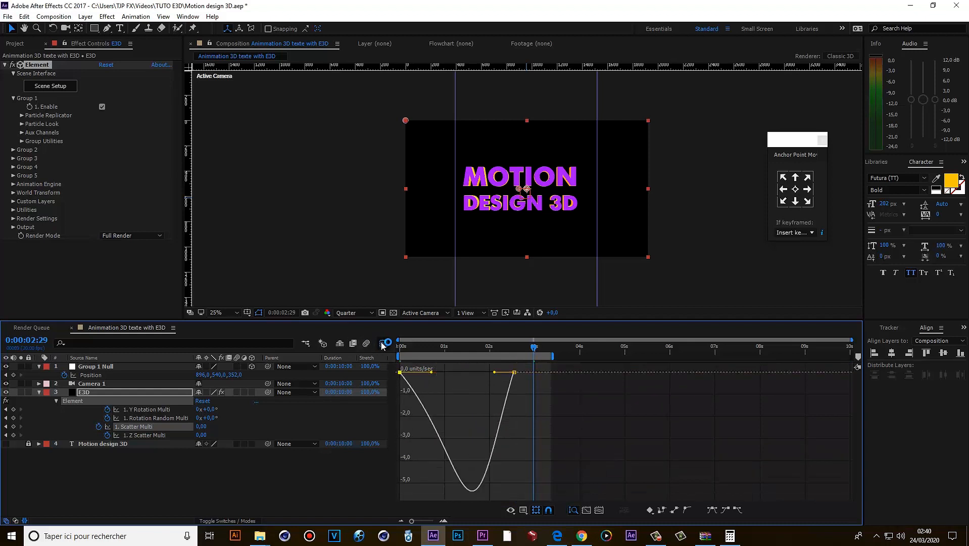
pyautogui.click(383, 343)
pyautogui.press('space')
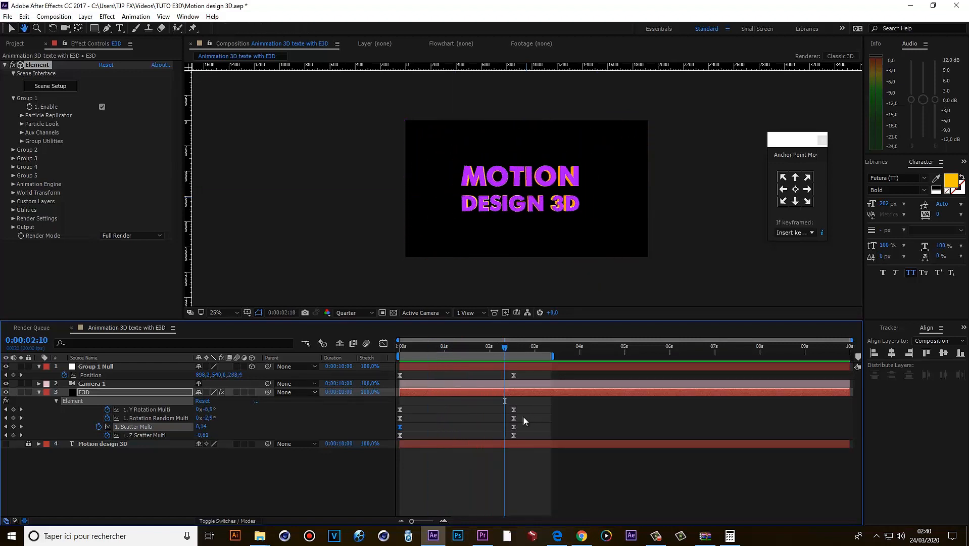
# Reshape the Rotation Random Multi speed curve to peak at about 2 seconds and preview the animation.
pyautogui.moveTo(523, 416); pyautogui.dragTo(389, 421)
pyautogui.hotkey('shift', 'F3')
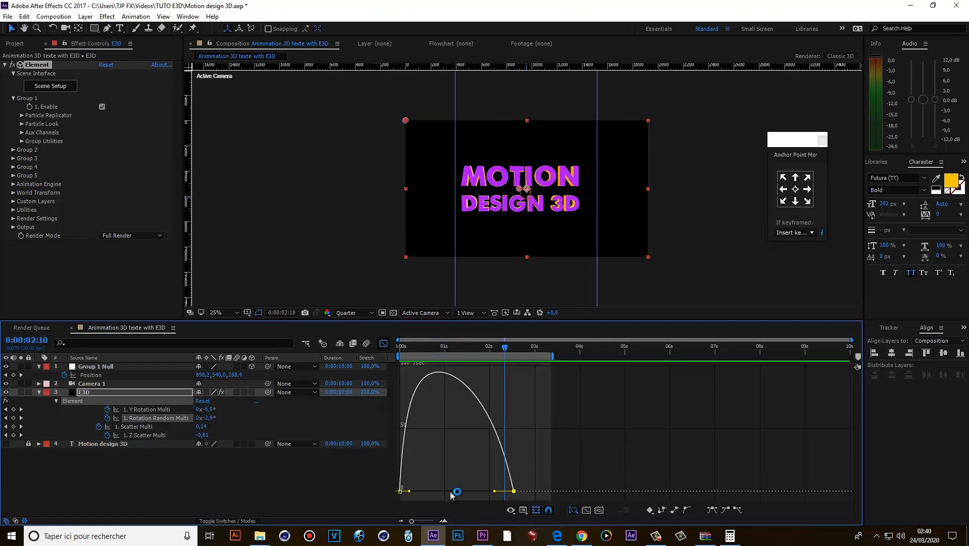
pyautogui.moveTo(410, 491); pyautogui.dragTo(436, 490)
pyautogui.moveTo(494, 491); pyautogui.dragTo(503, 490)
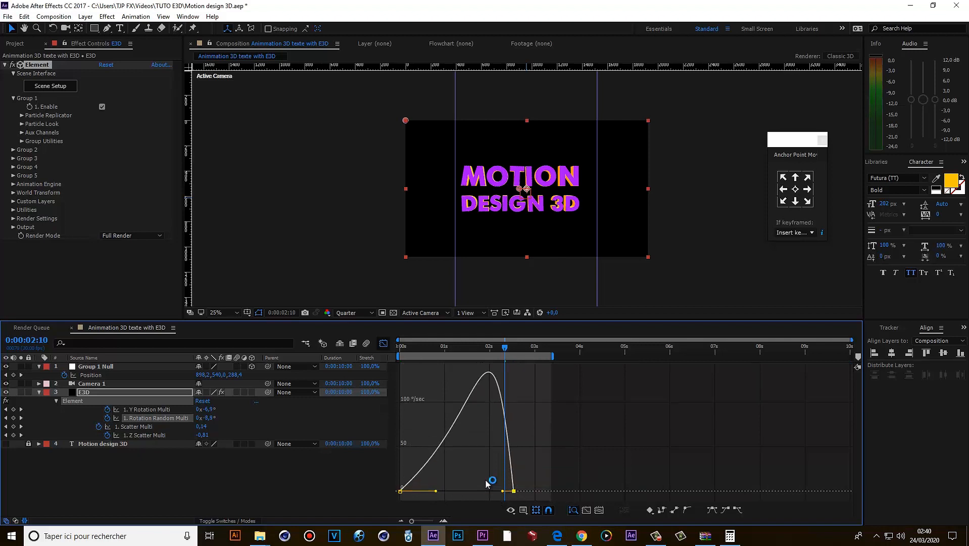
pyautogui.click(384, 344)
pyautogui.click(473, 421)
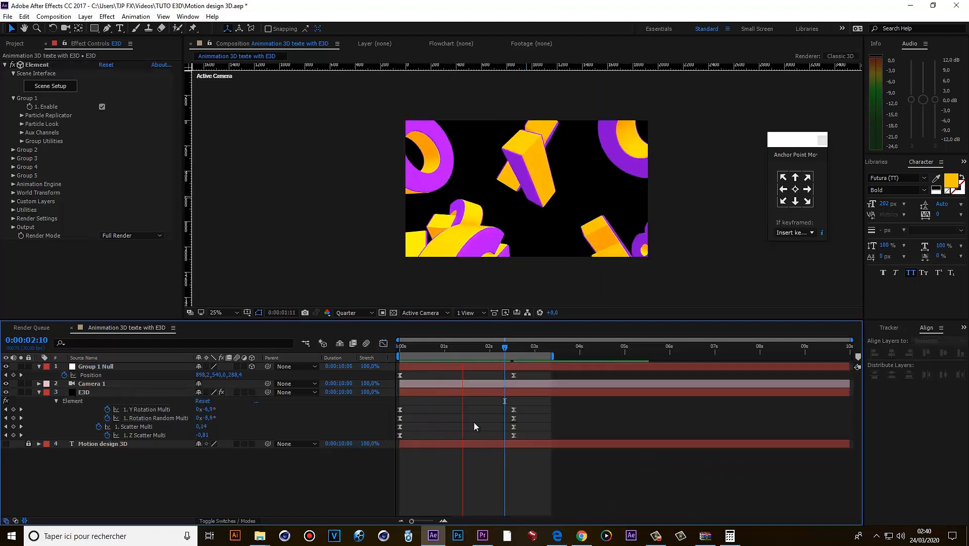
pyautogui.press('space')
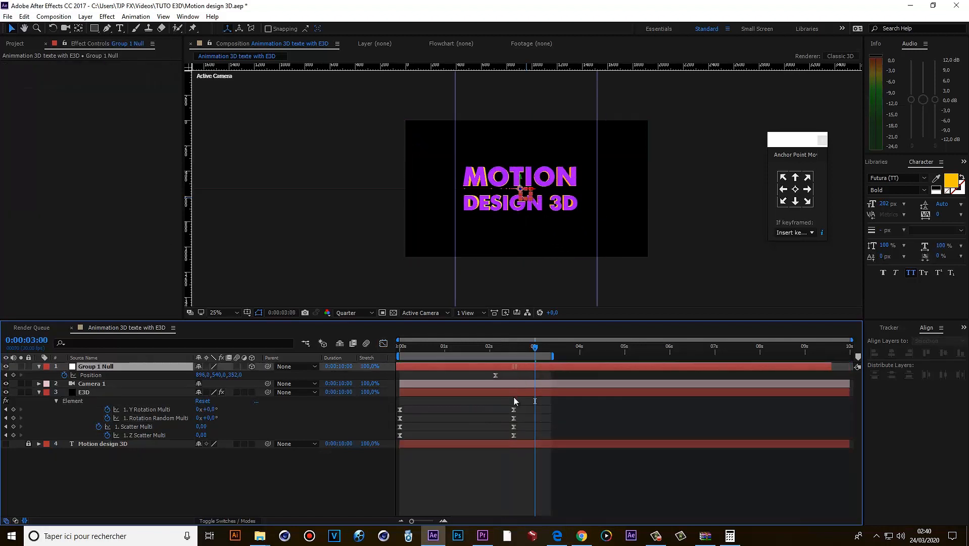
# Move all ending keyframes to about 3 seconds, with the work area extended to about 5 seconds, and preview the animation.
pyautogui.moveTo(498, 370); pyautogui.dragTo(626, 357)
pyautogui.press('space')
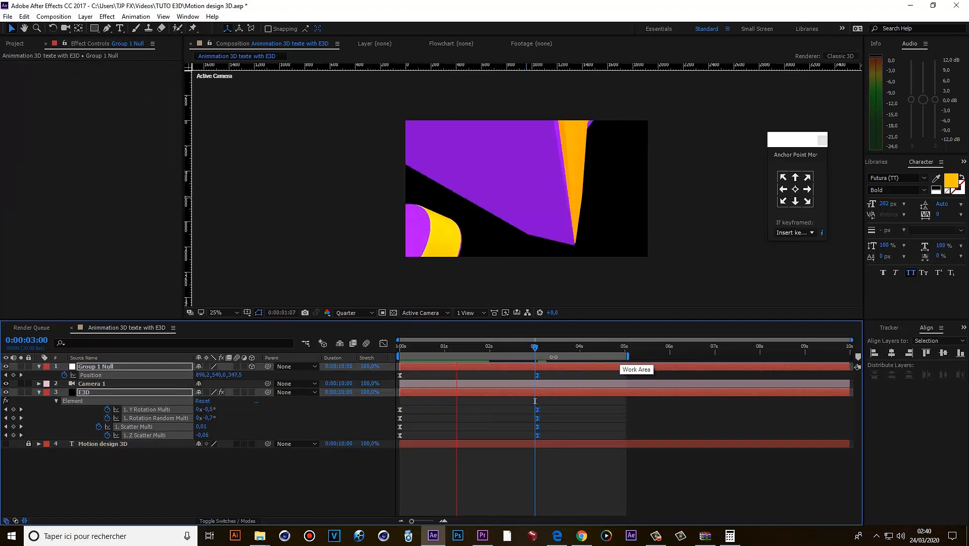
# Shift all the ending keyframes slightly later, to just after 3 seconds, and preview the animation.
pyautogui.press('space')
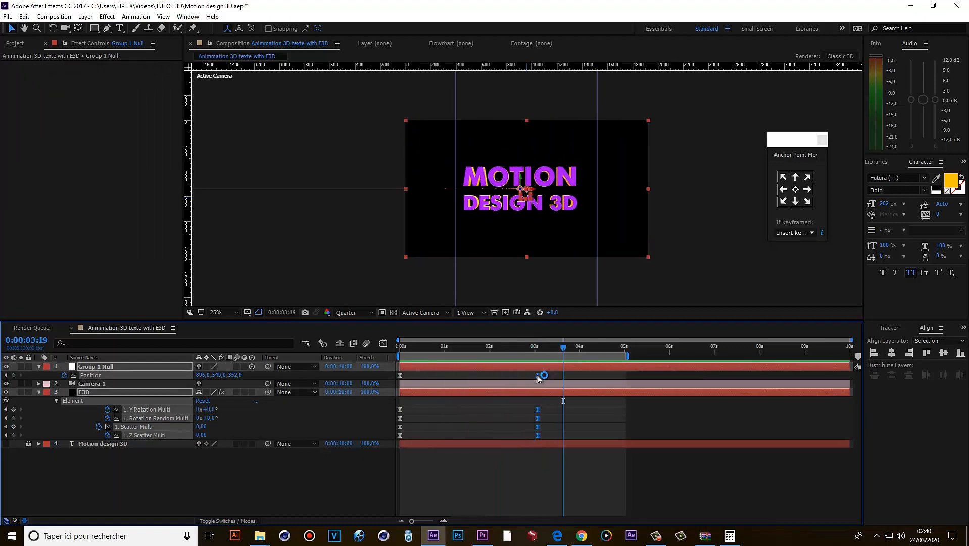
pyautogui.moveTo(538, 378); pyautogui.dragTo(540, 378)
pyautogui.click(422, 356)
pyautogui.press('space')
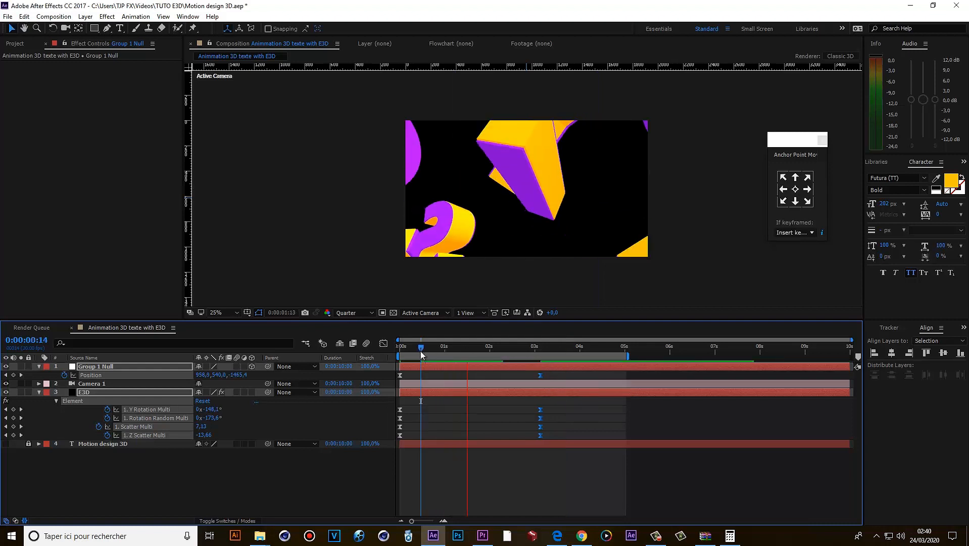
pyautogui.press('space')
# Create a black 1920 × 1080 px solid named BG and apply the Gradient Ramp effect to it.
pyautogui.click(170, 468)
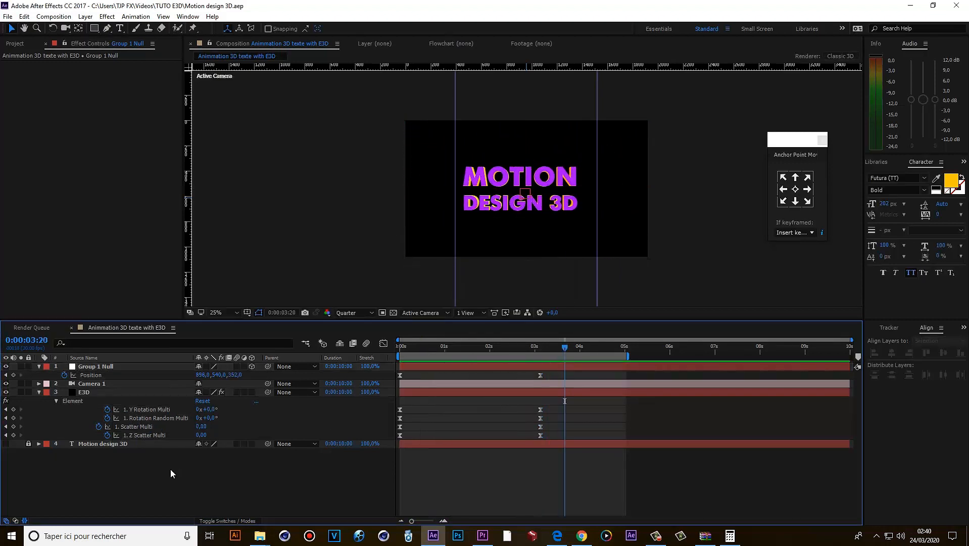
pyautogui.hotkey('ctrl', 'y')
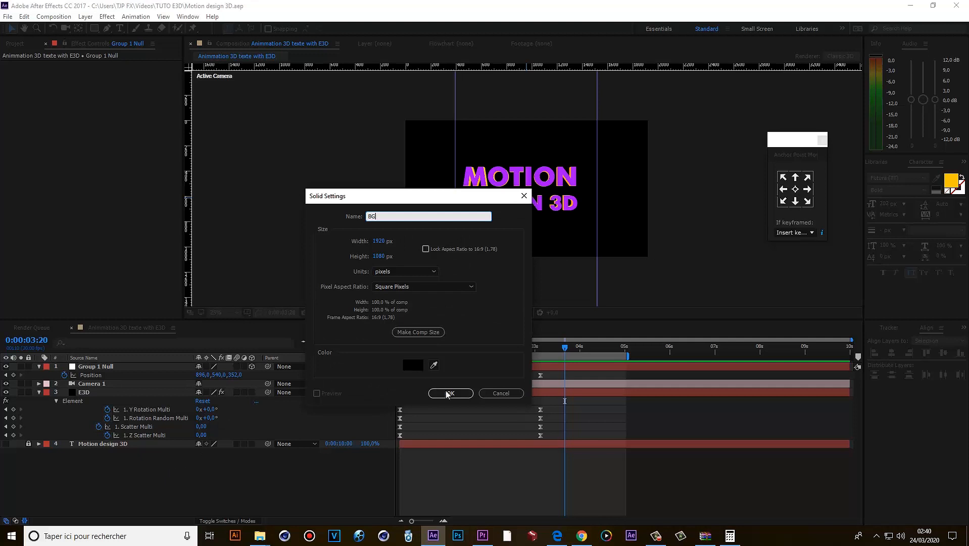
pyautogui.click(449, 393)
pyautogui.rightClick(80, 303)
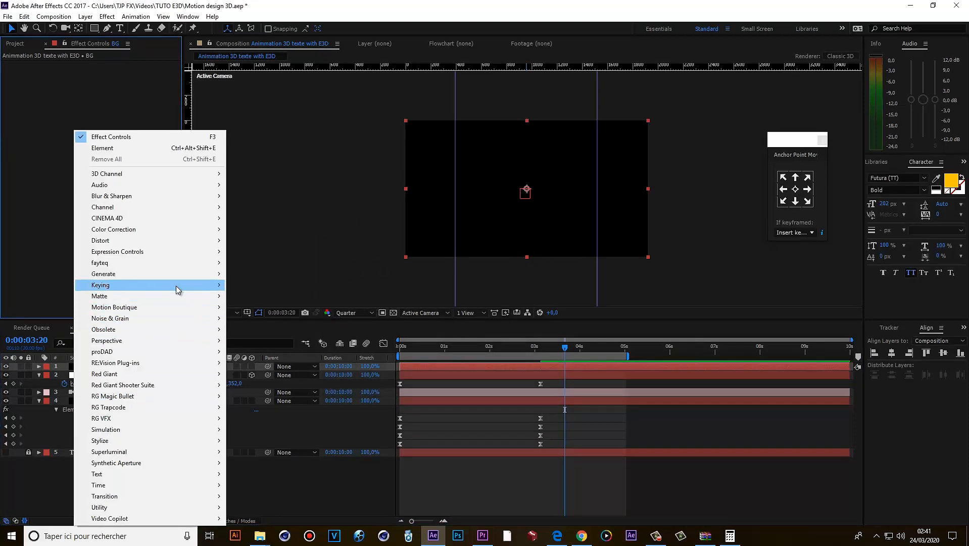
pyautogui.moveTo(151, 273)
pyautogui.click(263, 448)
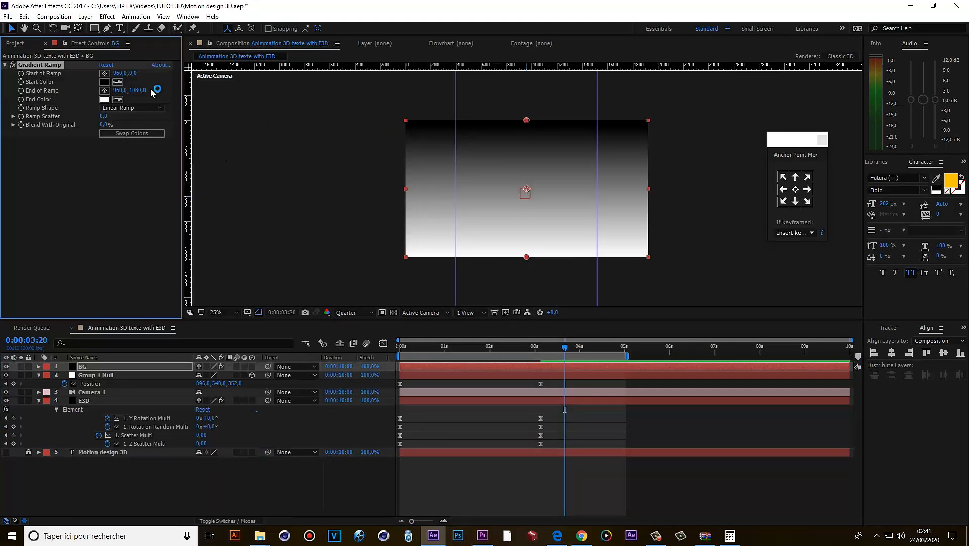
# Set the ramp shape to Radial Ramp and swap its start and end colours.
pyautogui.click(139, 107)
pyautogui.click(116, 133)
pyautogui.click(155, 132)
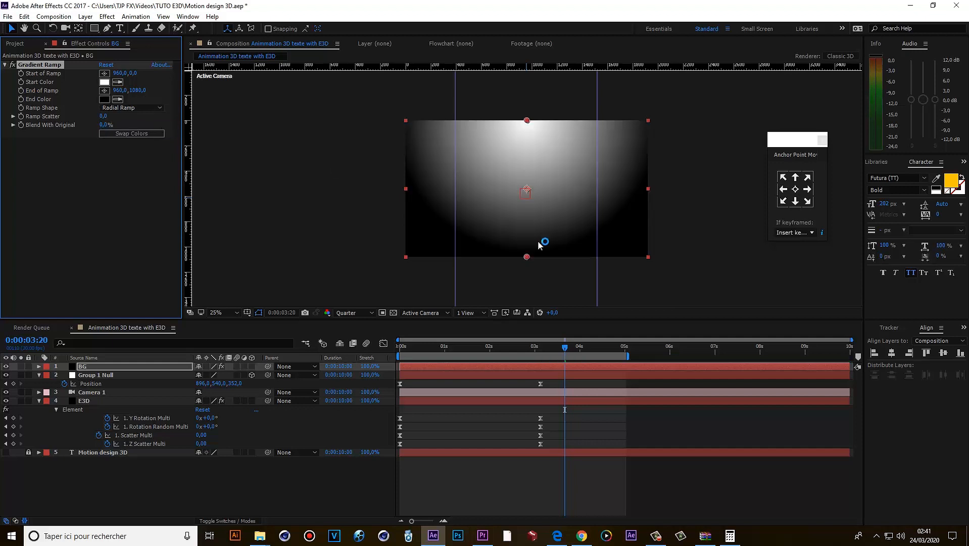
# Place the ramp's start near the frame's upper-left corner at about 156, 136 and its end below the frame at about 1984, 2352.
pyautogui.scroll(-1, 535, 238)
pyautogui.moveTo(528, 223); pyautogui.dragTo(528, 262)
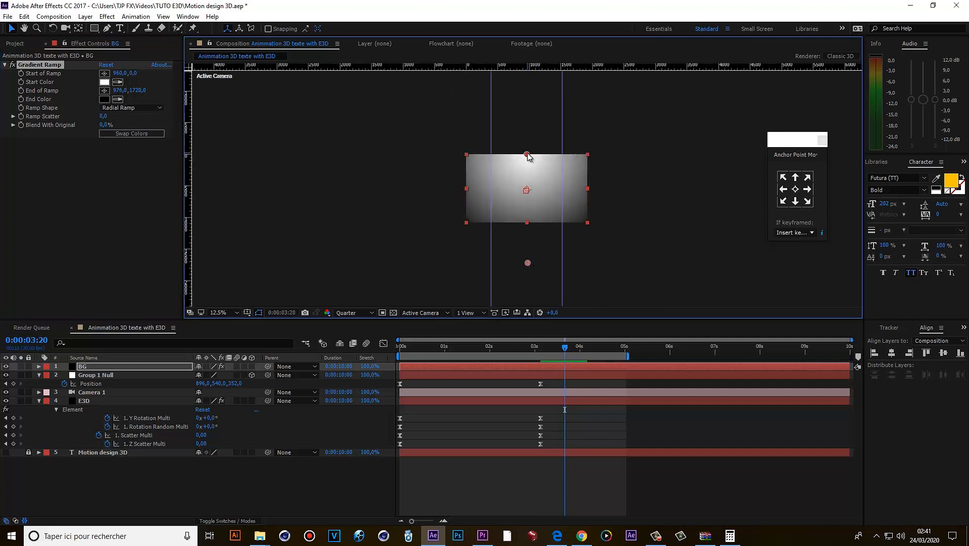
pyautogui.moveTo(527, 154); pyautogui.dragTo(491, 169)
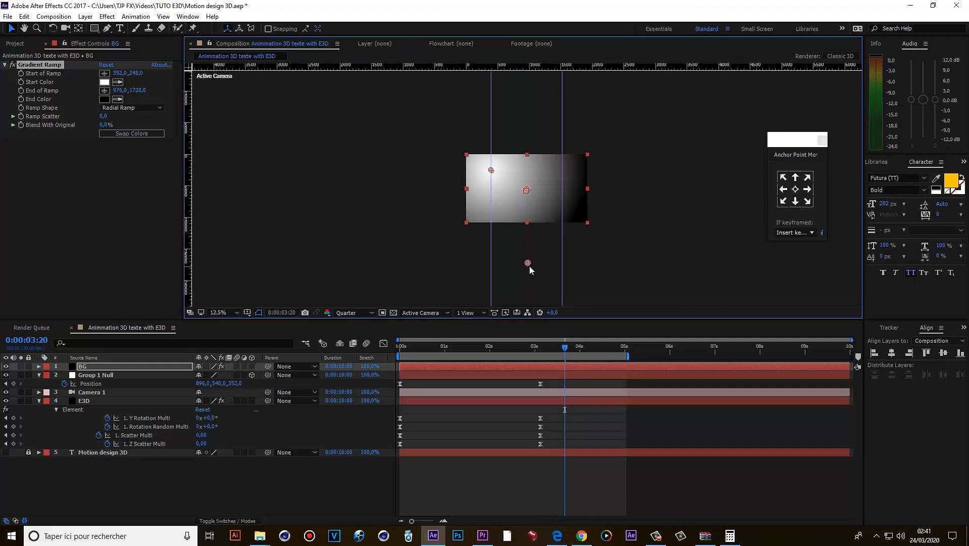
pyautogui.moveTo(528, 264); pyautogui.dragTo(592, 304)
pyautogui.scroll(1, 524, 173)
pyautogui.moveTo(456, 152); pyautogui.dragTo(426, 137)
# Set the ramp's end colour to dark navy 0C1338.
pyautogui.click(104, 99)
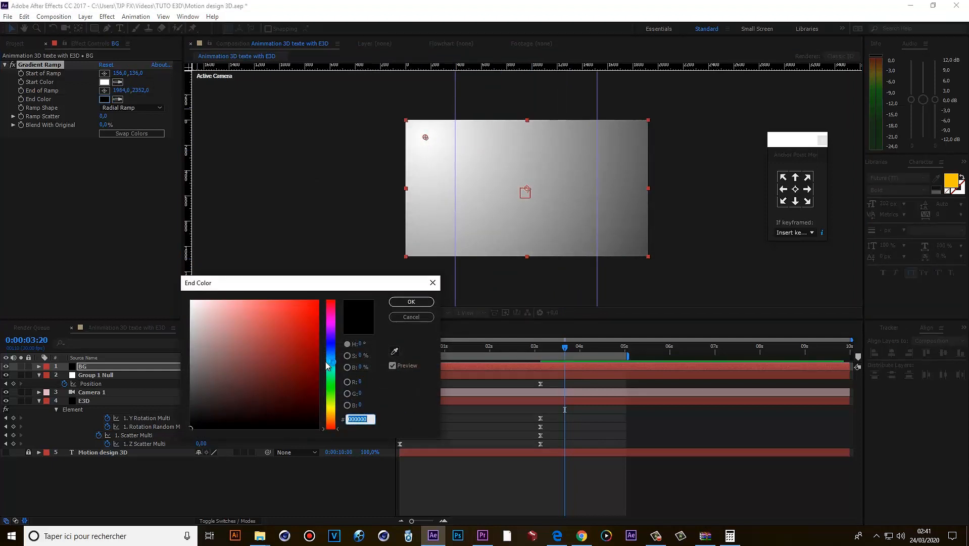
pyautogui.click(331, 358)
pyautogui.click(291, 399)
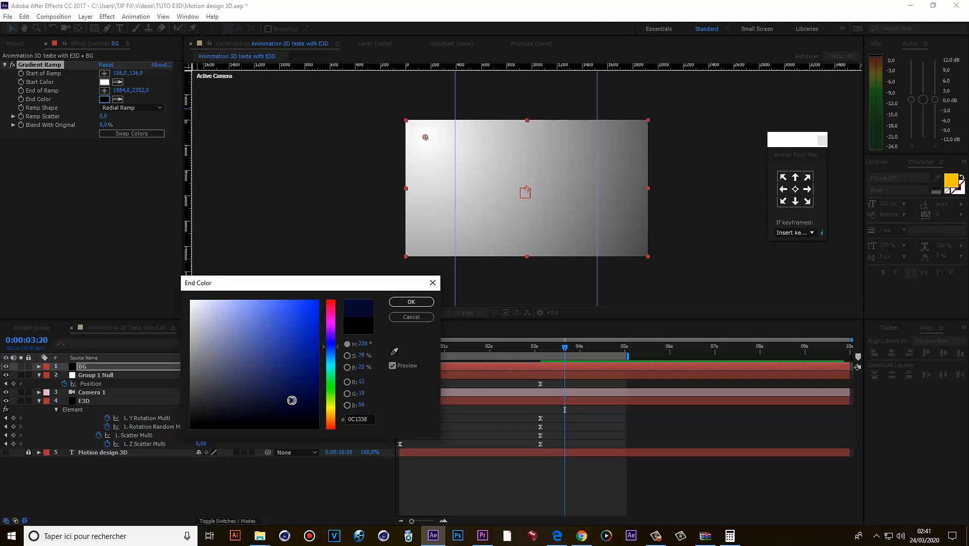
pyautogui.click(411, 301)
# Set the ramp's start colour to purple and move the BG layer beneath all other layers.
pyautogui.click(104, 82)
pyautogui.click(332, 334)
pyautogui.click(293, 357)
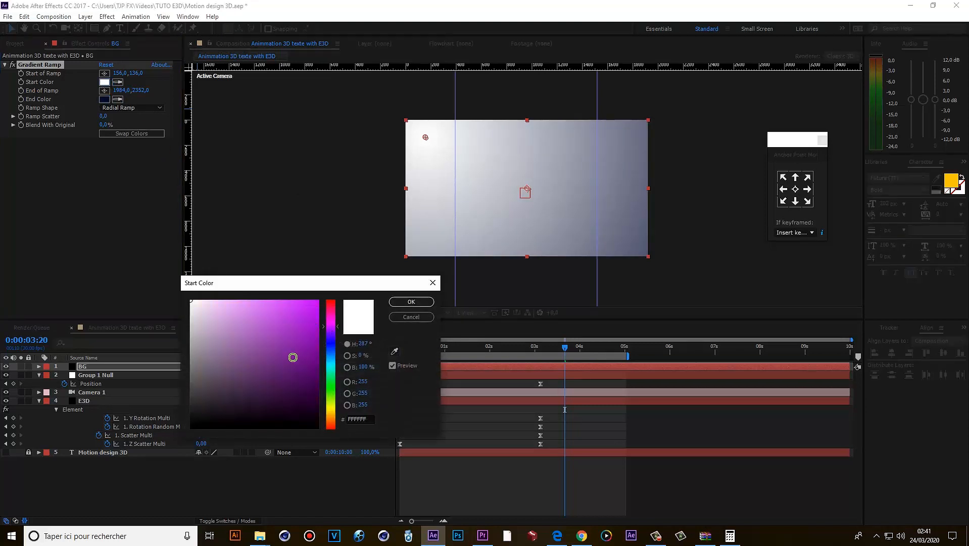
pyautogui.click(411, 302)
pyautogui.moveTo(146, 367); pyautogui.dragTo(445, 439)
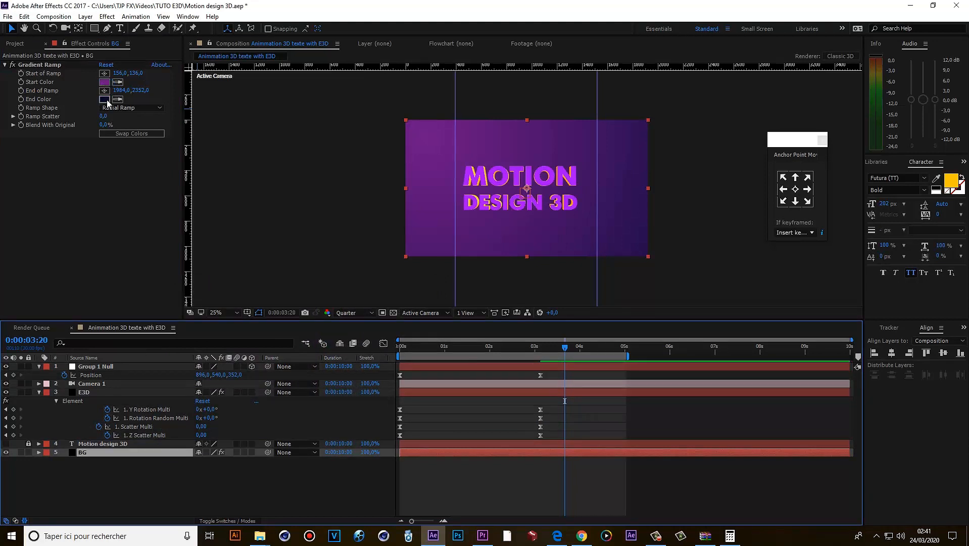
# Try orange, grey and yellow start colours for the ramp and settle on a medium teal.
pyautogui.click(104, 82)
pyautogui.click(331, 419)
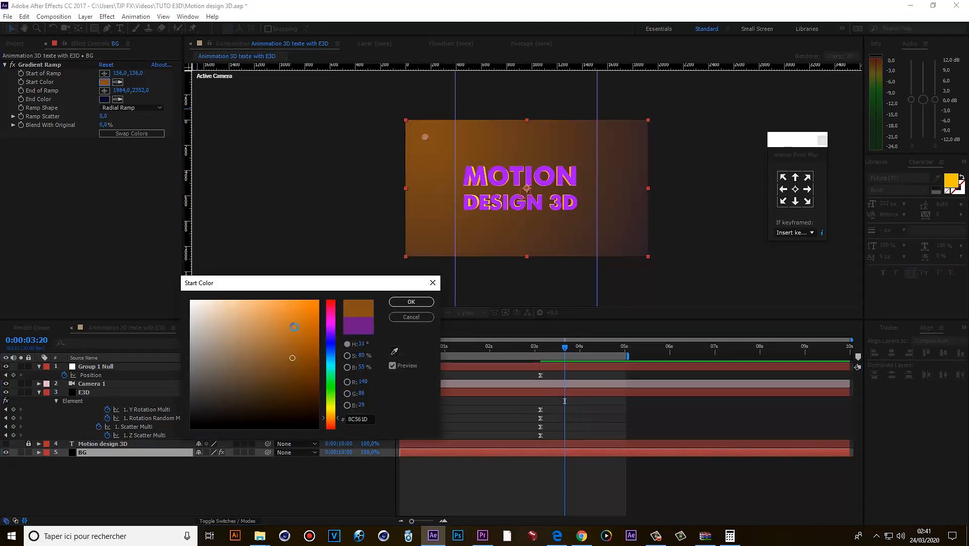
pyautogui.click(312, 315)
pyautogui.click(193, 345)
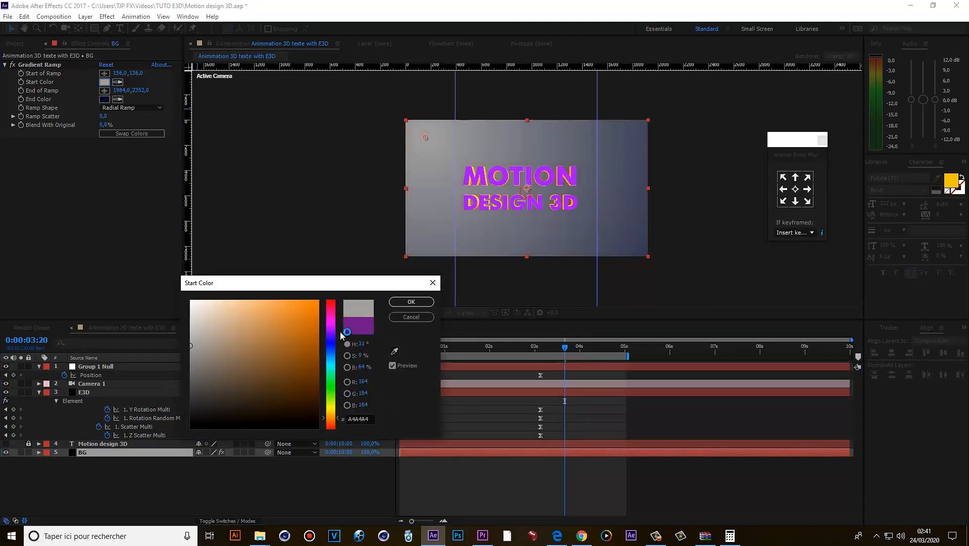
pyautogui.click(331, 364)
pyautogui.click(302, 388)
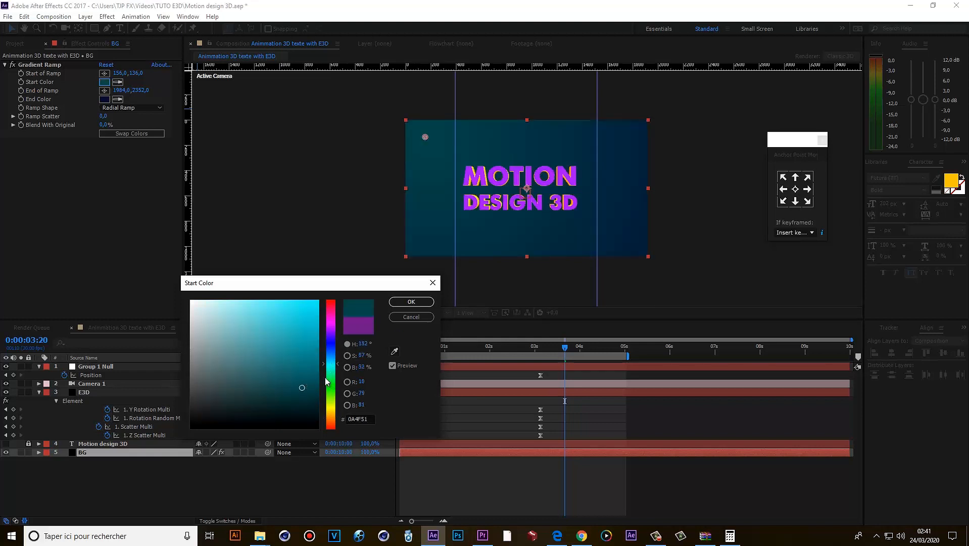
pyautogui.click(312, 358)
pyautogui.click(332, 410)
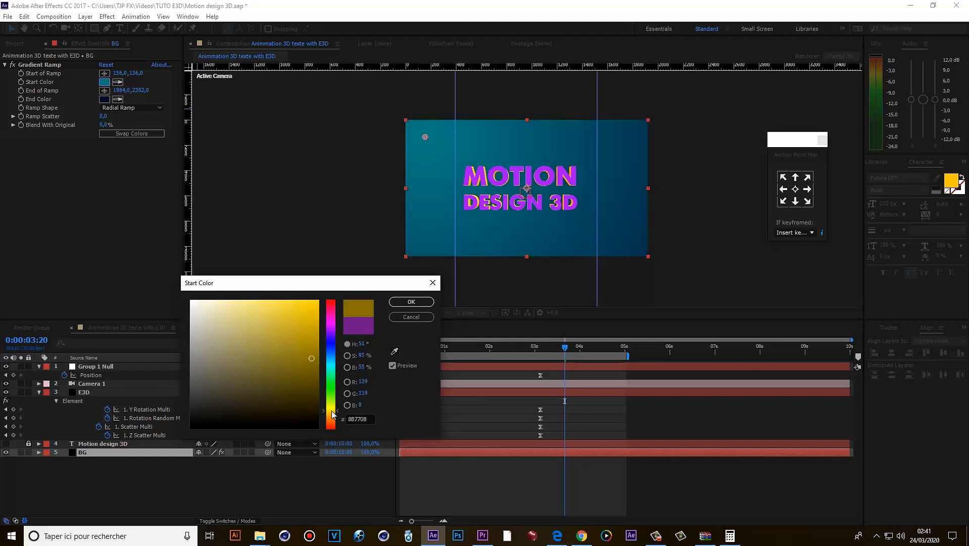
pyautogui.click(332, 363)
pyautogui.click(411, 301)
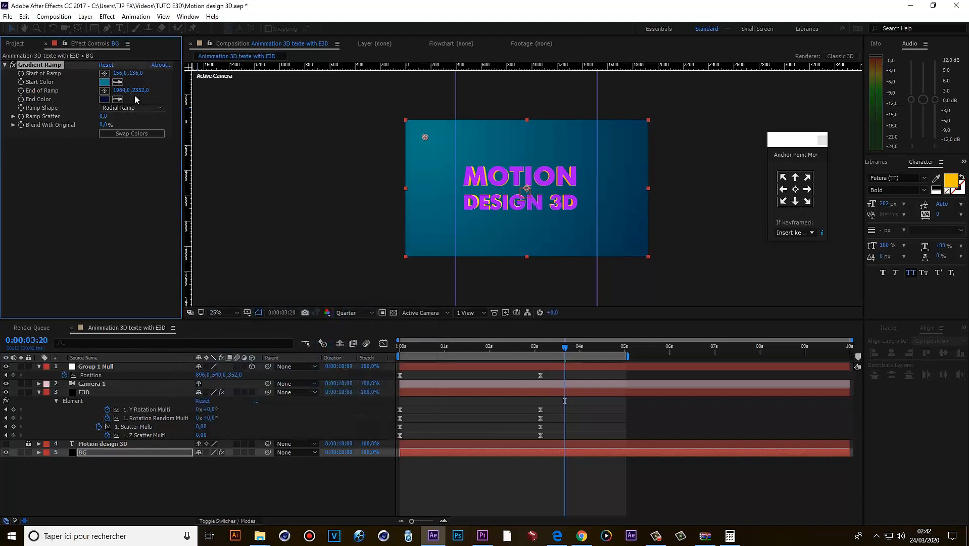
# Try a bright orange end colour for the ramp and scrub the animation to about 3:05.
pyautogui.click(105, 99)
pyautogui.click(334, 386)
pyautogui.click(334, 373)
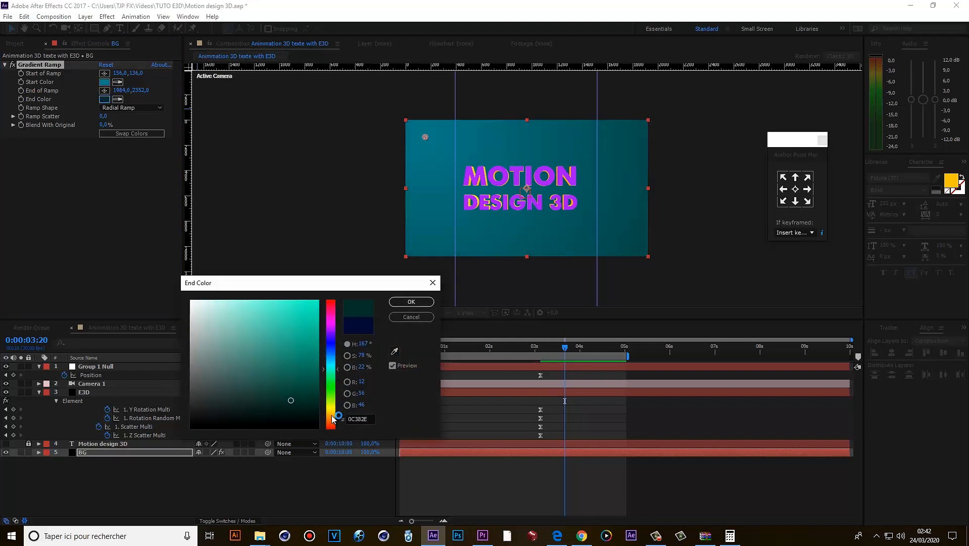
pyautogui.click(332, 415)
pyautogui.click(313, 309)
pyautogui.click(411, 302)
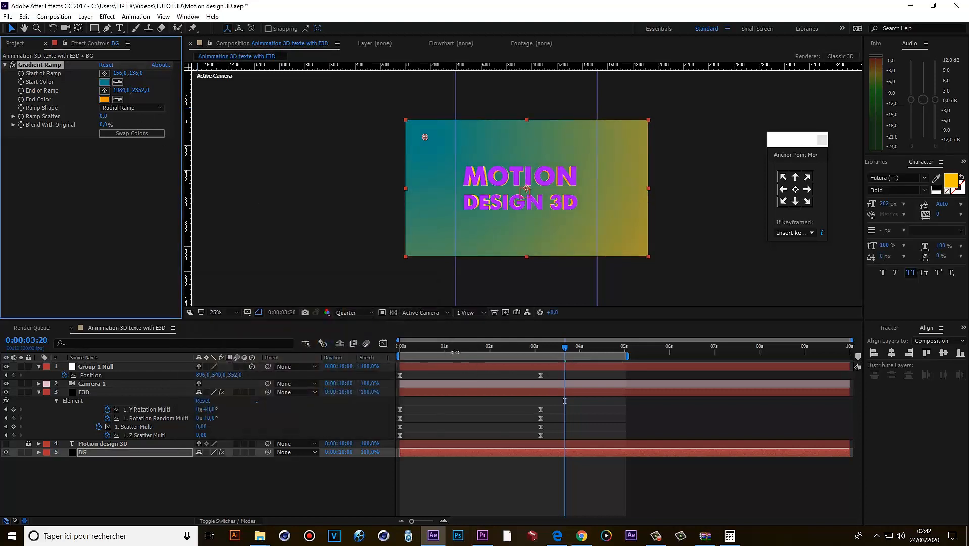
pyautogui.moveTo(402, 350); pyautogui.dragTo(543, 366)
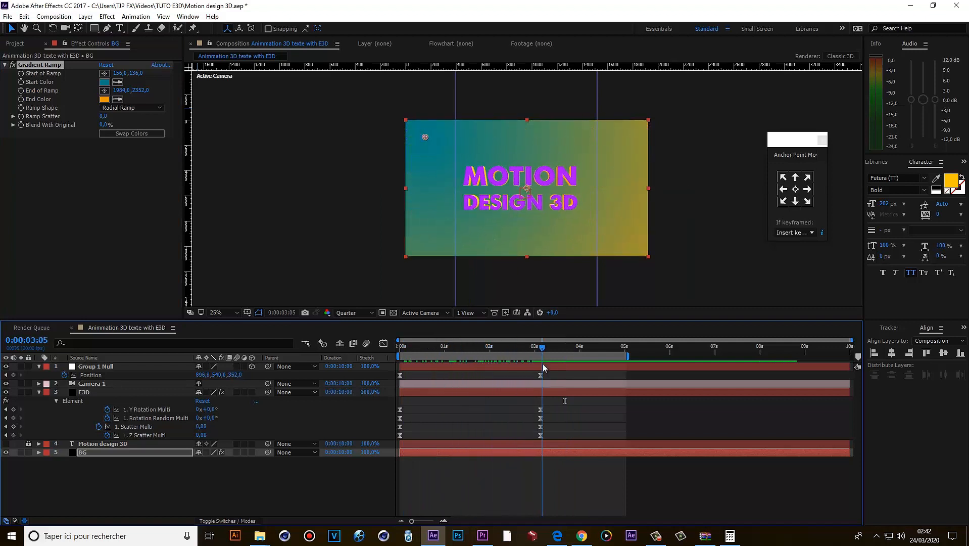
# Try magenta and orange hues for the ramp's end colour and settle on dark teal 104745.
pyautogui.click(104, 99)
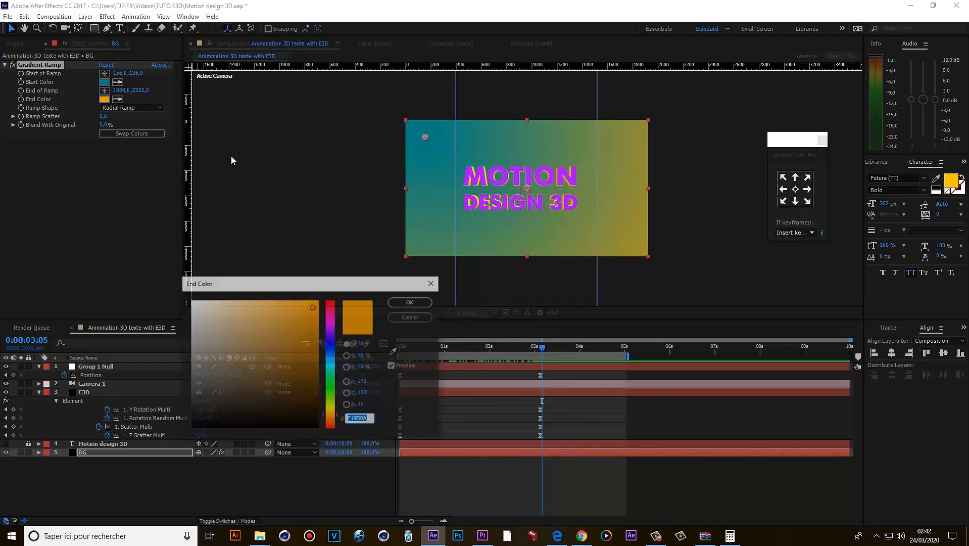
pyautogui.click(328, 336)
pyautogui.click(331, 418)
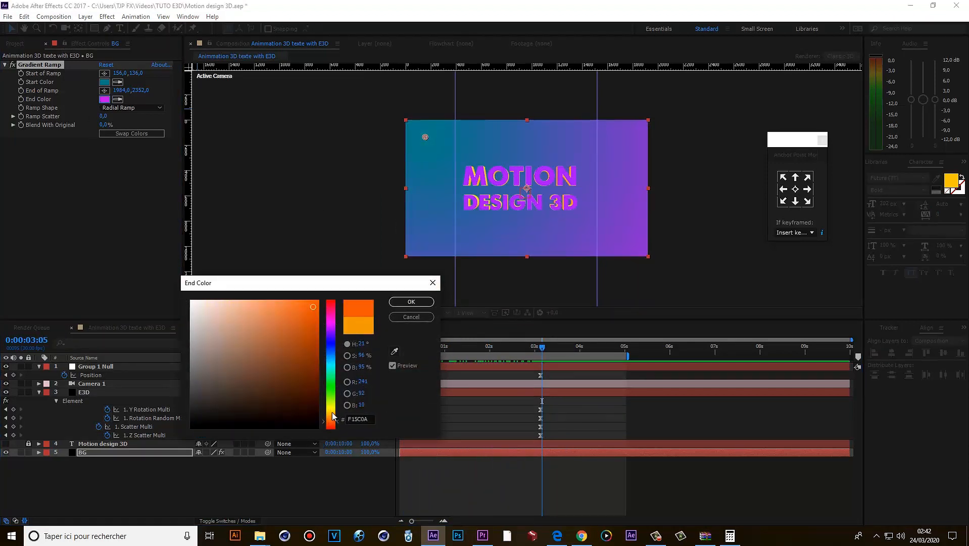
pyautogui.click(330, 365)
pyautogui.click(299, 398)
pyautogui.click(310, 379)
pyautogui.click(290, 393)
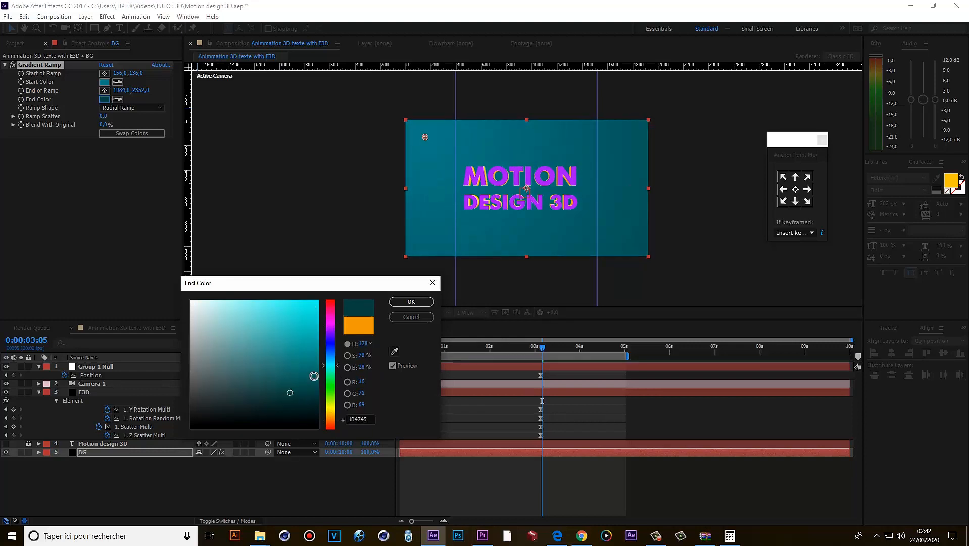
pyautogui.click(411, 301)
# Centre the radial ramp behind the text, with its start at about 876, 440 and its end at about 848, 1552.
pyautogui.moveTo(592, 302); pyautogui.dragTo(520, 252)
pyautogui.scroll(1, 527, 203)
pyautogui.moveTo(425, 137); pyautogui.dragTo(499, 170)
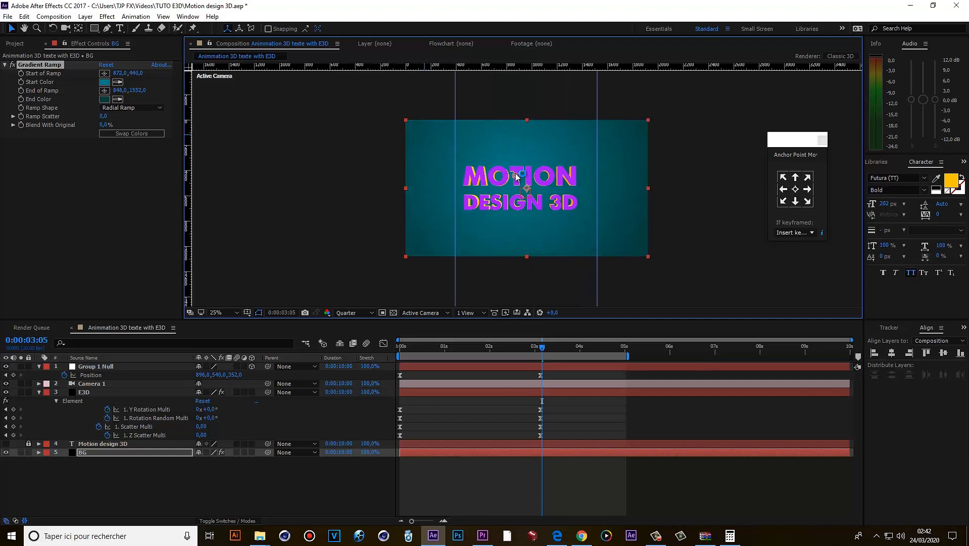
# Set the ramp's start colour to bright cyan and its end colour to dark navy blue.
pyautogui.click(105, 82)
pyautogui.click(283, 323)
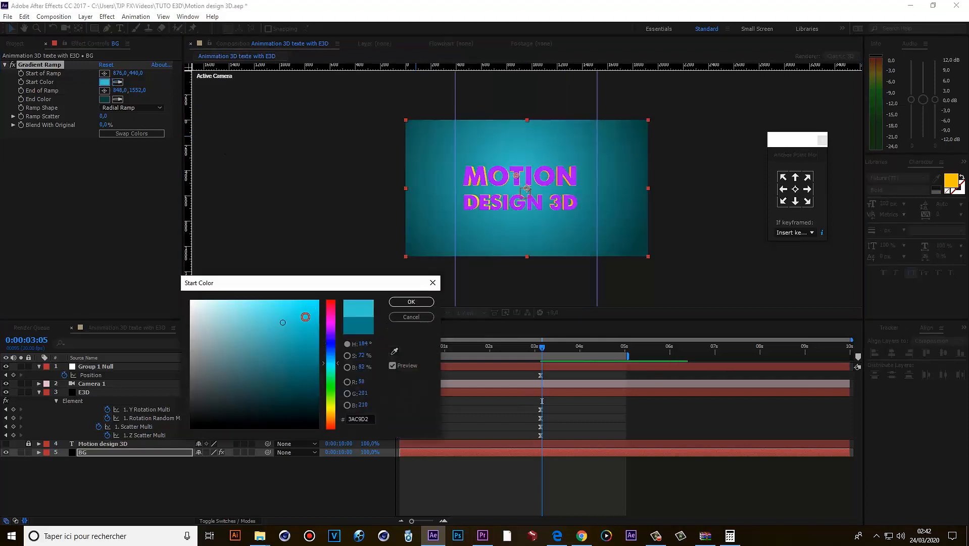
pyautogui.click(411, 302)
pyautogui.click(104, 99)
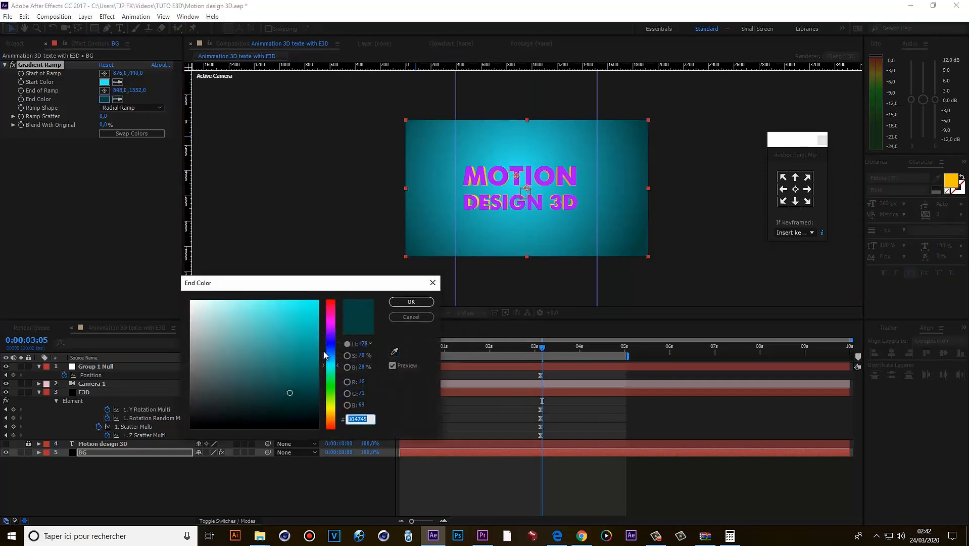
pyautogui.moveTo(327, 355)
pyautogui.mouseDown()
pyautogui.moveTo(331, 335)
pyautogui.moveTo(329, 350)
pyautogui.mouseUp()
pyautogui.moveTo(310, 378); pyautogui.dragTo(309, 404)
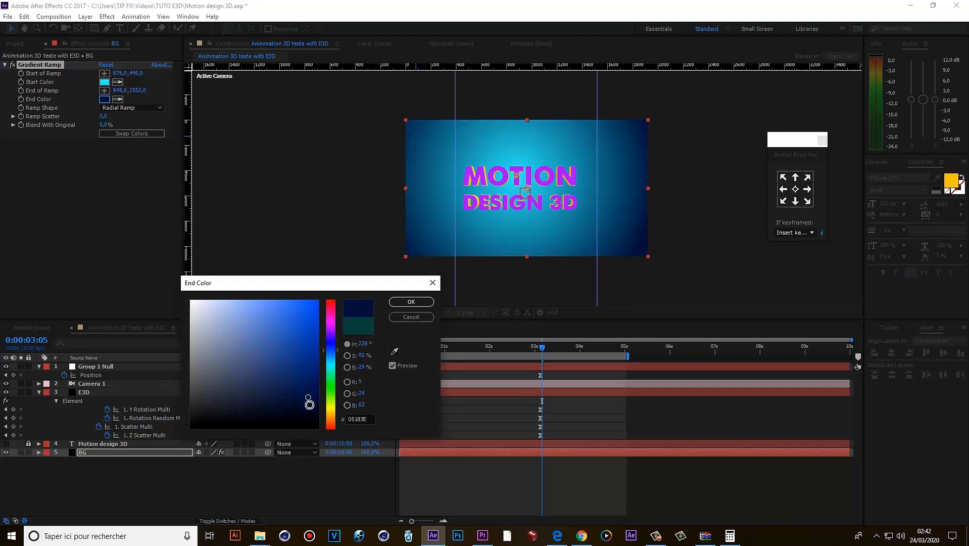
pyautogui.click(412, 302)
# Move the ramp's end point to about 1616, 1576 and save the project.
pyautogui.scroll(-1, 517, 254)
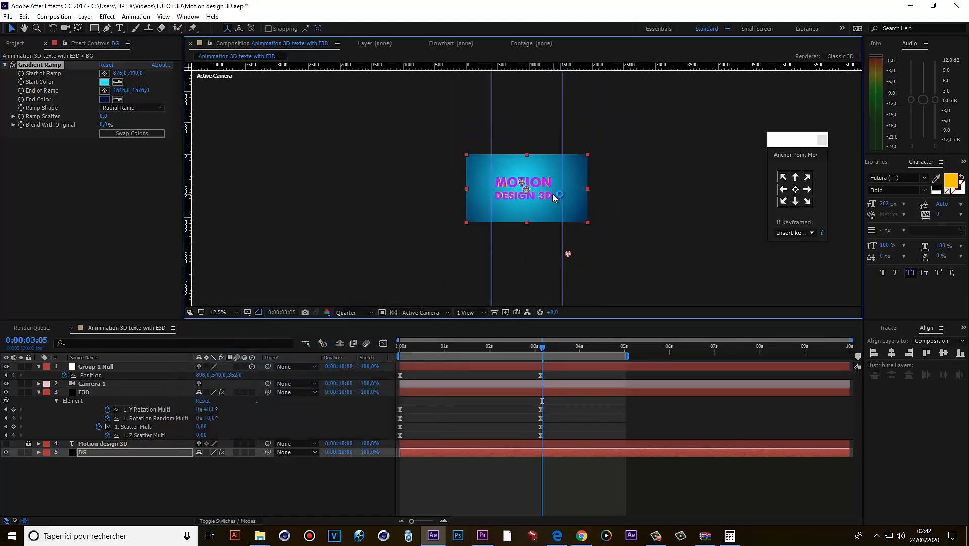
pyautogui.scroll(1, 554, 197)
pyautogui.hotkey('ctrl', 's')
# Preview the letter animation against the blue gradient background.
pyautogui.moveTo(434, 348)
pyautogui.mouseDown()
pyautogui.moveTo(483, 361)
pyautogui.moveTo(442, 350)
pyautogui.mouseUp()
pyautogui.press('space')
pyautogui.press('space')
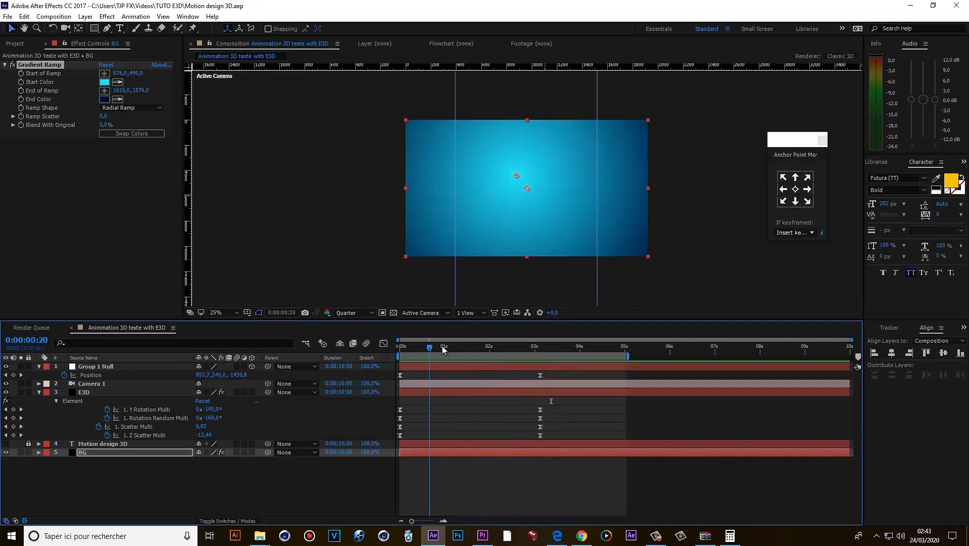
pyautogui.press('space')
pyautogui.press('space')
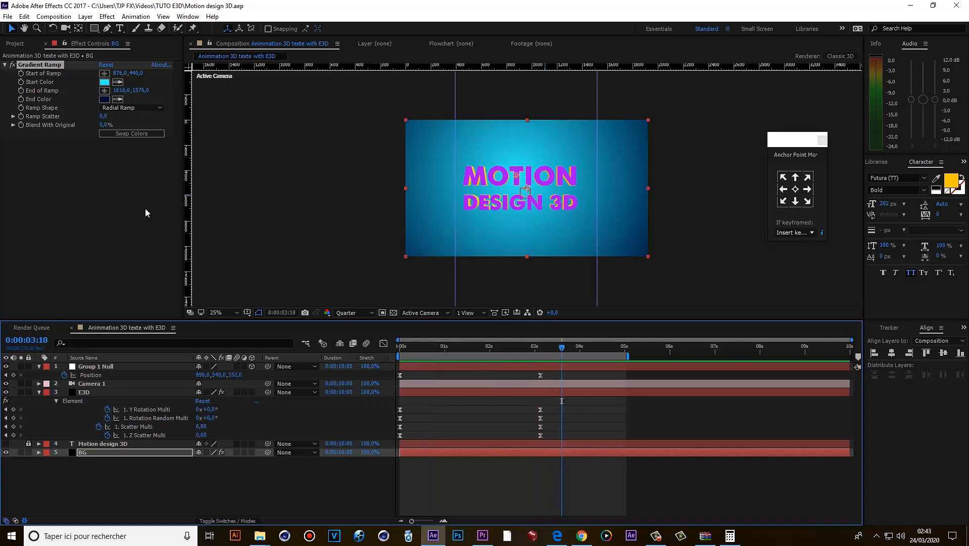
# Hide the purple Flat_Color bevel of the extrusion model in the E3D layer's Scene Setup and preview the animation.
pyautogui.click(100, 393)
pyautogui.click(63, 89)
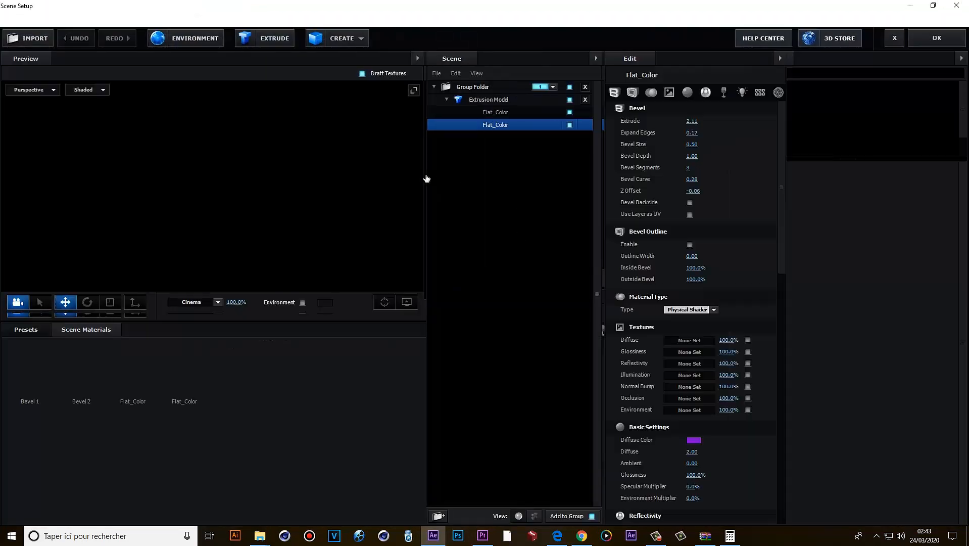
pyautogui.moveTo(358, 214); pyautogui.dragTo(333, 205)
pyautogui.click(570, 125)
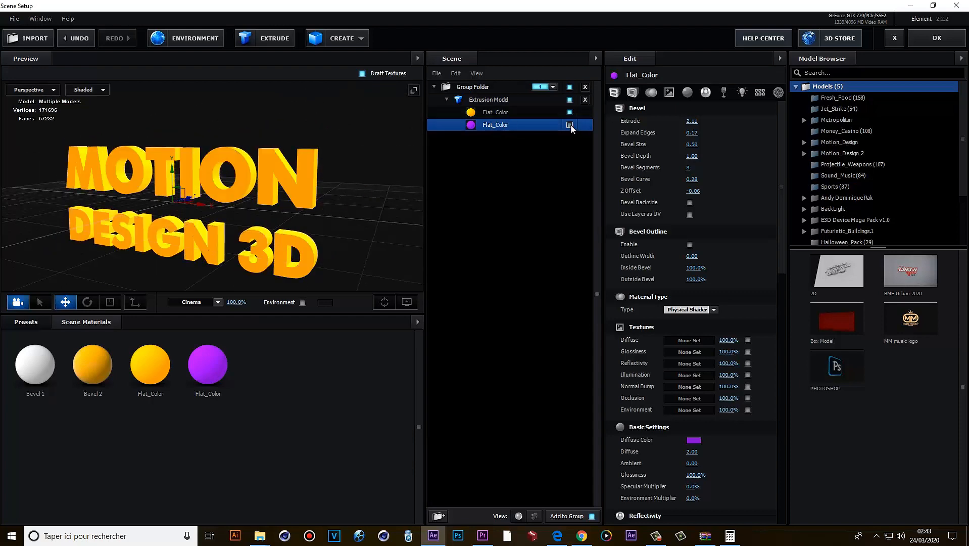
pyautogui.click(953, 42)
pyautogui.click(437, 348)
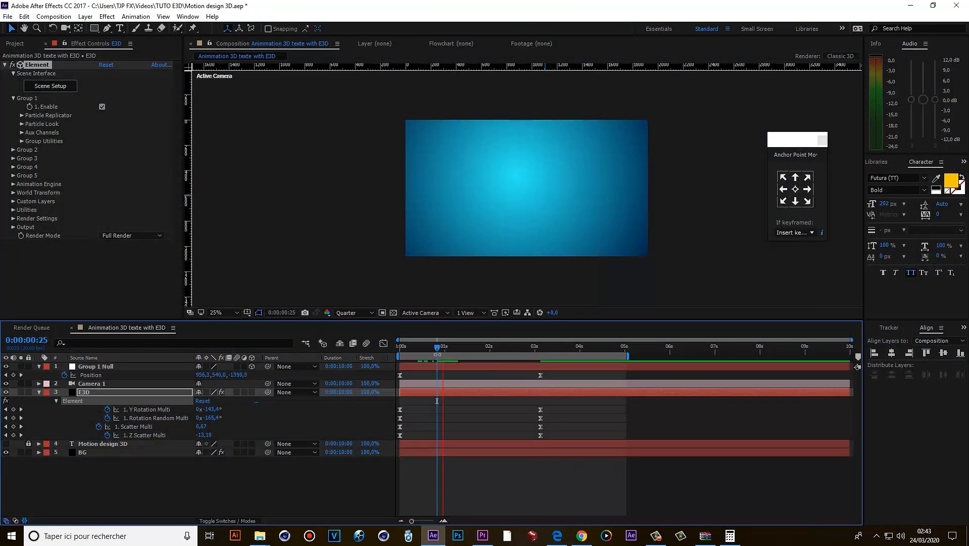
pyautogui.press('space')
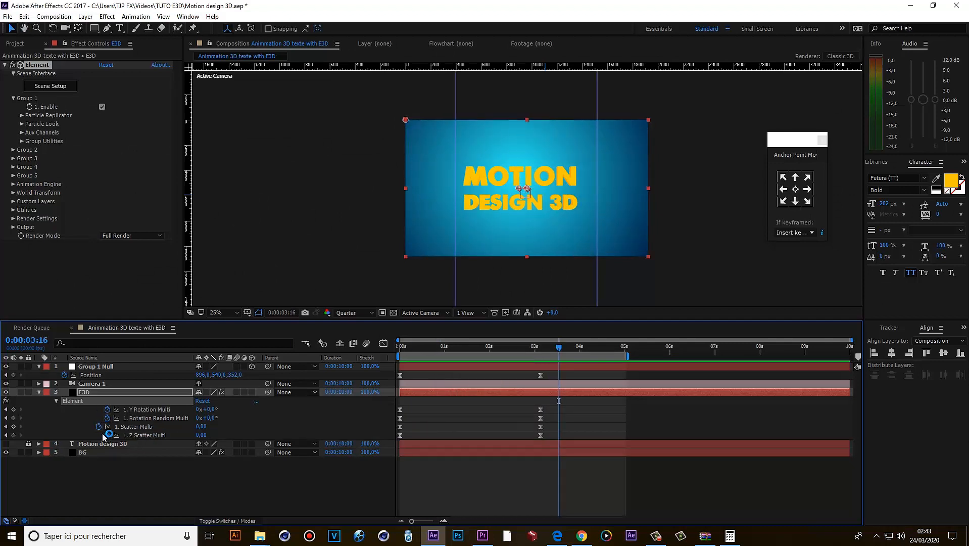
# Set the start colour of the BG layer's Gradient Ramp to a deep, saturated blue, leaving the dark navy end colour.
pyautogui.click(101, 451)
pyautogui.click(106, 84)
pyautogui.click(331, 330)
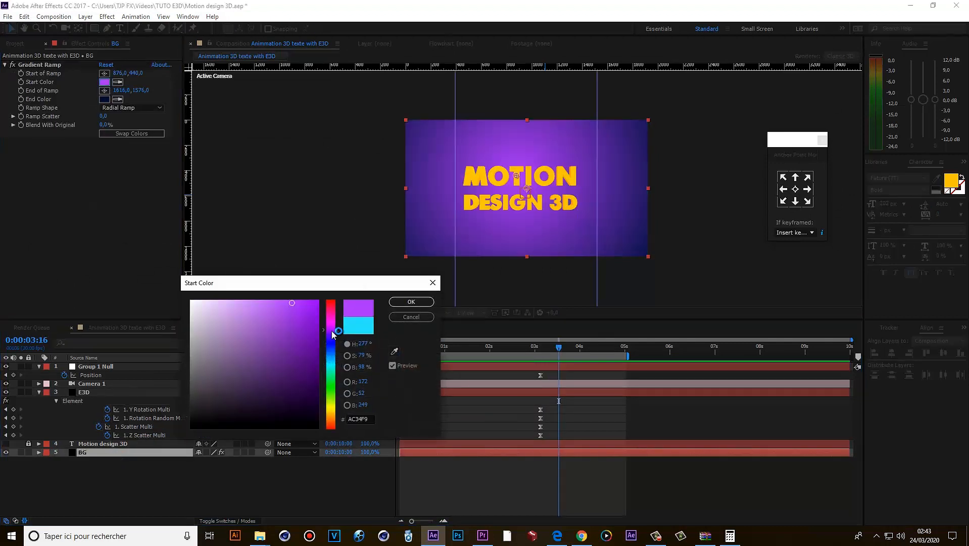
pyautogui.moveTo(334, 375); pyautogui.dragTo(331, 351)
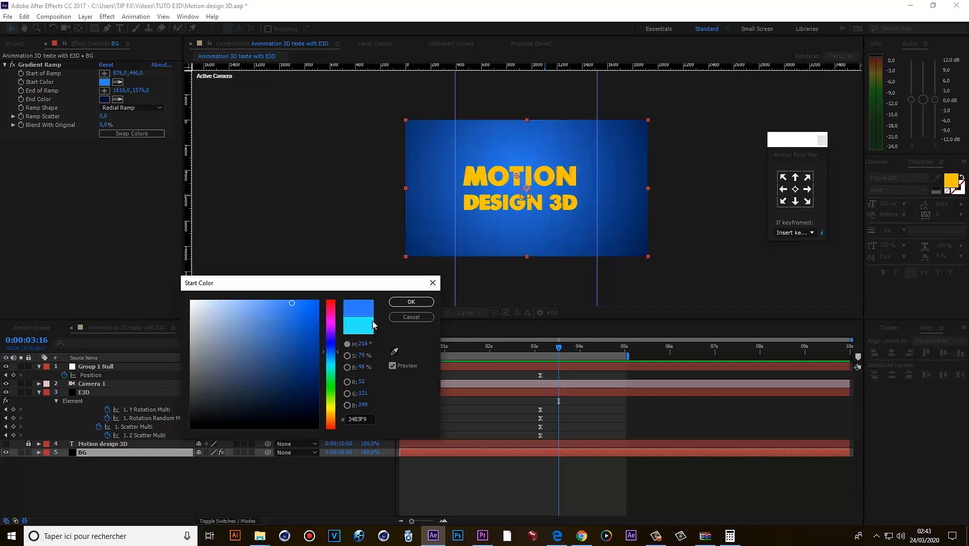
pyautogui.click(393, 300)
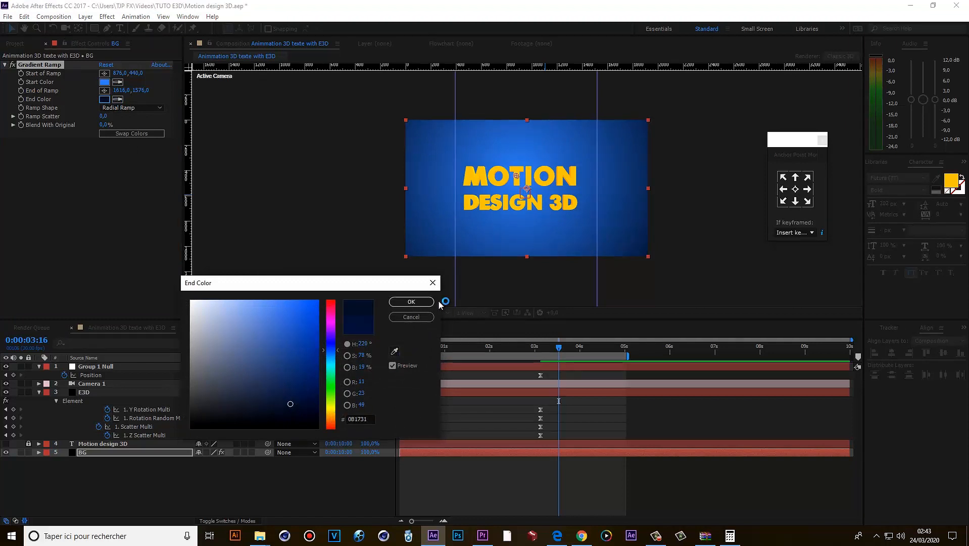
pyautogui.click(412, 302)
pyautogui.moveTo(433, 346); pyautogui.dragTo(508, 361)
pyautogui.click(105, 82)
pyautogui.click(331, 348)
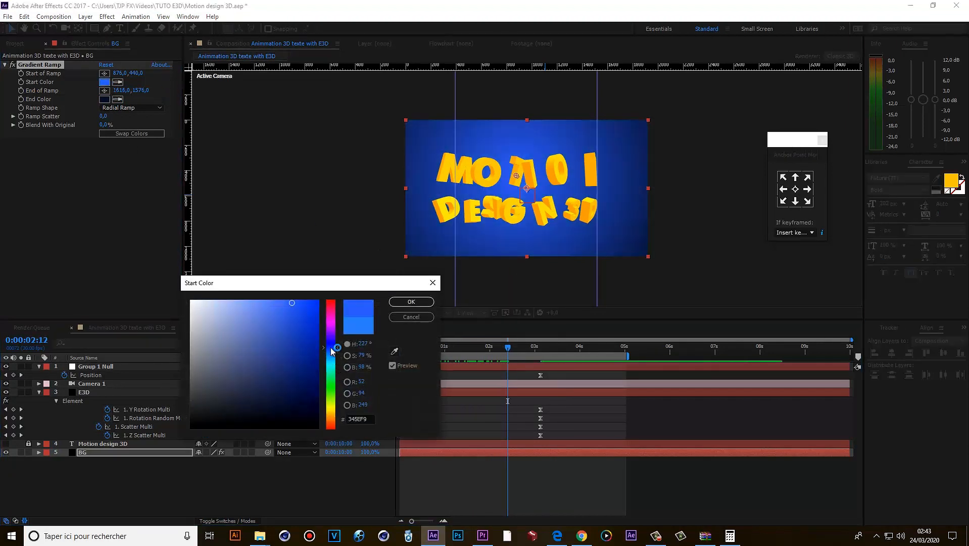
pyautogui.click(307, 324)
pyautogui.click(411, 301)
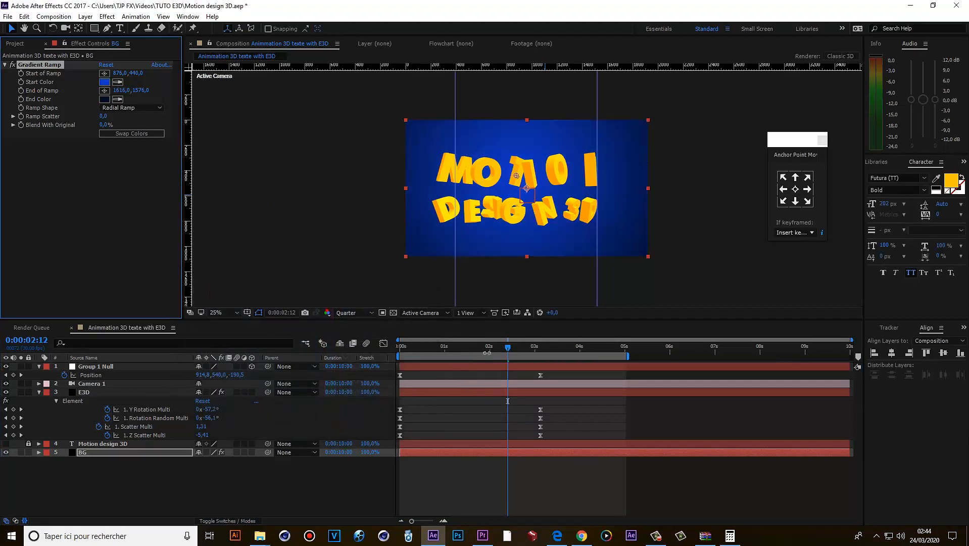
# Preview the letter animation against the deep blue background and save the project.
pyautogui.click(448, 408)
pyautogui.press('space')
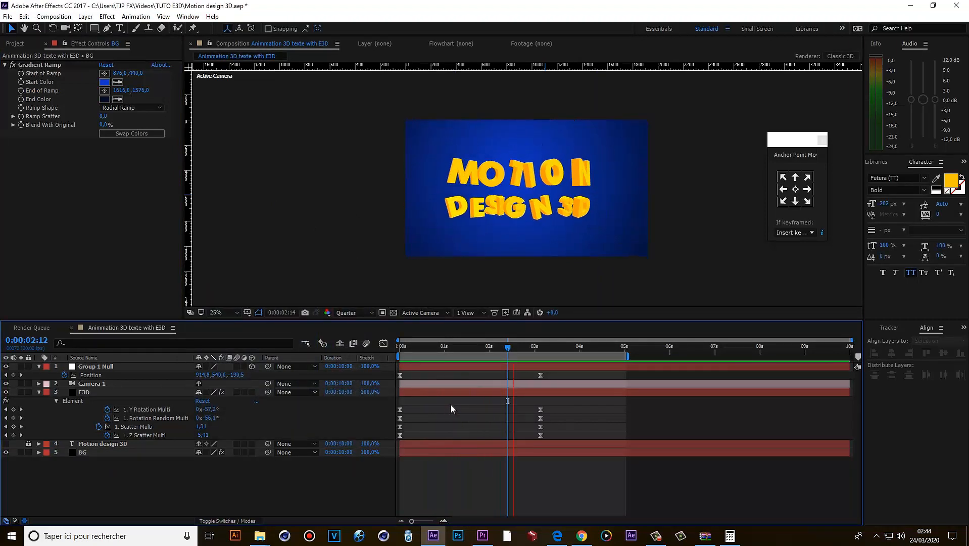
pyautogui.click(422, 348)
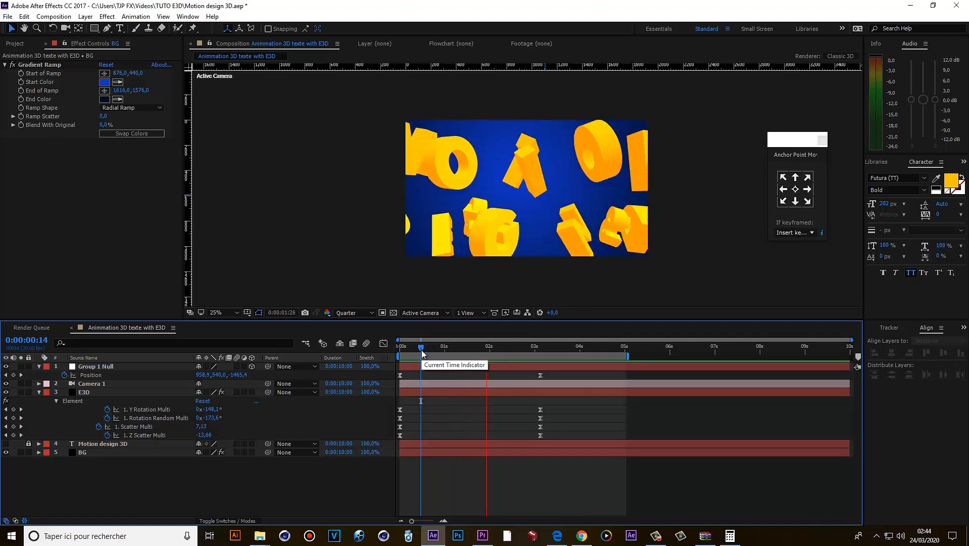
pyautogui.press('space')
pyautogui.click(423, 349)
pyautogui.press('space')
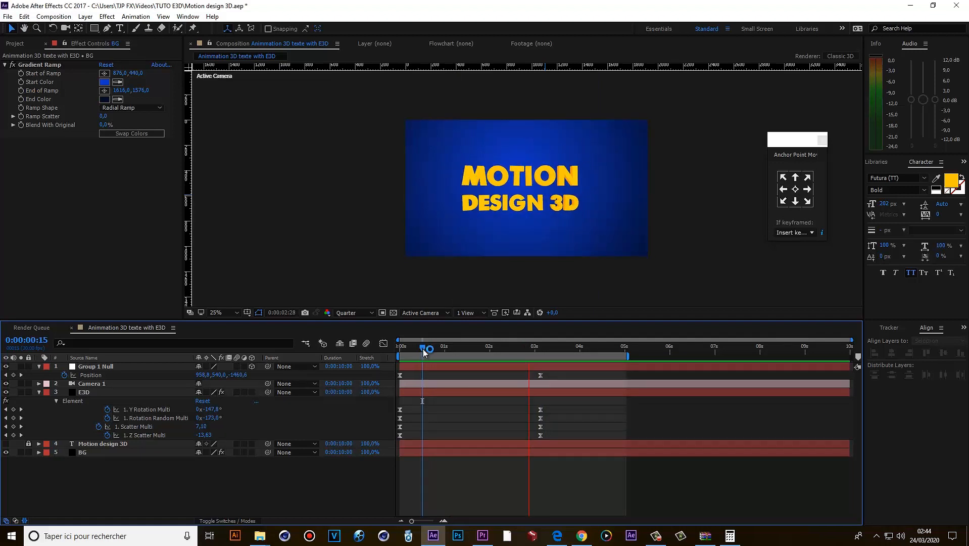
pyautogui.press('space')
pyautogui.hotkey('ctrl', 's')
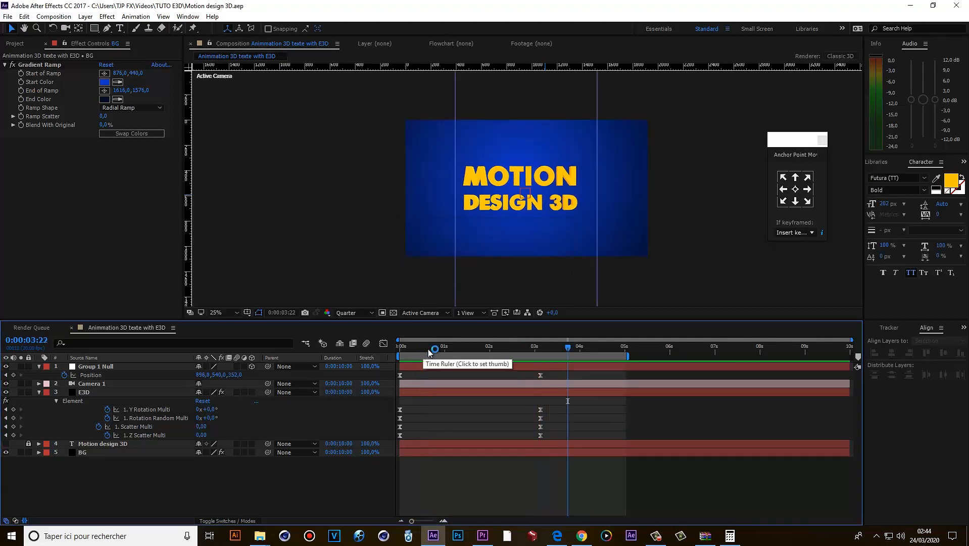
pyautogui.press('space')
pyautogui.press('space')
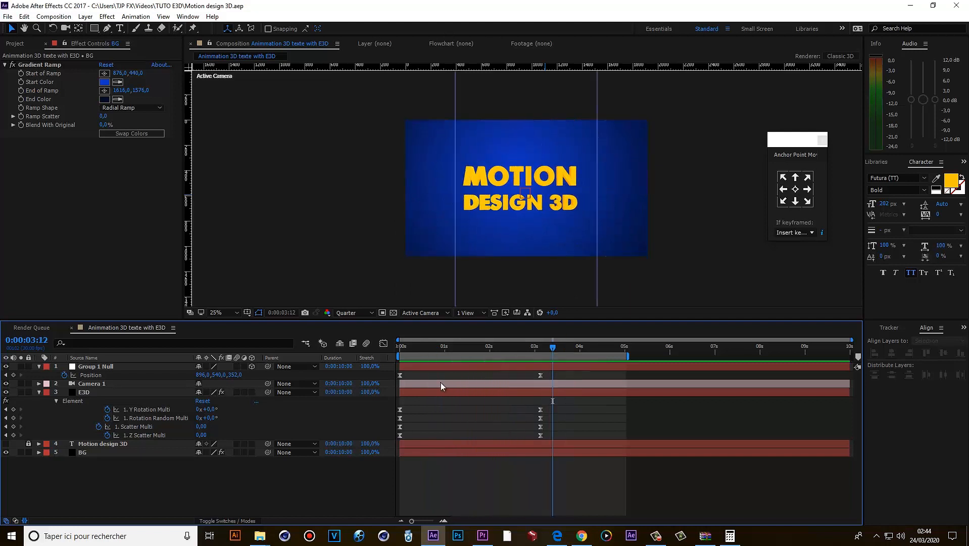
# Switch to the Left view at 0:00:02:24 and add a shadow-casting spot light with 20% intensity, 90° cone angle and Smooth falloff.
pyautogui.moveTo(450, 353); pyautogui.dragTo(525, 356)
pyautogui.click(432, 314)
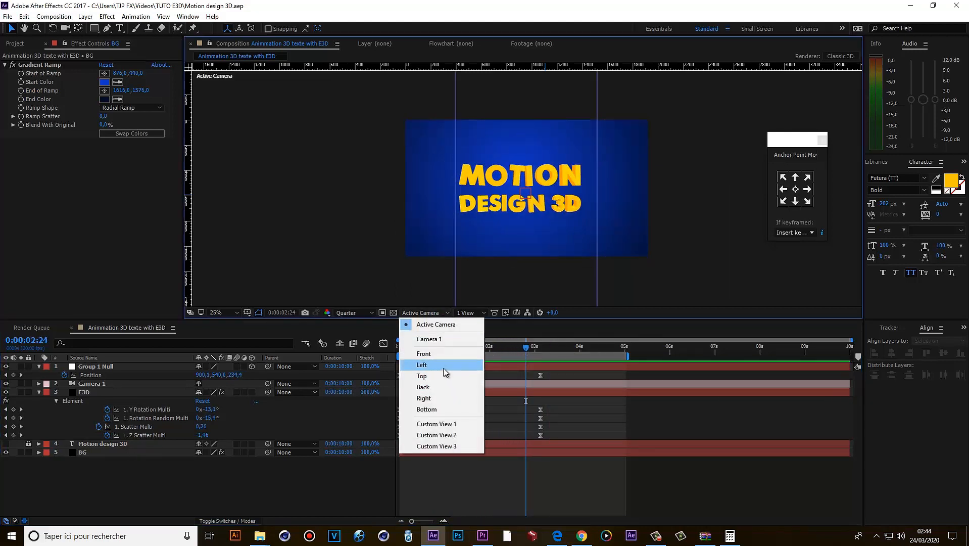
pyautogui.click(419, 361)
pyautogui.rightClick(134, 394)
pyautogui.moveTo(212, 400)
pyautogui.click(288, 437)
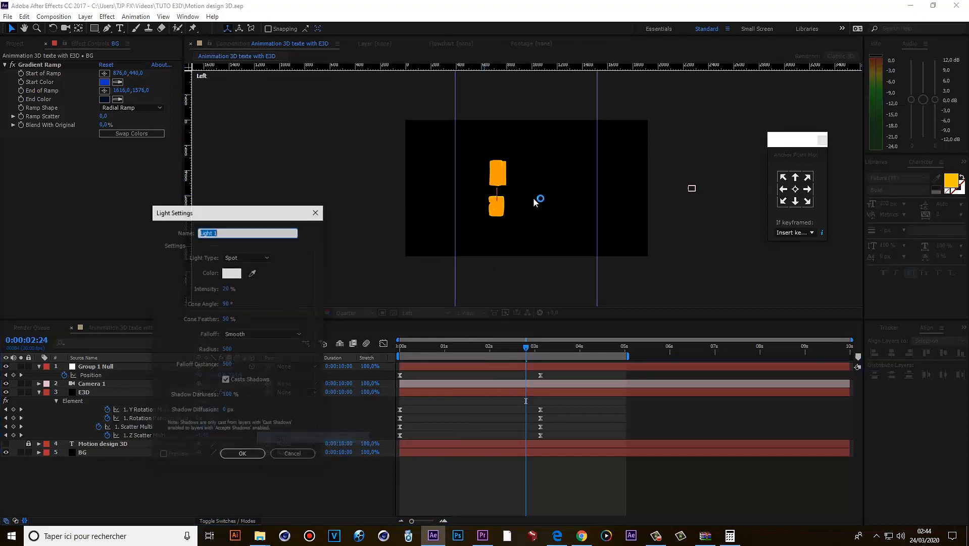
pyautogui.click(243, 454)
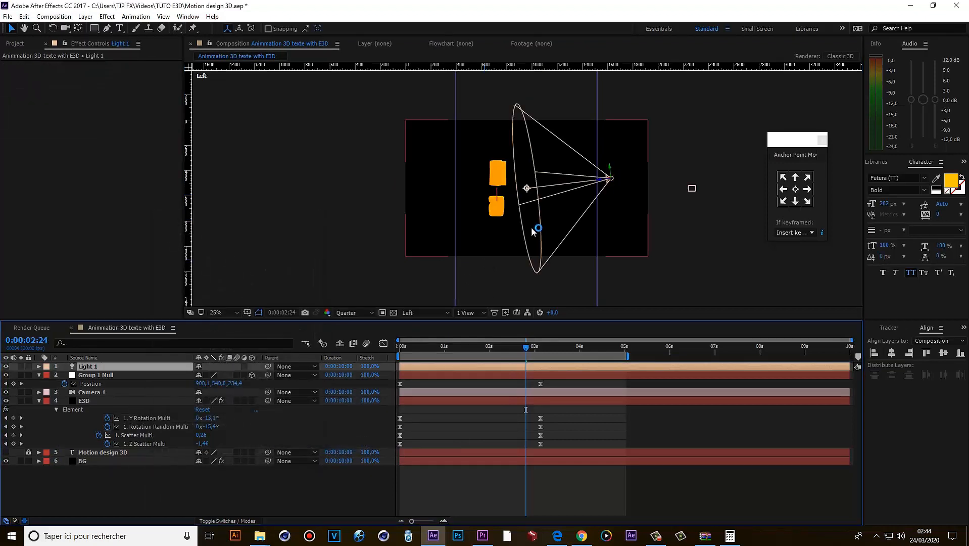
# Place the spot light above and to the left of the text in Custom View 1, aim it at the letters, and return to Active Camera.
pyautogui.click(433, 313)
pyautogui.click(419, 421)
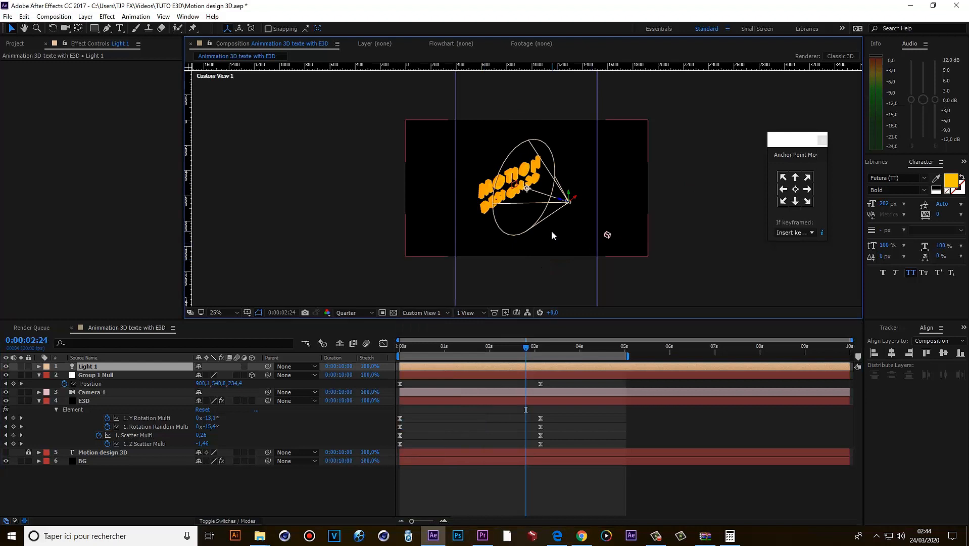
pyautogui.moveTo(575, 200); pyautogui.dragTo(613, 210)
pyautogui.press('c')
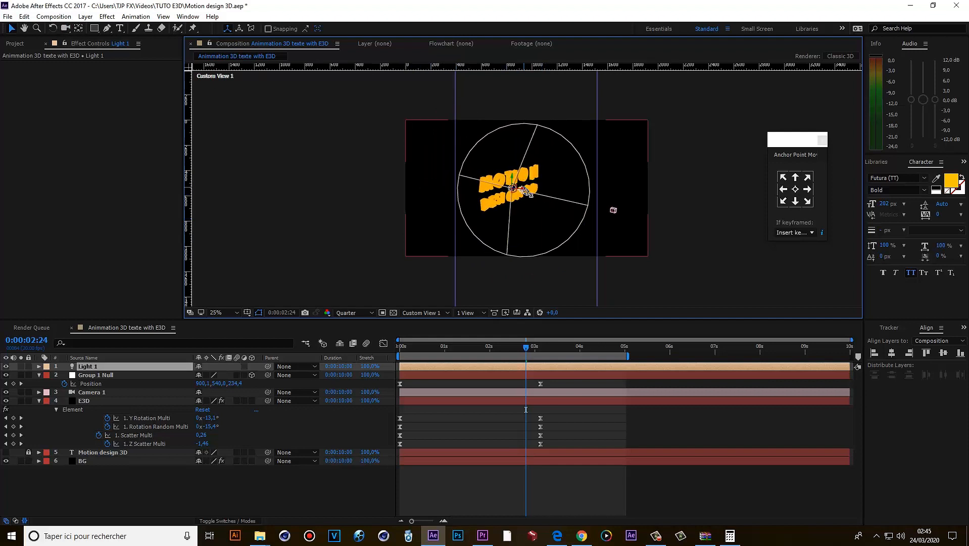
pyautogui.moveTo(531, 195)
pyautogui.mouseDown()
pyautogui.moveTo(454, 186)
pyautogui.moveTo(460, 158)
pyautogui.moveTo(471, 156)
pyautogui.moveTo(501, 186)
pyautogui.moveTo(541, 190)
pyautogui.moveTo(520, 185)
pyautogui.mouseUp()
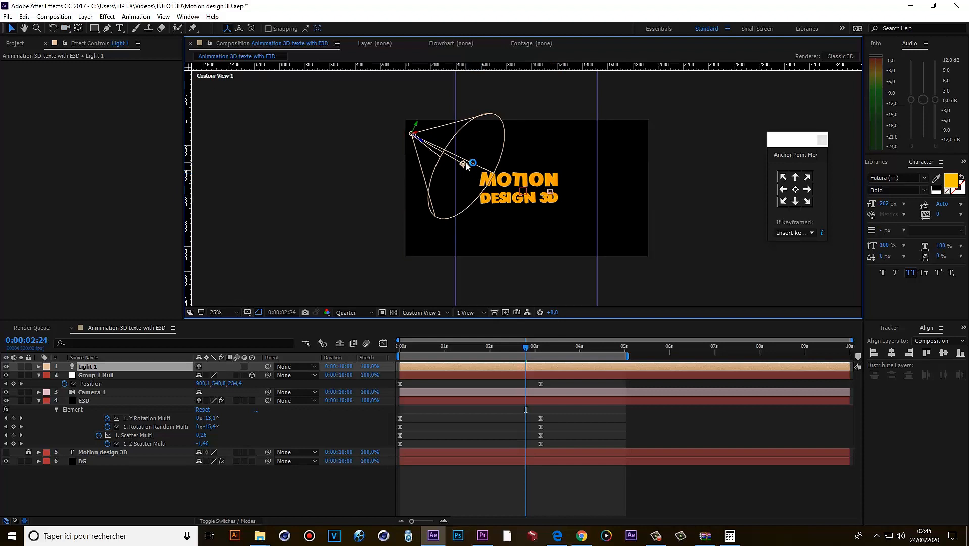
pyautogui.moveTo(466, 167); pyautogui.dragTo(491, 179)
pyautogui.click(423, 312)
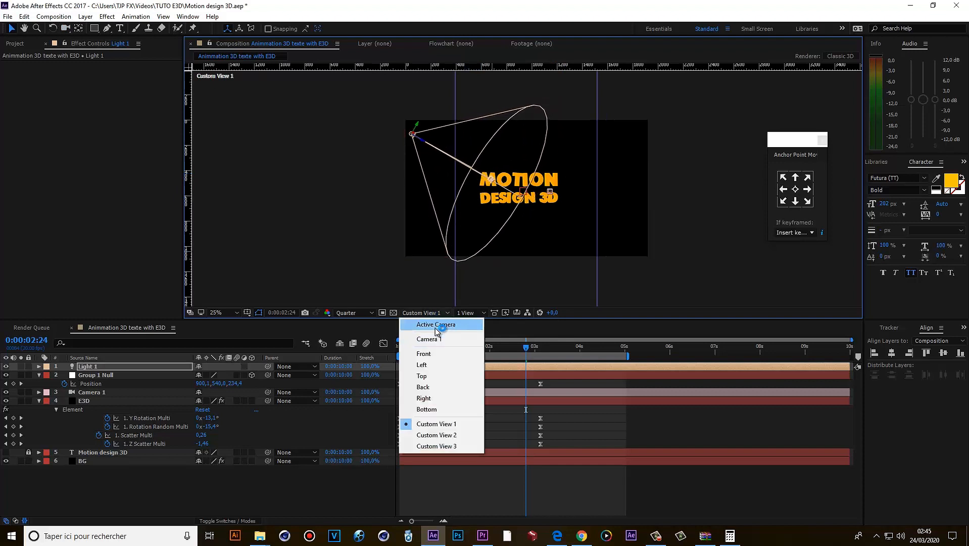
pyautogui.click(437, 325)
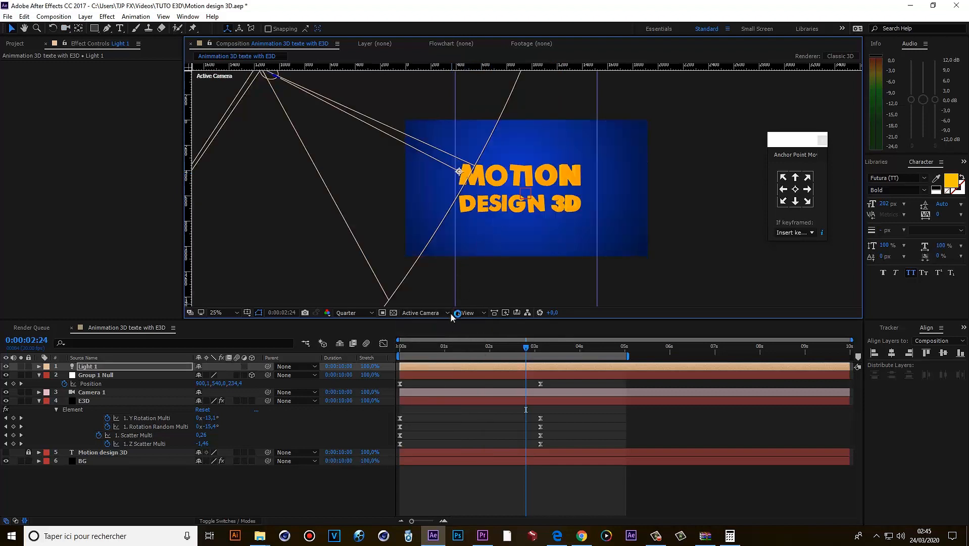
# Set the spot light's intensity to 50% and check its light settings.
pyautogui.click(100, 370)
pyautogui.write('t')
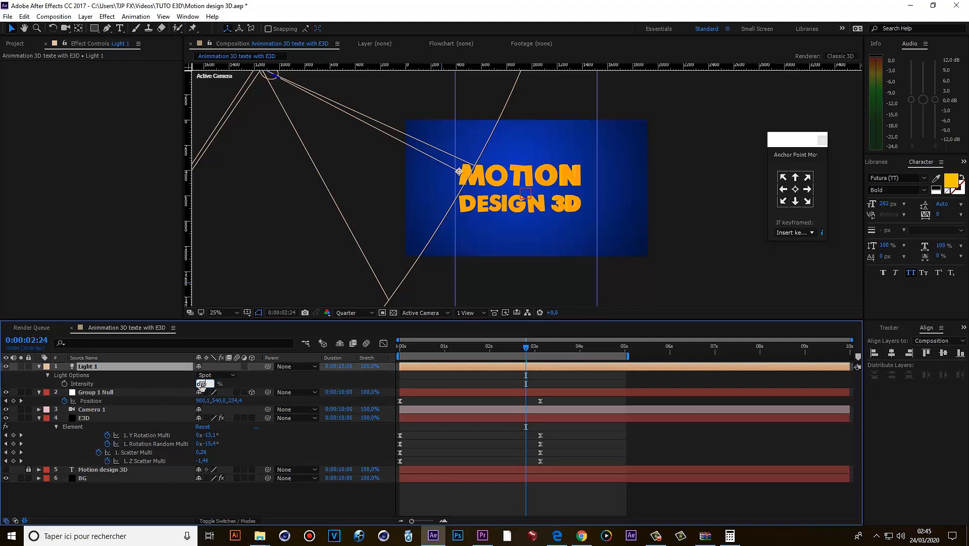
pyautogui.write('50')
pyautogui.press('Return')
pyautogui.scroll(2, 499, 178)
pyautogui.doubleClick(37, 365)
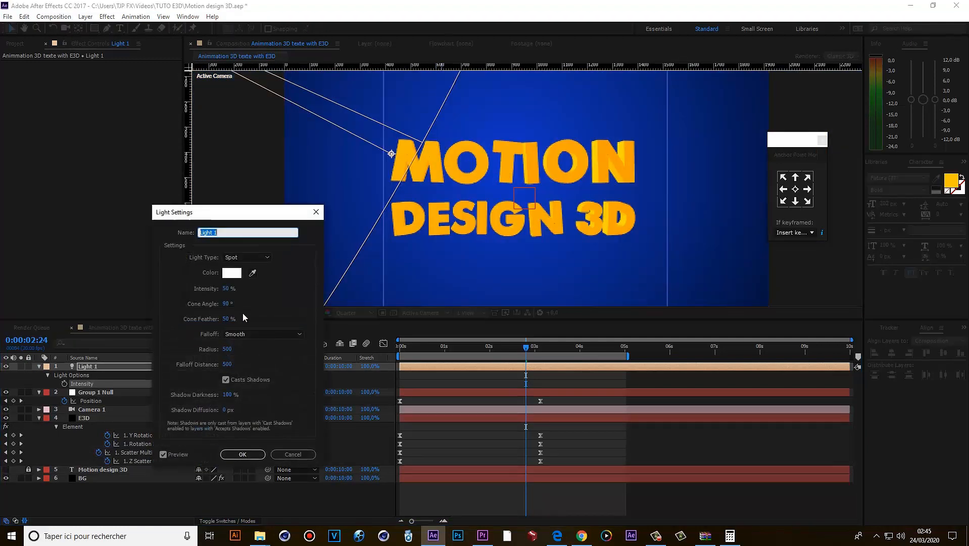
pyautogui.click(292, 454)
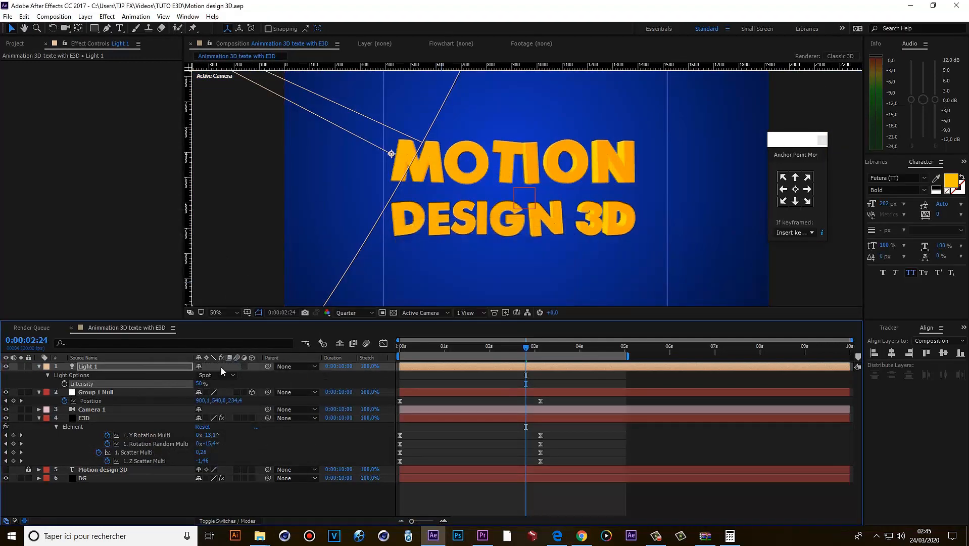
# Enable shadows in the E3D layer's Element render settings and set the shadow mode to Ray-Traced.
pyautogui.click(84, 417)
pyautogui.click(13, 219)
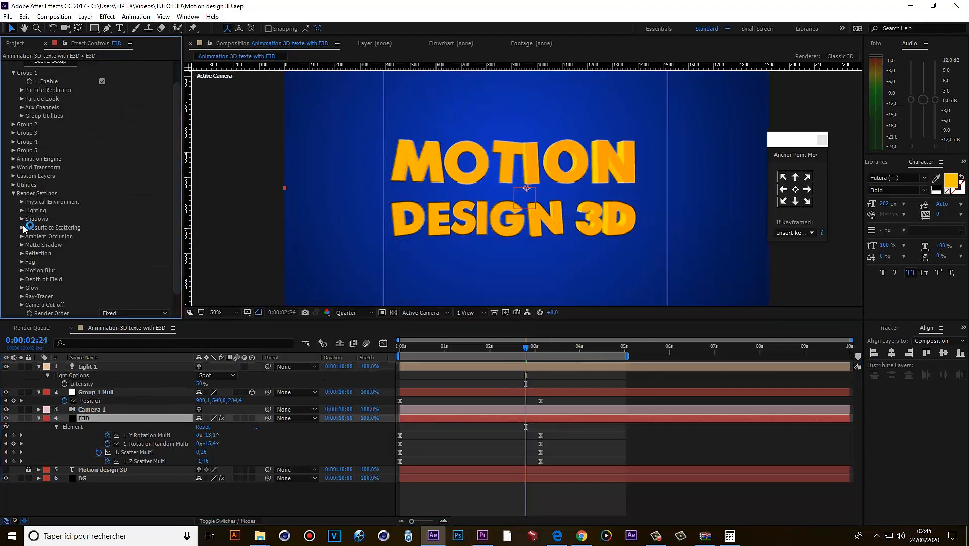
pyautogui.click(103, 228)
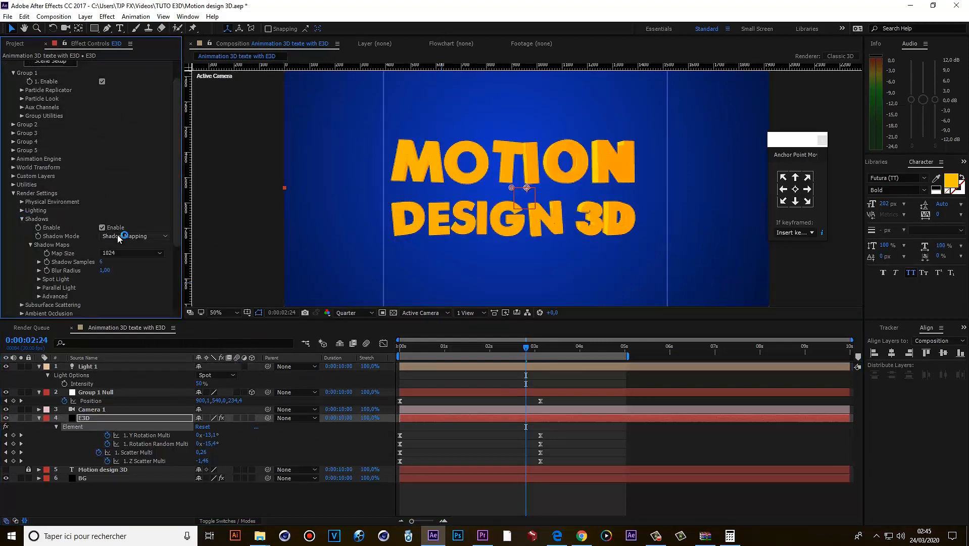
pyautogui.click(118, 236)
pyautogui.click(129, 261)
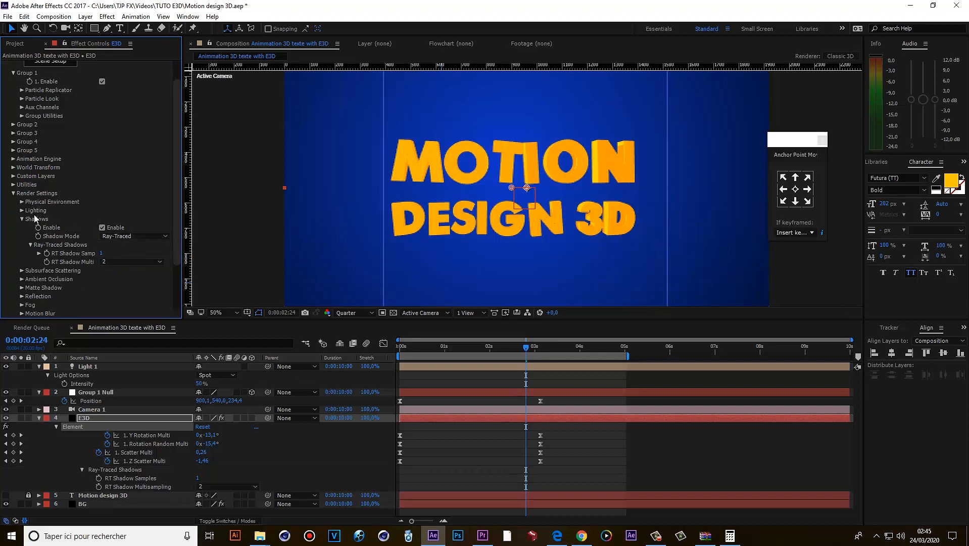
pyautogui.click(23, 219)
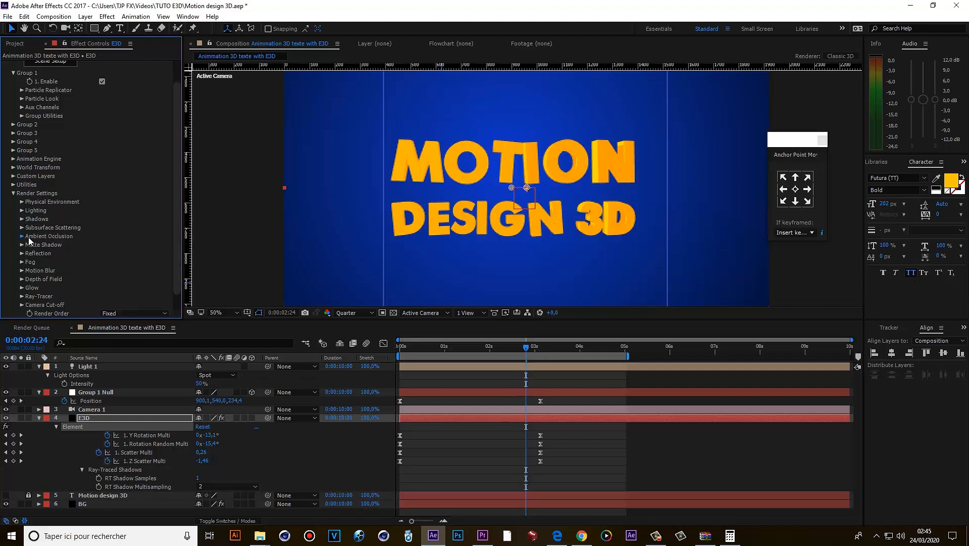
# Enable SSAO ambient occlusion in the Element render settings and check the letters around 0:00:03:06.
pyautogui.click(22, 236)
pyautogui.scroll(-2, 75, 218)
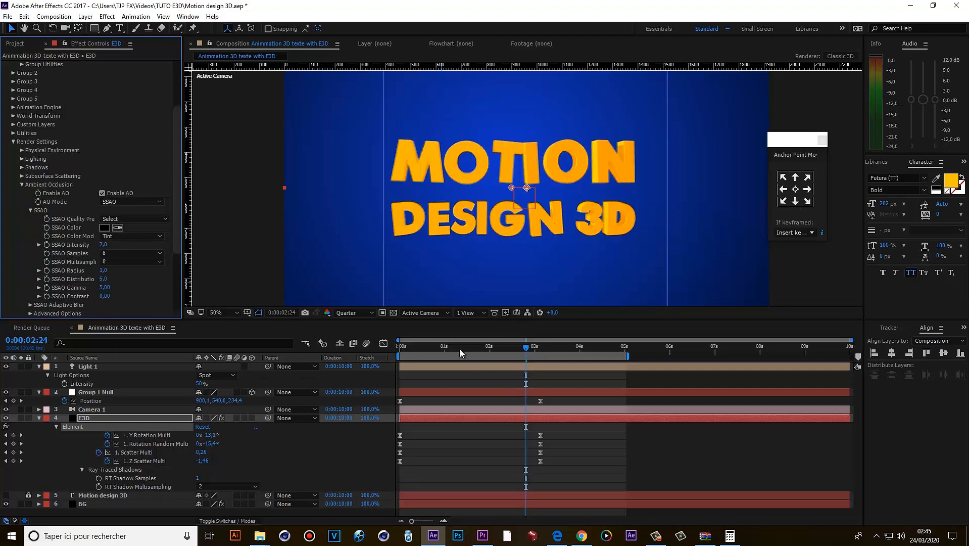
pyautogui.moveTo(460, 352); pyautogui.dragTo(544, 354)
pyautogui.click(102, 194)
# Move the background ramp's start point to 560, 348 and its end point to 2016, 1456, and scrub through the animation.
pyautogui.press(',')
pyautogui.click(82, 504)
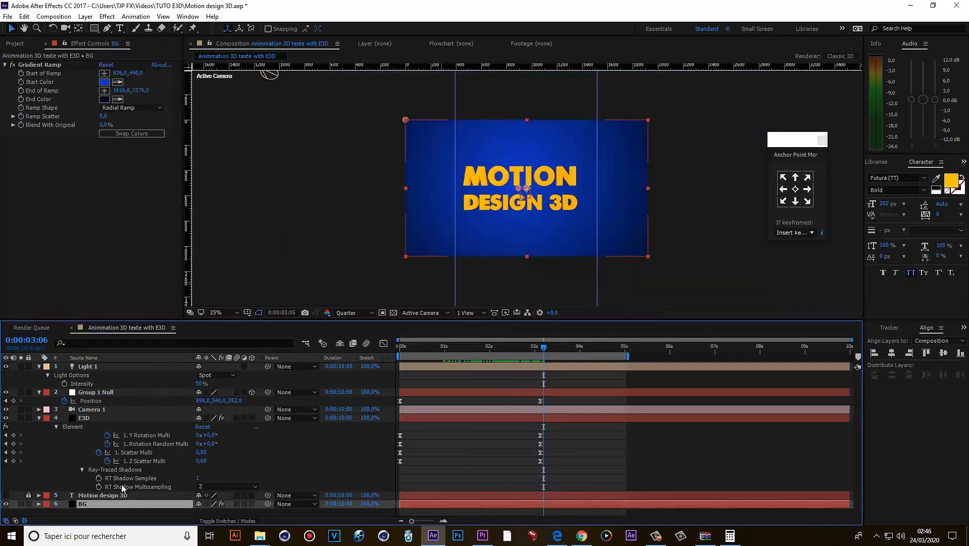
pyautogui.click(32, 63)
pyautogui.moveTo(515, 176); pyautogui.dragTo(476, 164)
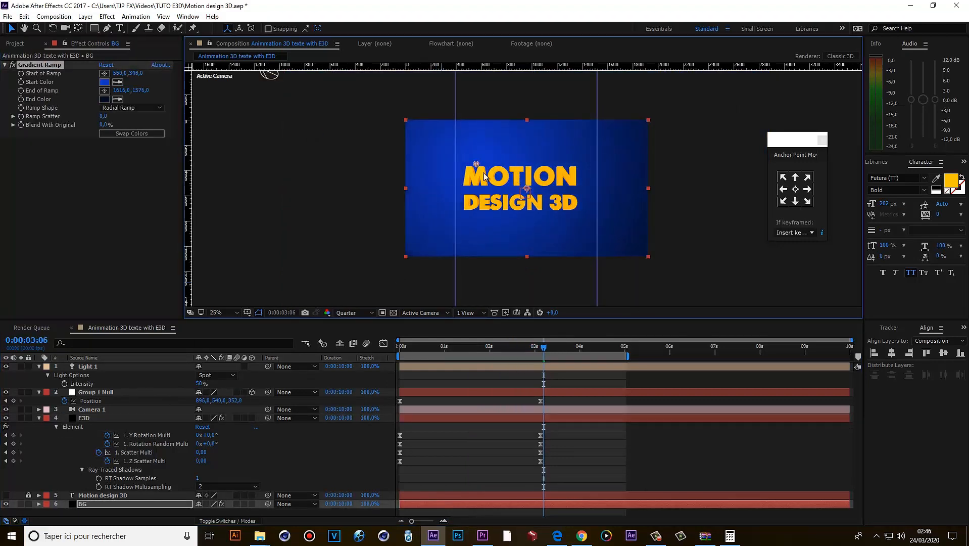
pyautogui.press(',')
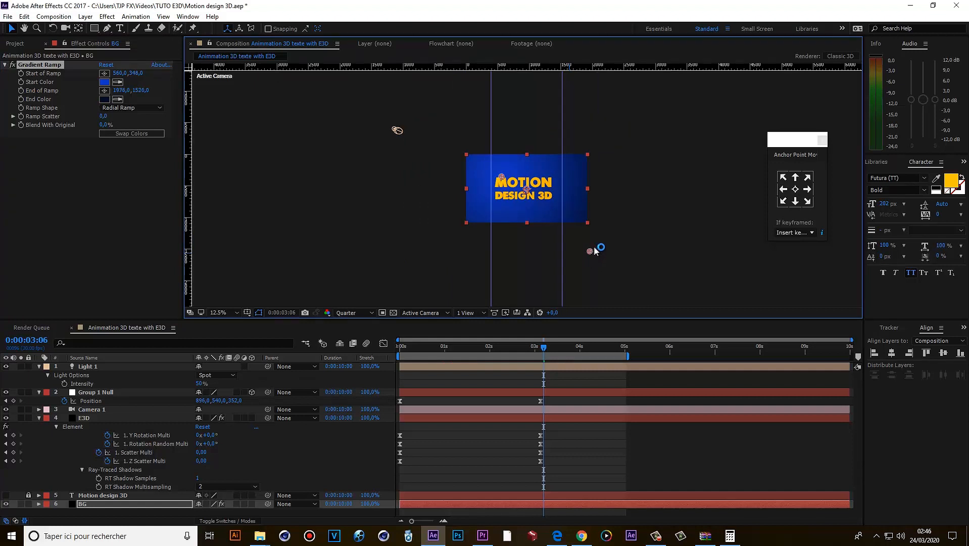
pyautogui.moveTo(595, 247); pyautogui.dragTo(598, 243)
pyautogui.press('.')
pyautogui.press('.')
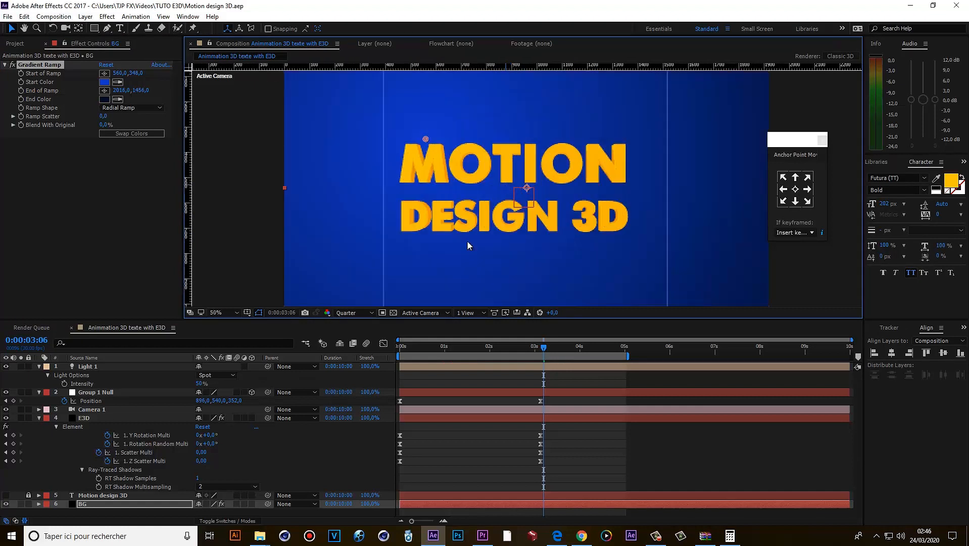
pyautogui.click(421, 353)
pyautogui.moveTo(433, 353); pyautogui.dragTo(519, 353)
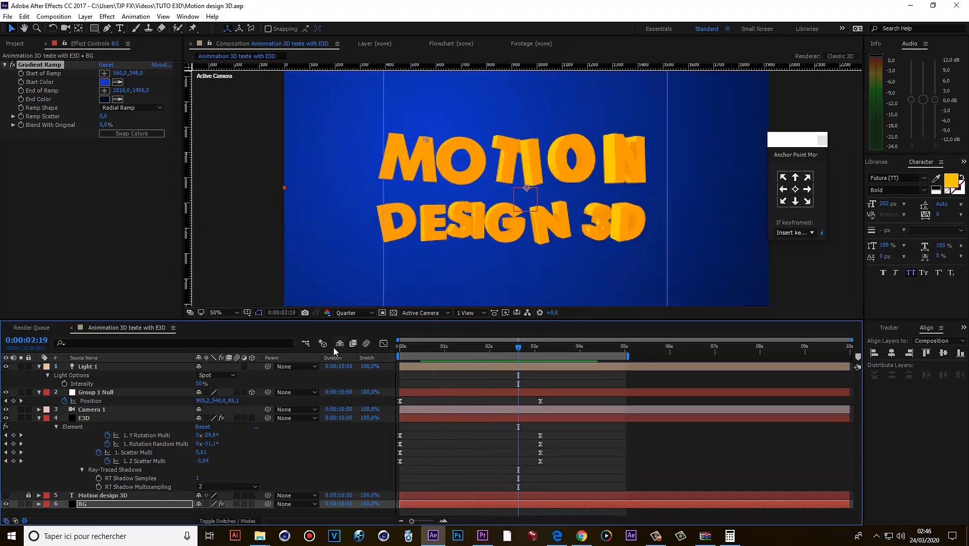
# Set the E3D layer's added lighting to Cinema and preview the animation from 0:00:01:00.
pyautogui.click(94, 417)
pyautogui.scroll(-3, 17, 266)
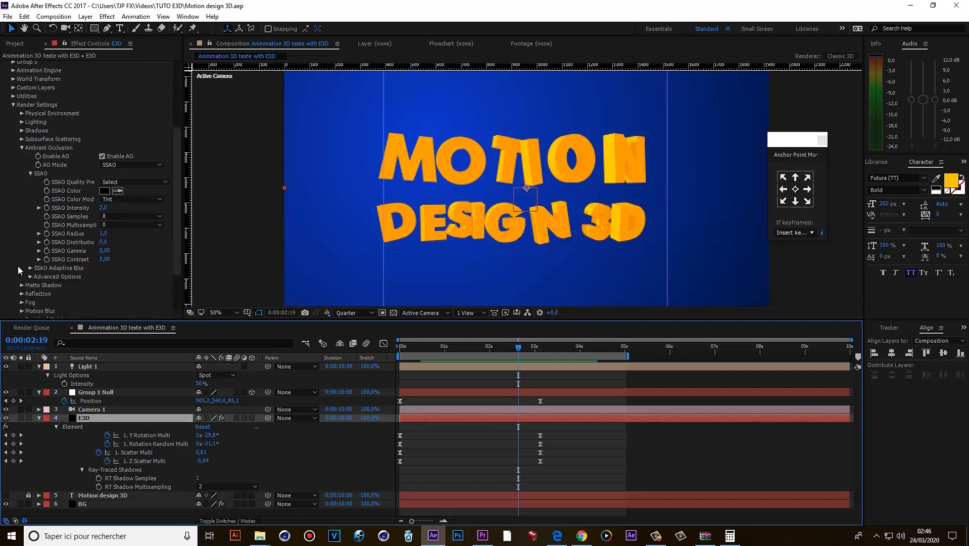
pyautogui.click(22, 167)
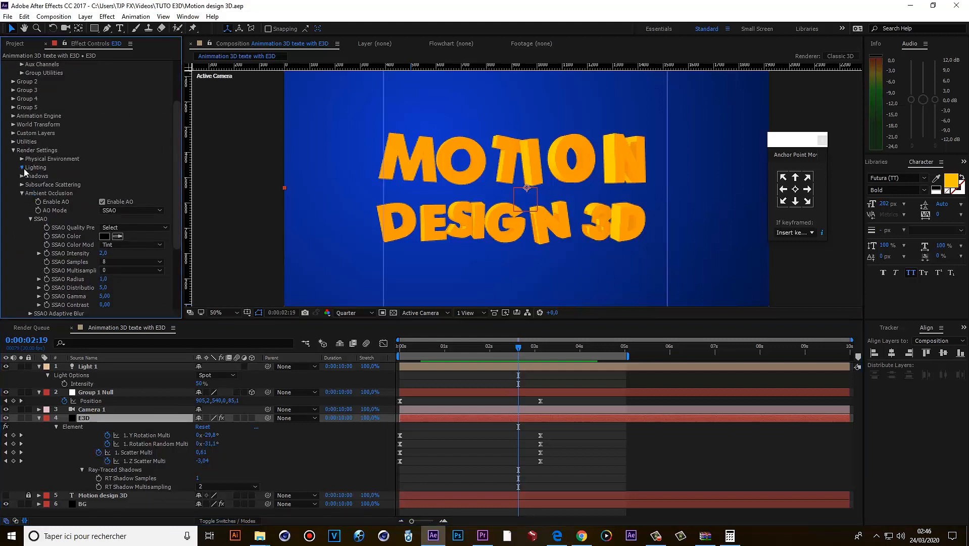
pyautogui.click(131, 193)
pyautogui.click(122, 316)
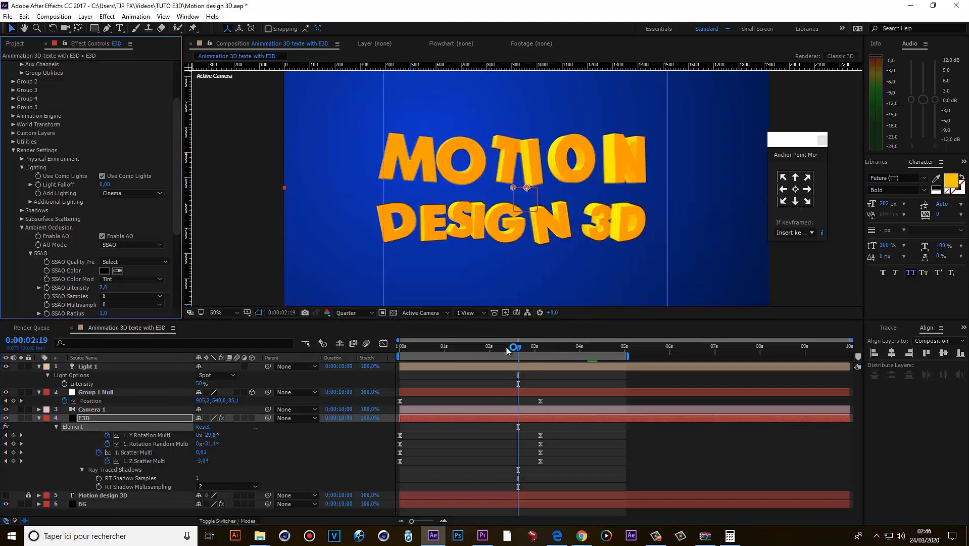
pyautogui.moveTo(508, 350); pyautogui.dragTo(444, 350)
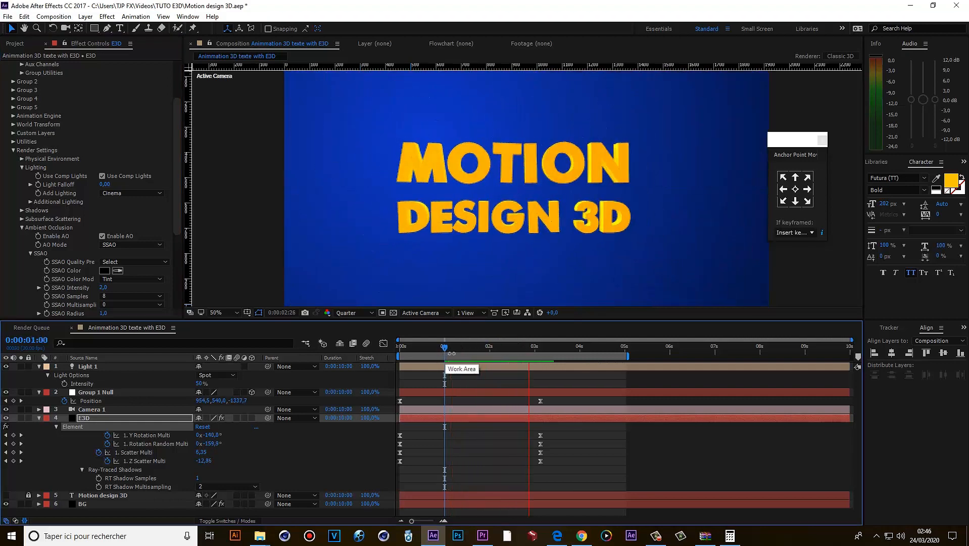
# Preview the letters' assembly from 0:00:01:02 and replay the whole composition at a smaller zoom.
pyautogui.click(448, 348)
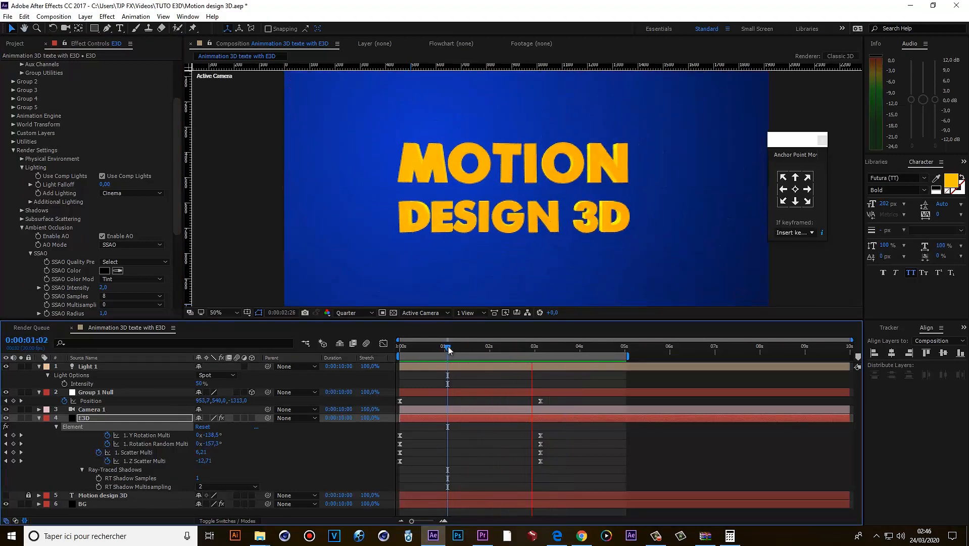
pyautogui.press('space')
pyautogui.scroll(-1, 467, 219)
pyautogui.click(589, 380)
pyautogui.press('space')
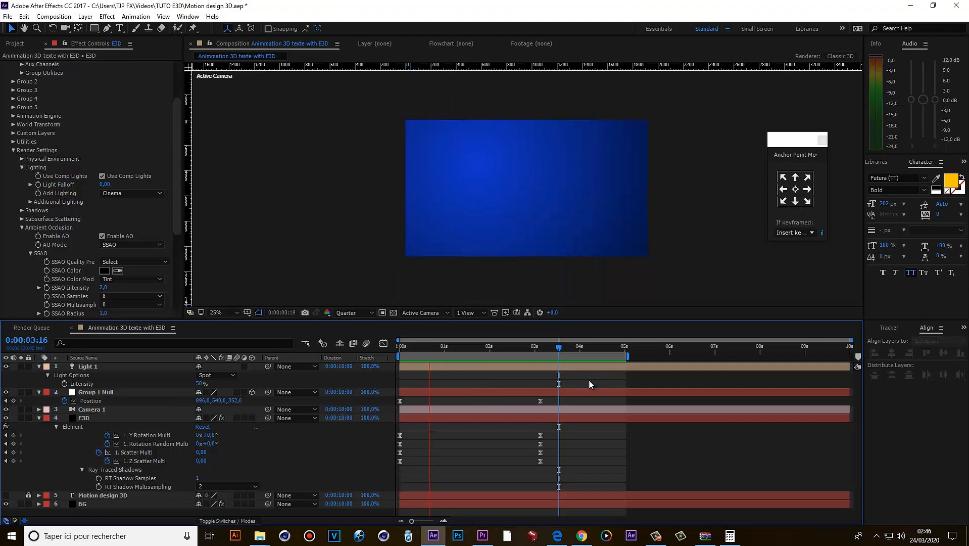
pyautogui.press('space')
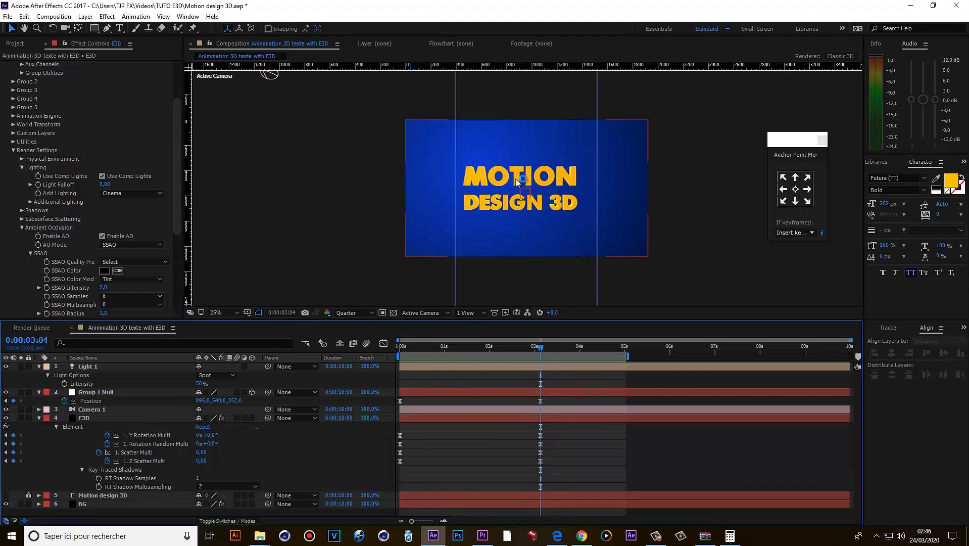
# Set the E3D layer's ambient occlusion mode to Ray-Traced, checking the letters at 0:00:01:14 and previewing with the layer properties collapsed.
pyautogui.click(467, 348)
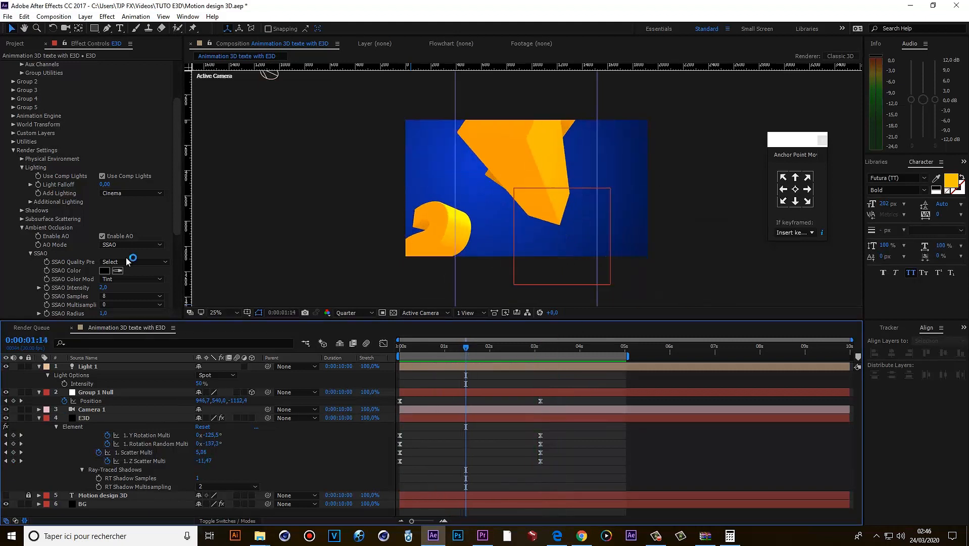
pyautogui.click(132, 245)
pyautogui.click(121, 263)
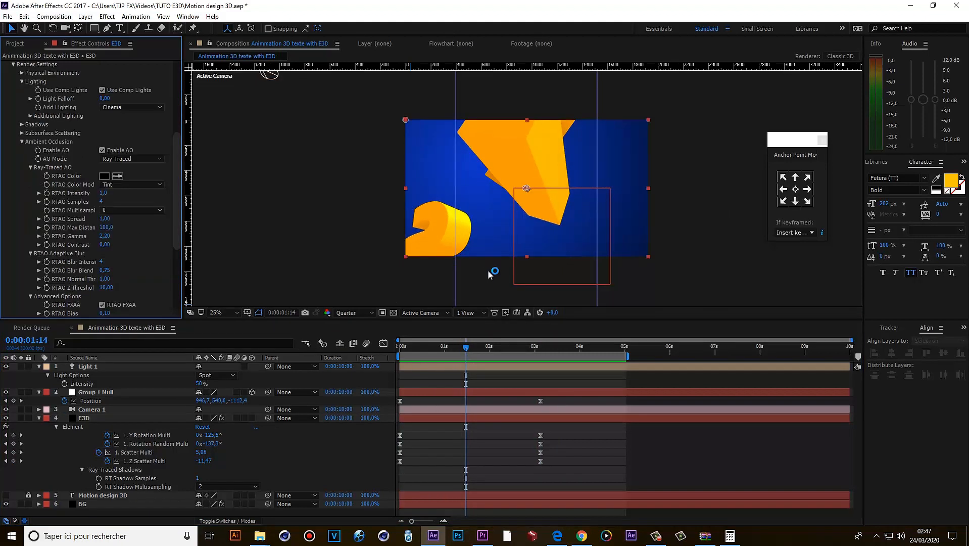
pyautogui.click(486, 416)
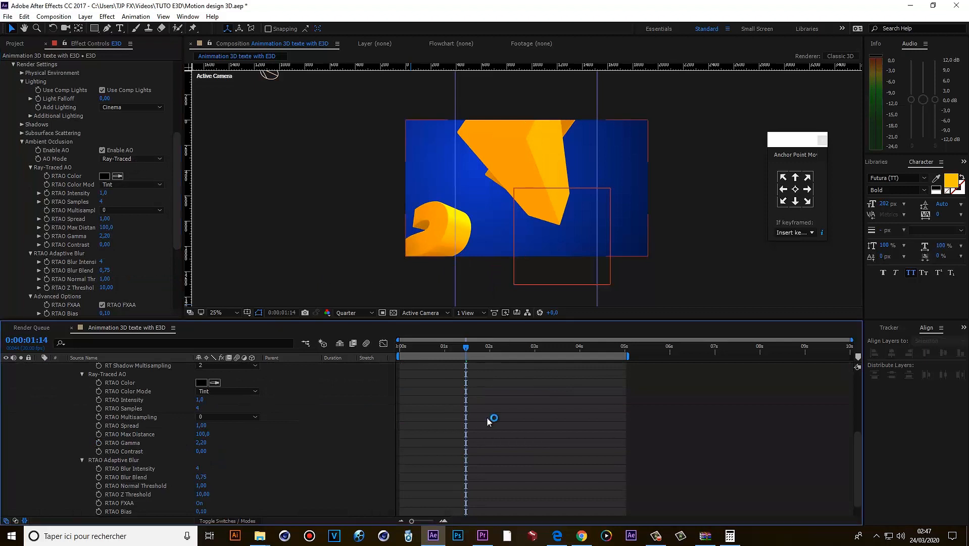
pyautogui.press('u')
pyautogui.press('space')
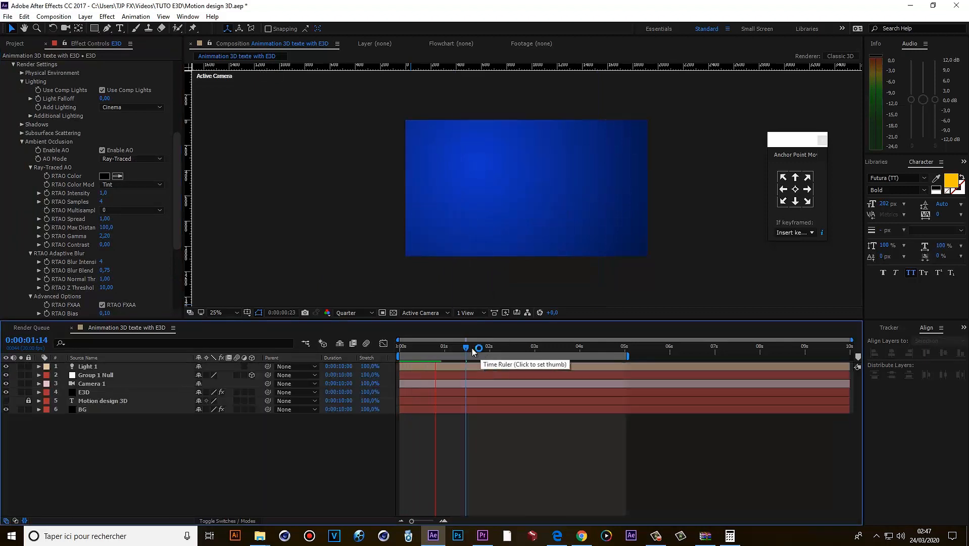
# Replay the animation from around 0:00:00:18 and extend the end of the work area to just past six seconds.
pyautogui.click(427, 347)
pyautogui.press('space')
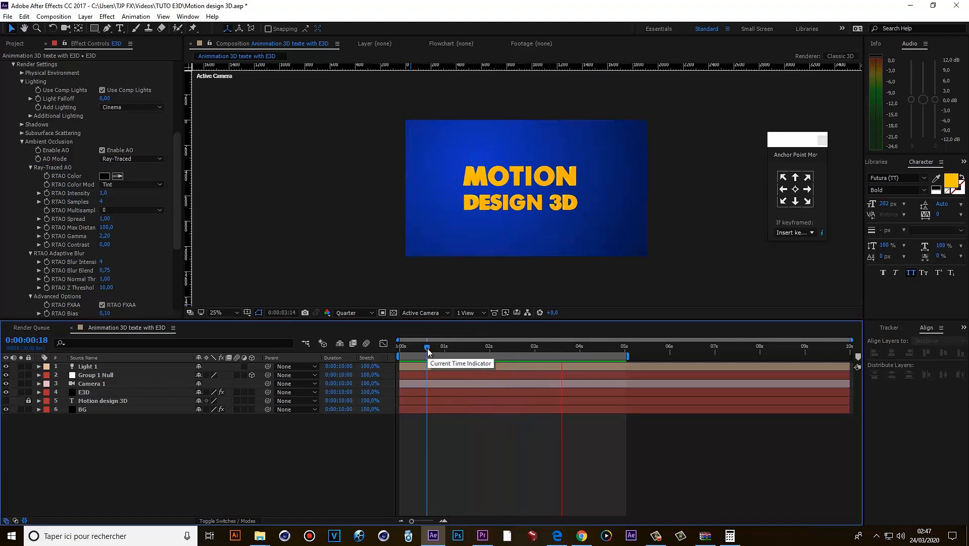
pyautogui.click(439, 347)
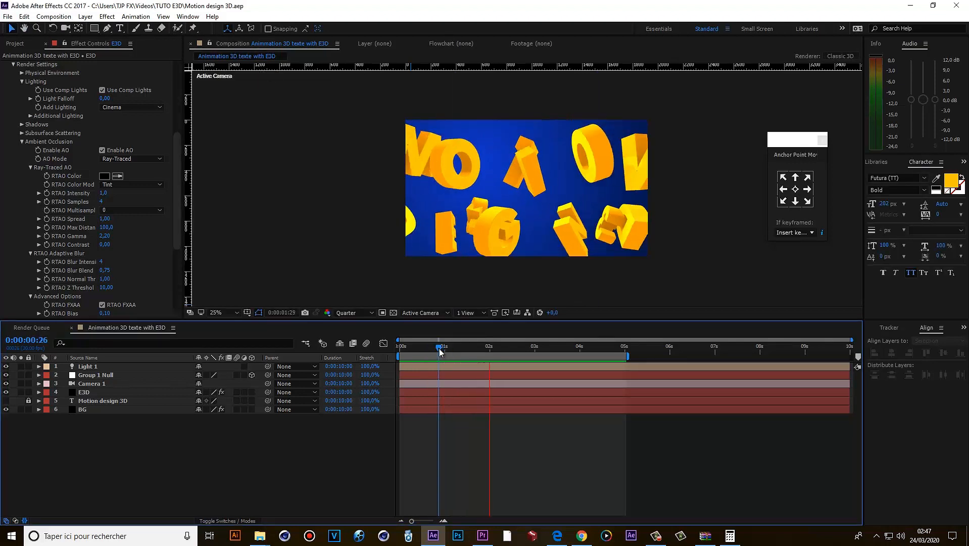
pyautogui.moveTo(628, 356); pyautogui.dragTo(679, 357)
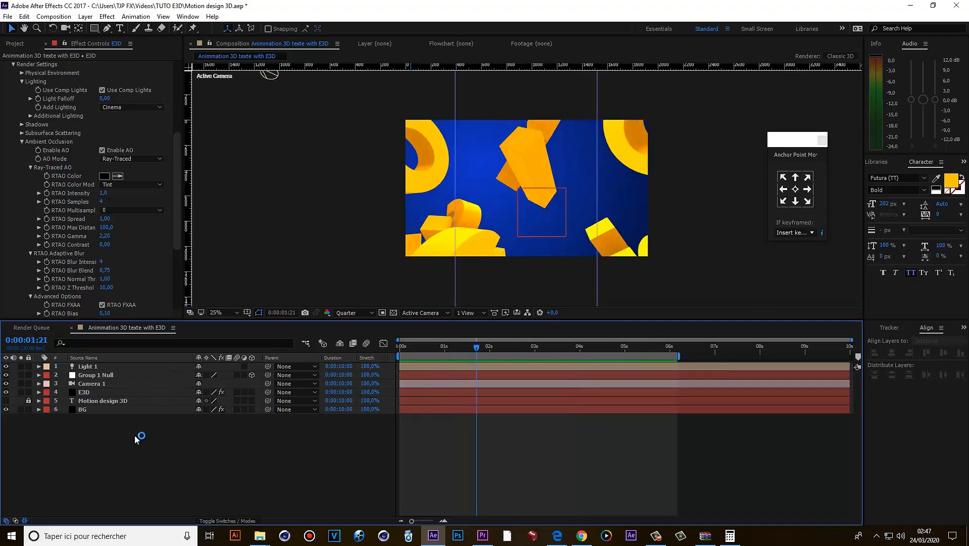
# Start keyframing Group 1 Null's Z Rotation with a 0° keyframe placed around 0:00:03:19.
pyautogui.click(108, 376)
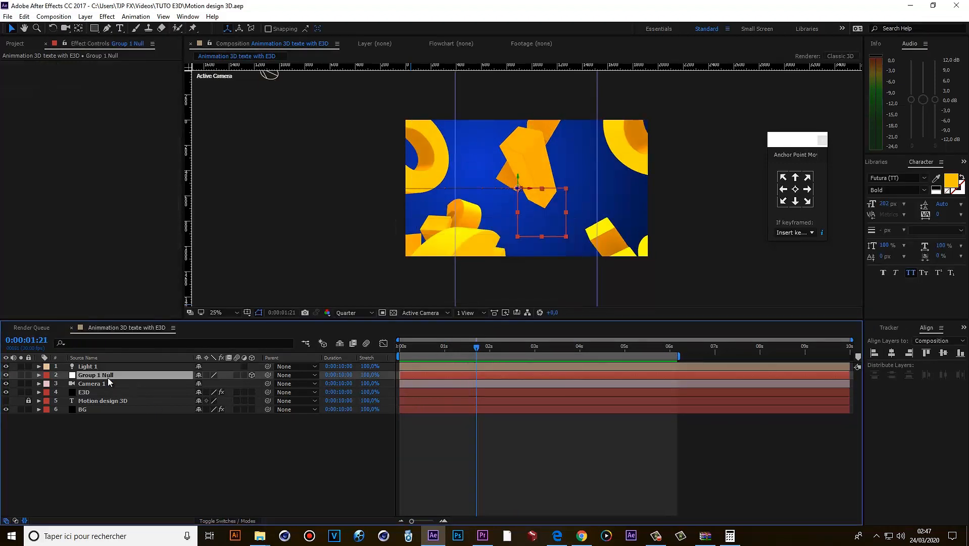
pyautogui.press('r')
pyautogui.moveTo(212, 402); pyautogui.dragTo(204, 408)
pyautogui.hotkey('ctrl', 'z')
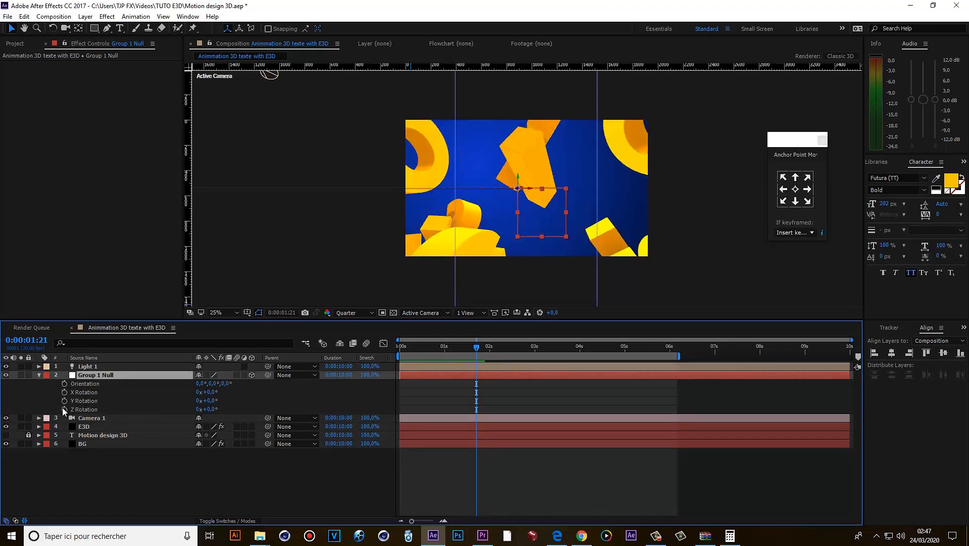
pyautogui.click(443, 348)
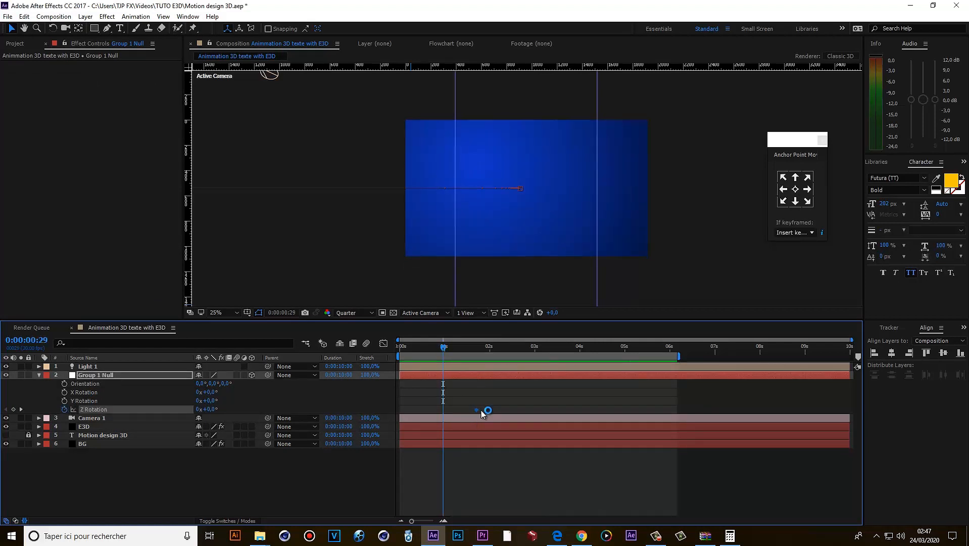
pyautogui.click(487, 349)
# Try a positive Z Rotation keyframe at the start of the timeline on Group 1 Null, preview it and undo it.
pyautogui.moveTo(212, 409); pyautogui.dragTo(313, 417)
pyautogui.moveTo(487, 411); pyautogui.dragTo(401, 410)
pyautogui.press('space')
pyautogui.press('space')
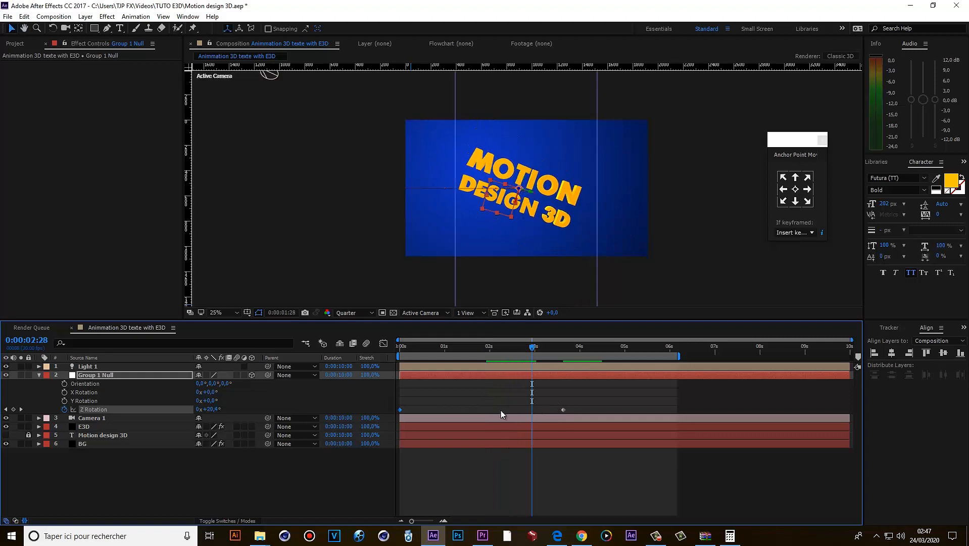
pyautogui.hotkey('ctrl', 'z')
pyautogui.hotkey('ctrl', 'z')
# Set Group 1 Null's Z Rotation to -198° at the timeline start and move its ending 0° keyframe to 0:00:03:04.
pyautogui.moveTo(213, 413); pyautogui.dragTo(516, 380)
pyautogui.moveTo(488, 411); pyautogui.dragTo(401, 410)
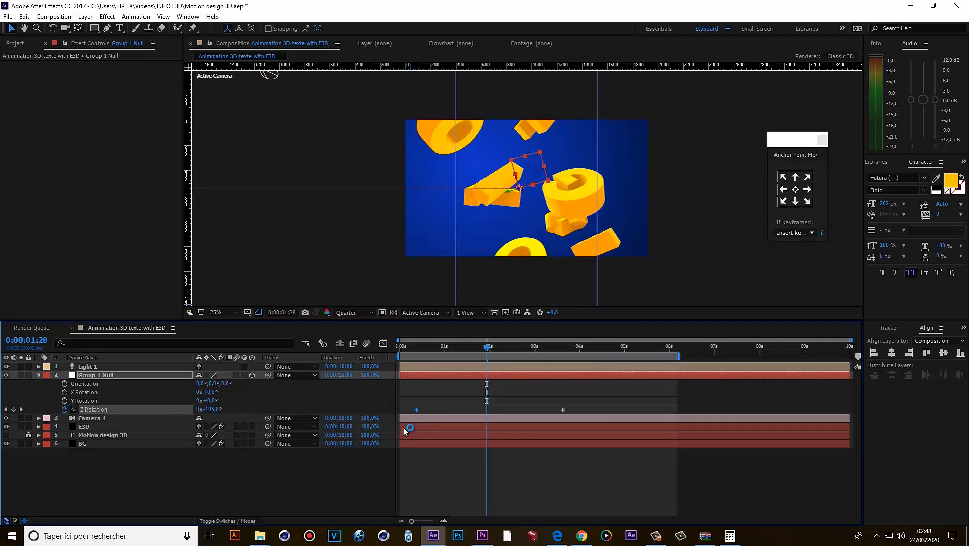
pyautogui.moveTo(564, 410); pyautogui.dragTo(580, 424)
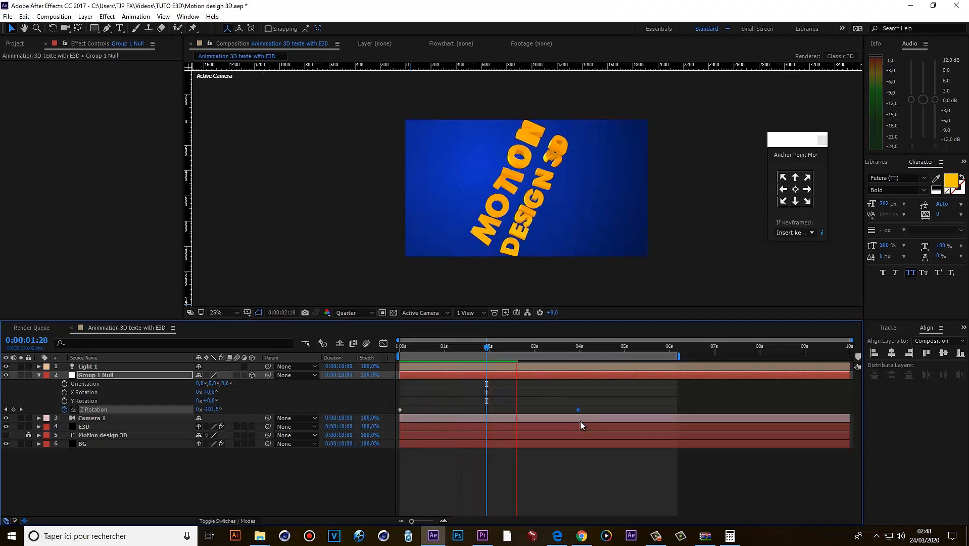
pyautogui.press('space')
pyautogui.press('u')
pyautogui.moveTo(579, 394); pyautogui.dragTo(541, 400)
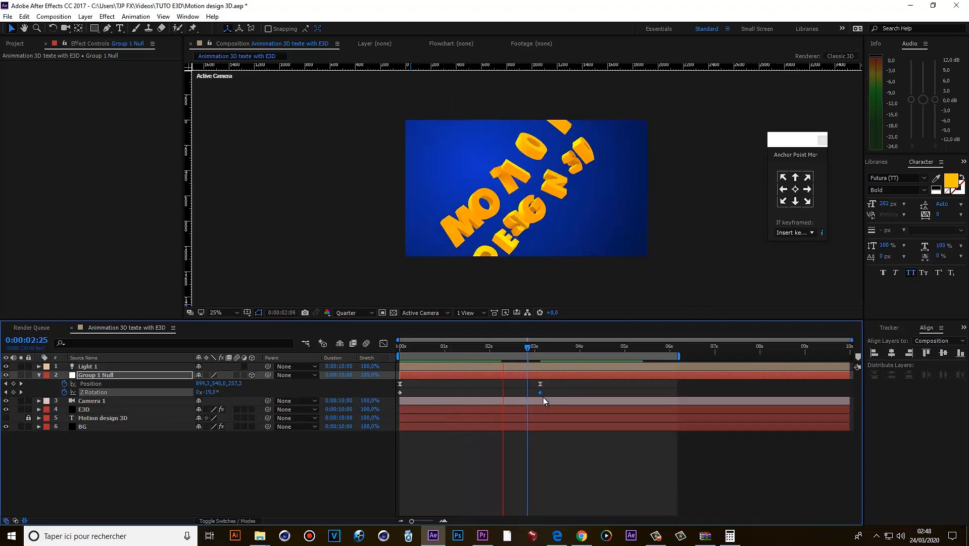
pyautogui.press('space')
# Apply Easy Ease to both Z Rotation keyframes of Group 1 Null.
pyautogui.moveTo(550, 392); pyautogui.dragTo(385, 400)
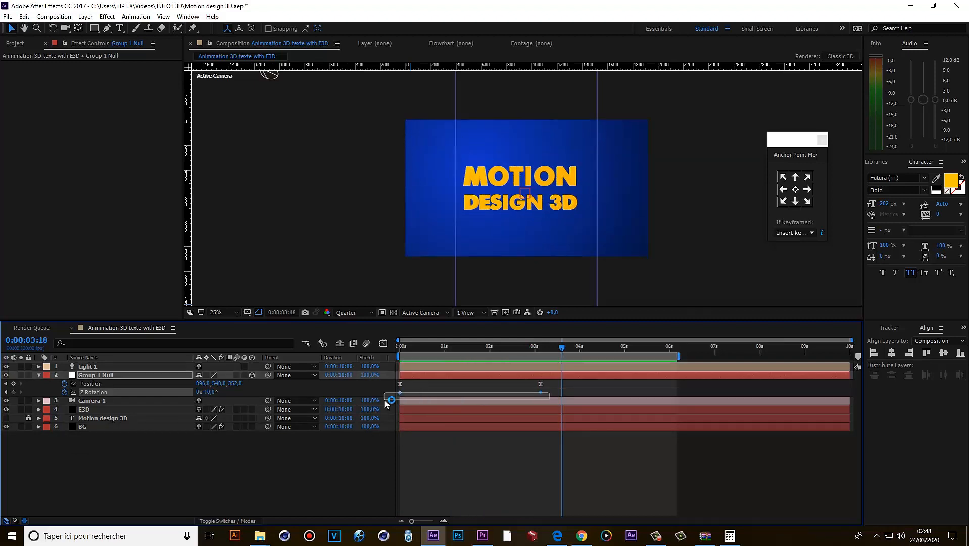
pyautogui.rightClick(400, 392)
pyautogui.moveTo(440, 516)
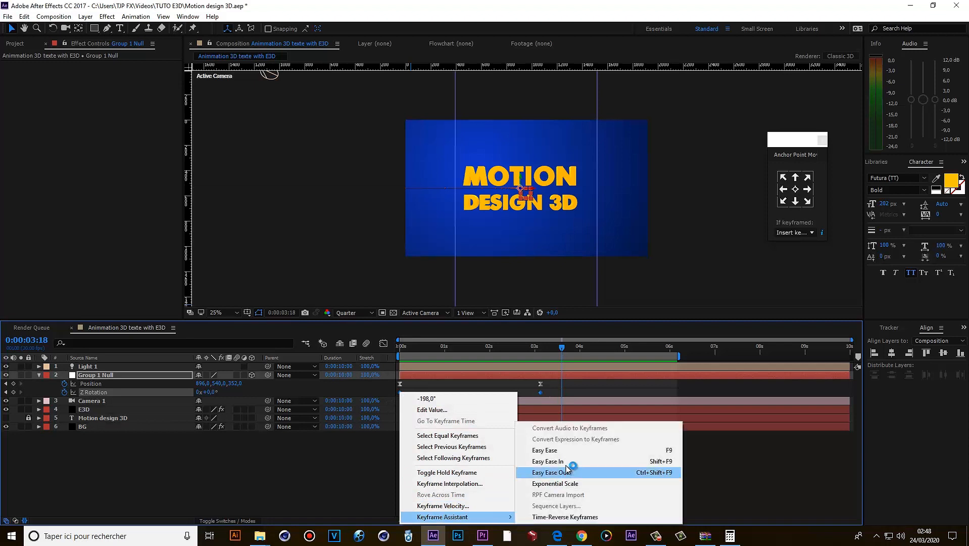
pyautogui.click(545, 452)
# Reshape the Z Rotation speed curve with a longer ease at the start and a shorter one at the end, and preview it.
pyautogui.click(384, 344)
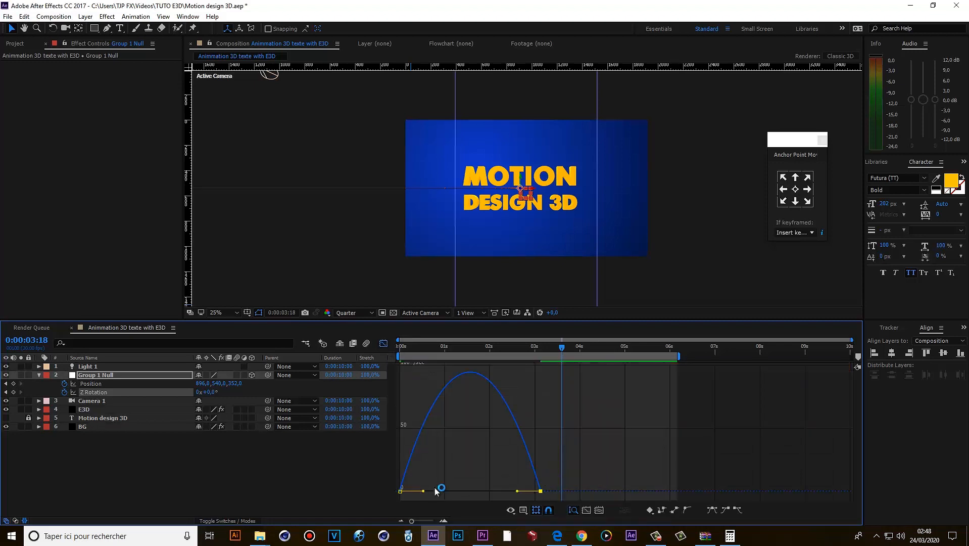
pyautogui.moveTo(423, 491); pyautogui.dragTo(448, 491)
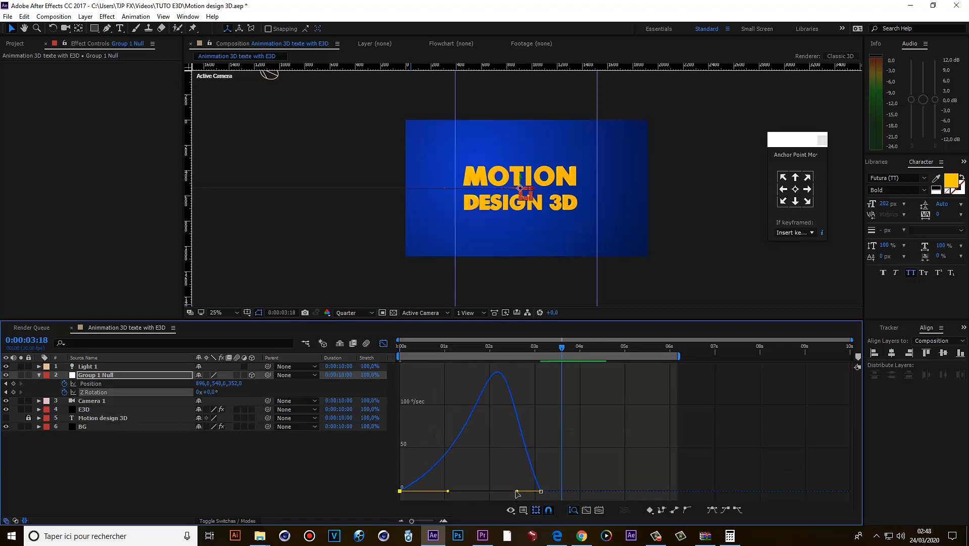
pyautogui.moveTo(517, 491); pyautogui.dragTo(529, 491)
pyautogui.click(385, 344)
pyautogui.press('space')
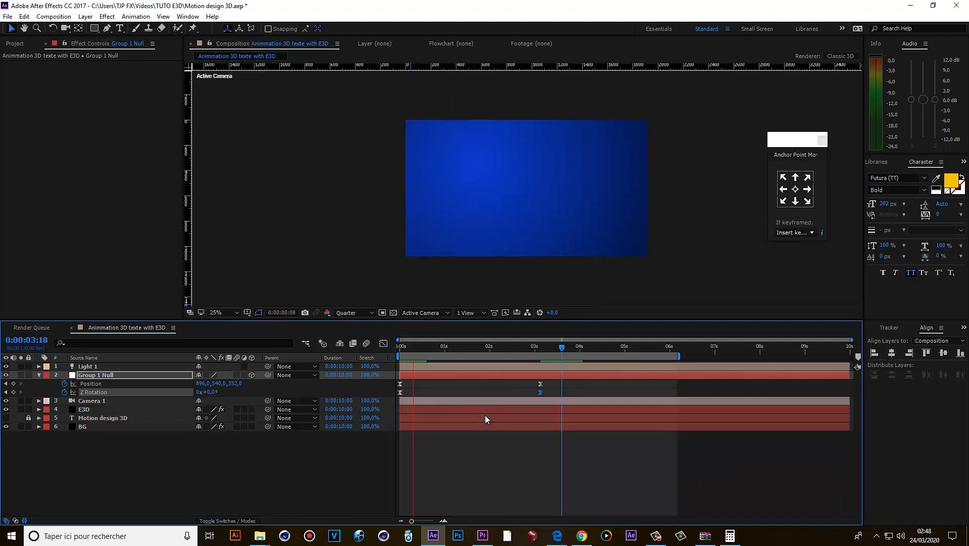
pyautogui.press('space')
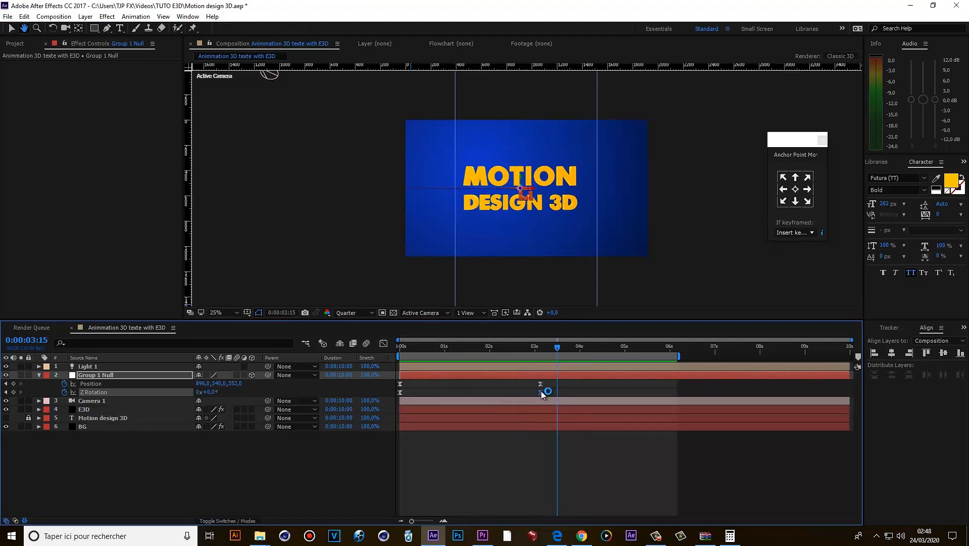
# Try the ending Z Rotation keyframe at 0:00:02:26, return it to 0:00:03:04 and replay the animation.
pyautogui.press('space')
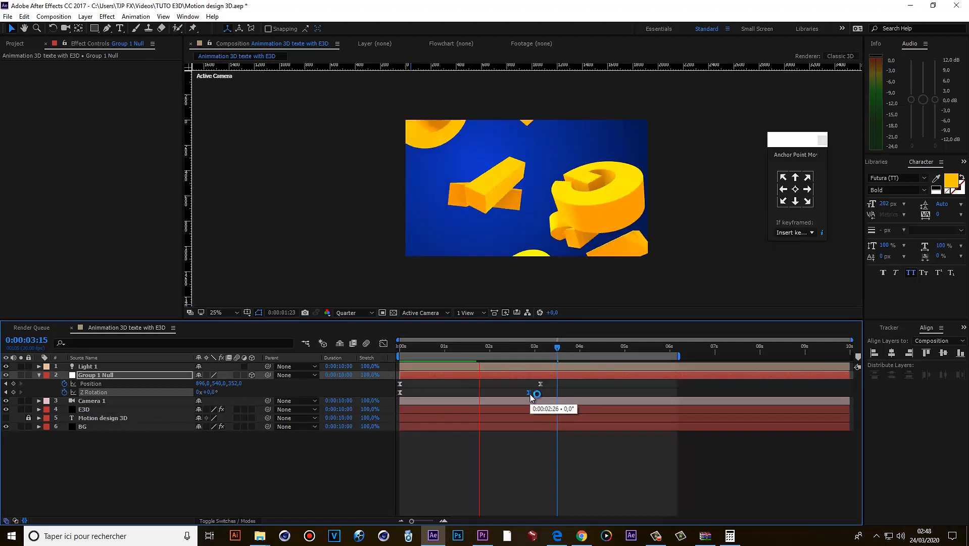
pyautogui.press('space')
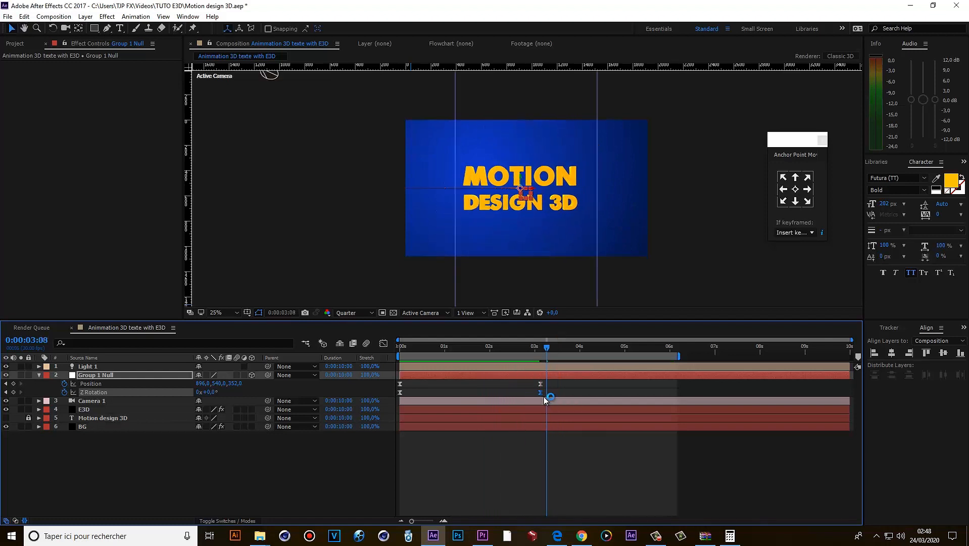
pyautogui.press('space')
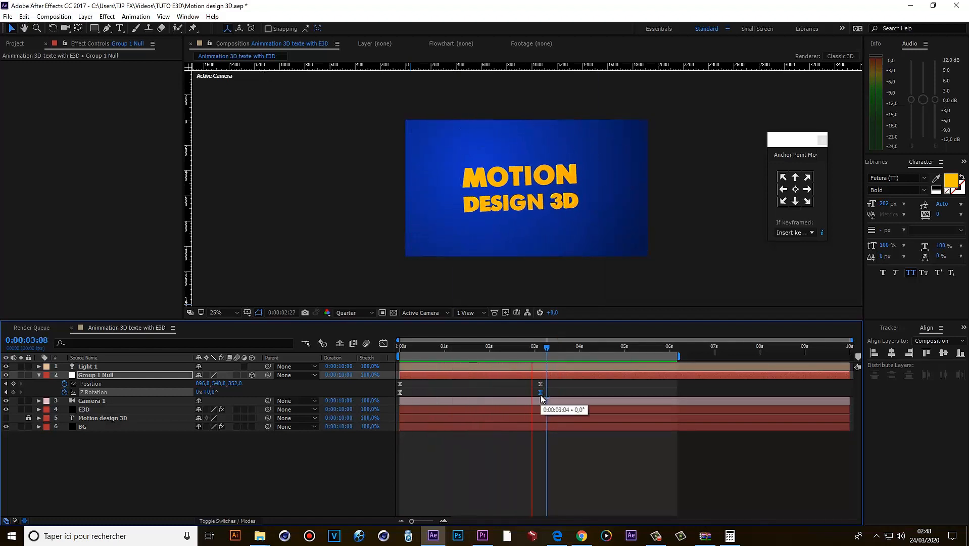
pyautogui.press('space')
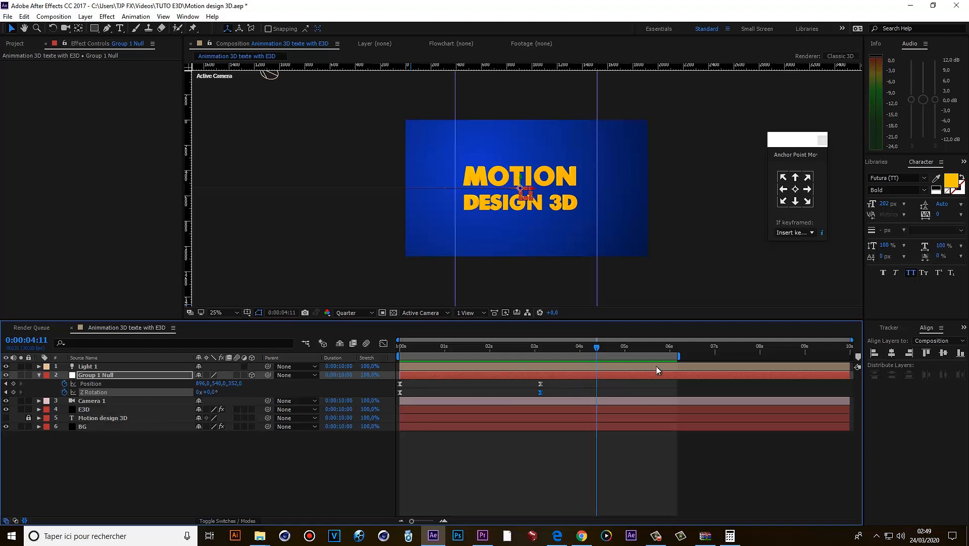
# Add a Position keyframe to Group 1 Null with Z at 762, move it to 0:00:05:22 and preview the motion.
pyautogui.moveTo(265, 383); pyautogui.dragTo(466, 385)
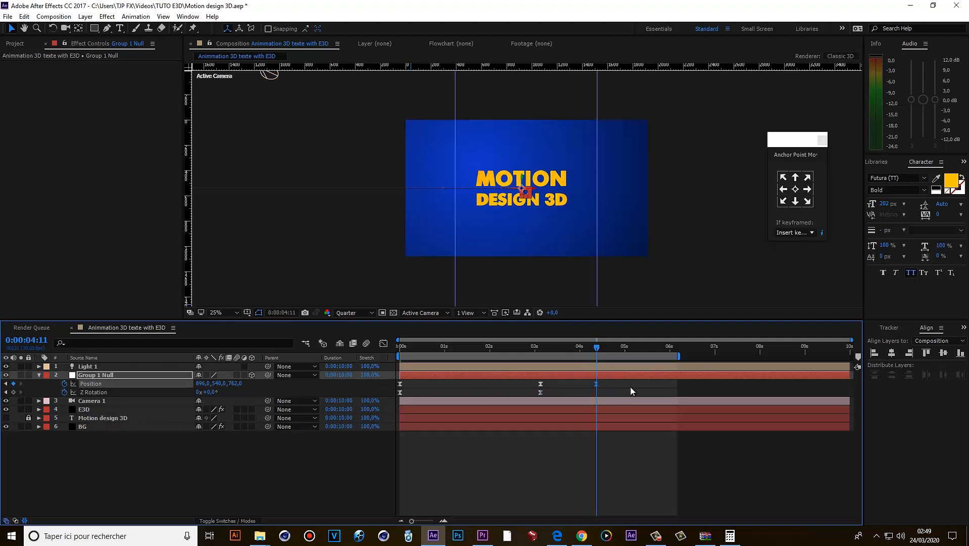
pyautogui.click(631, 390)
pyautogui.click(597, 384)
pyautogui.rightClick(596, 384)
pyautogui.moveTo(674, 509)
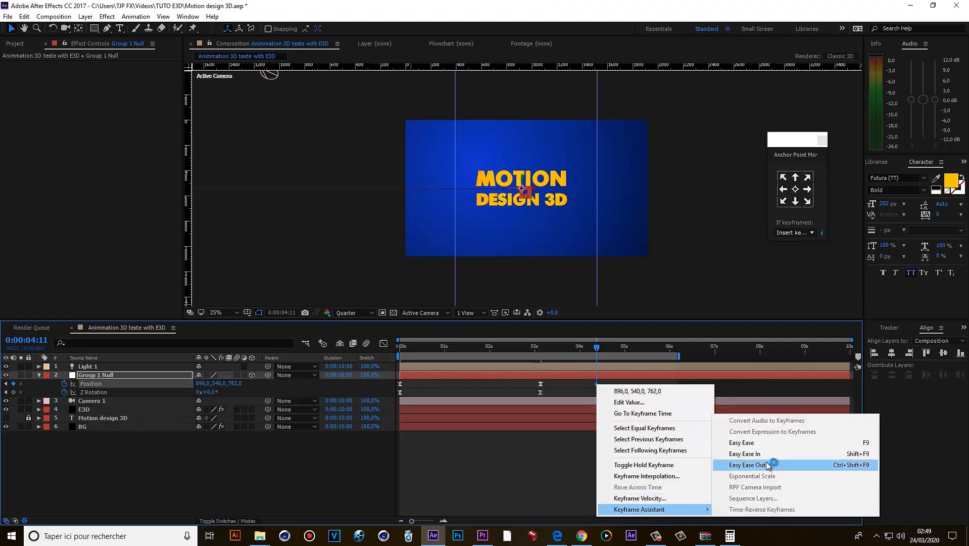
pyautogui.click(774, 406)
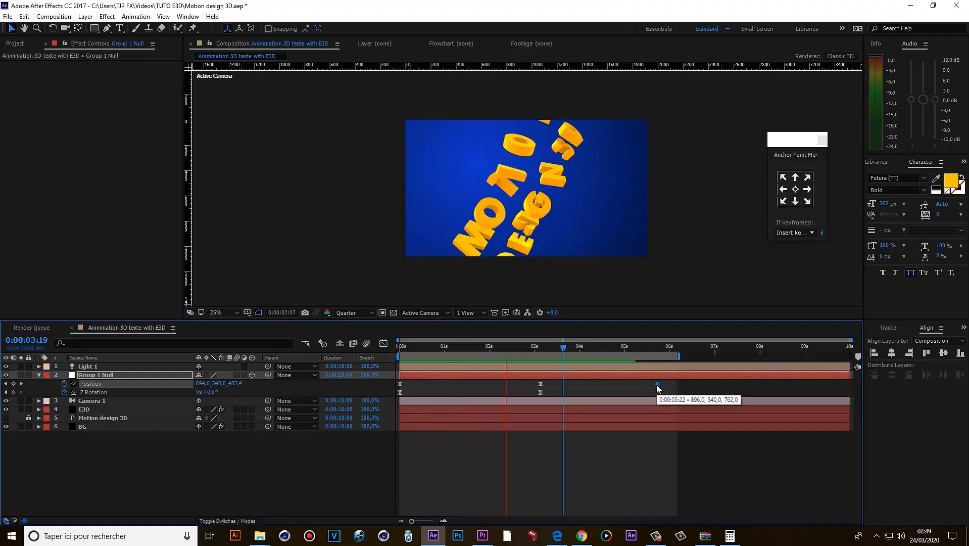
pyautogui.click(657, 385)
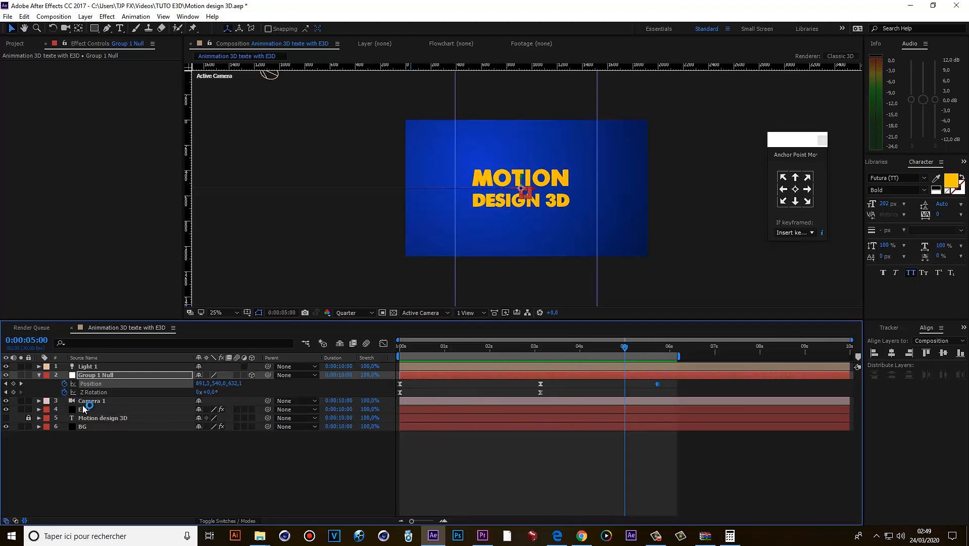
# Keyframe the E3D layer's Rotation Random Multi at -120°, move that keyframe to about 0:00:05:22 and preview from 0:00:03:10.
pyautogui.click(84, 409)
pyautogui.press('u')
pyautogui.click(564, 357)
pyautogui.moveTo(209, 435); pyautogui.dragTo(151, 436)
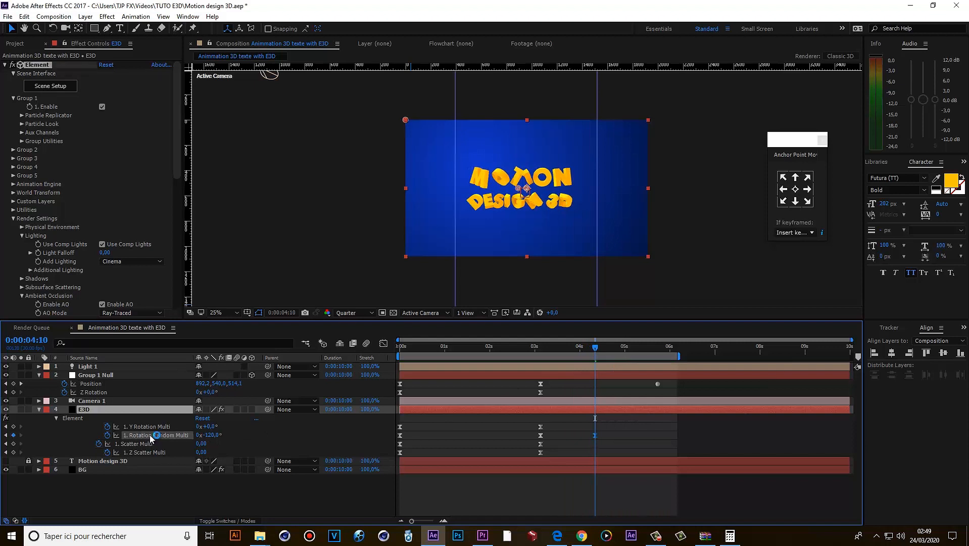
pyautogui.moveTo(595, 435); pyautogui.dragTo(657, 435)
pyautogui.click(550, 347)
pyautogui.press('space')
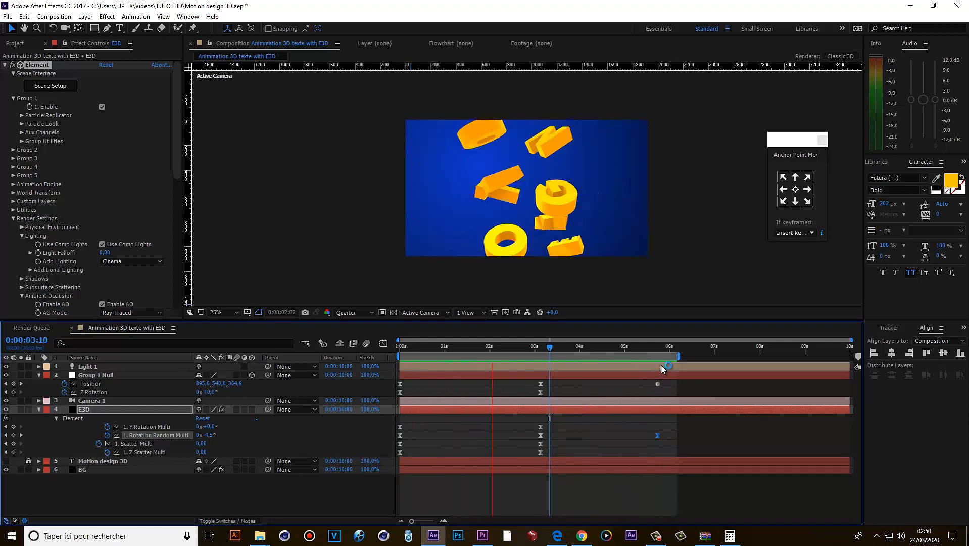
# Create an adjustment layer and place it above all other layers.
pyautogui.rightClick(299, 502)
pyautogui.moveTo(313, 402)
pyautogui.click(457, 480)
pyautogui.moveTo(104, 409); pyautogui.dragTo(103, 363)
# Apply the Curves effect to the adjustment layer and shape its RGB curve into a gentle contrast-boosting S.
pyautogui.hotkey('ctrl', 'space')
pyautogui.write('cur')
pyautogui.press('Return')
pyautogui.moveTo(101, 152); pyautogui.dragTo(98, 143)
pyautogui.moveTo(57, 194); pyautogui.dragTo(58, 196)
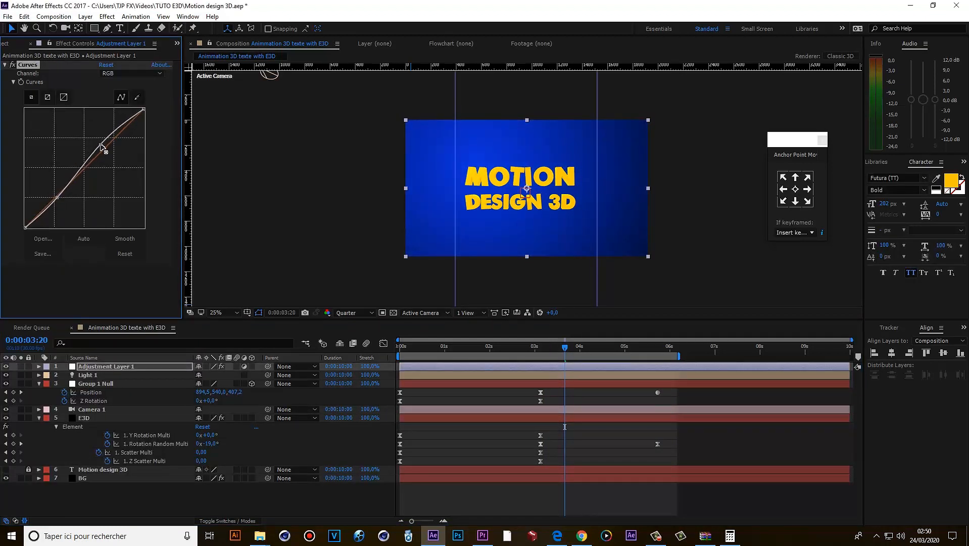
# Add the Sharpen effect to the adjustment layer with a Sharpen Amount of 10.
pyautogui.hotkey('ctrl', 'space')
pyautogui.write('sh')
pyautogui.press('Return')
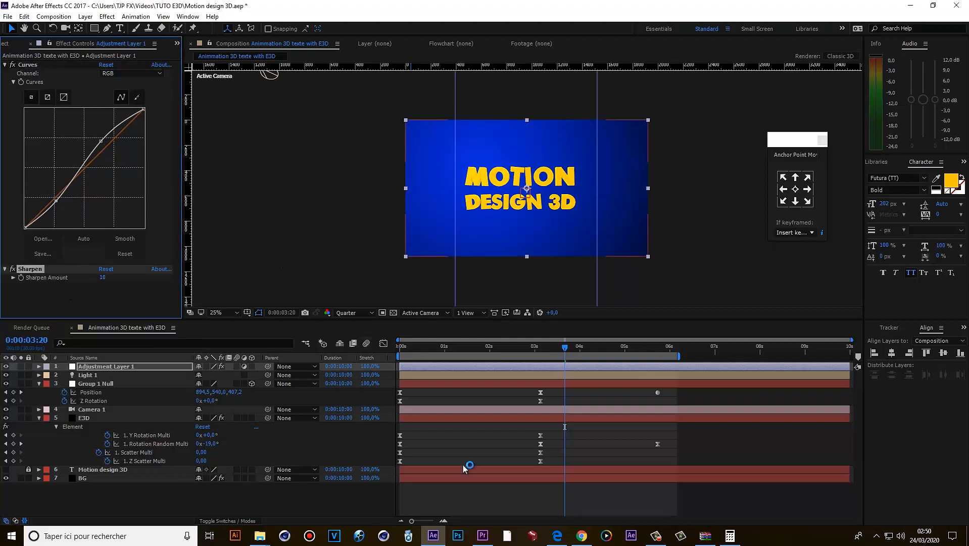
# Set the work area to start just before the half-second mark and preview the animation.
pyautogui.click(462, 465)
pyautogui.moveTo(564, 347); pyautogui.dragTo(435, 343)
pyautogui.press('b')
pyautogui.click(465, 384)
pyautogui.press('space')
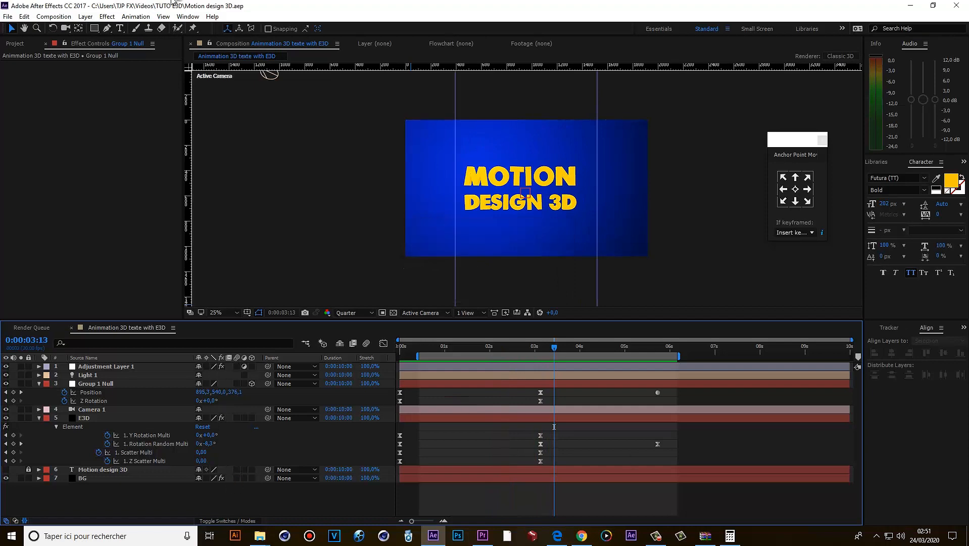
# Draw a large polygon shape over the text with the Polygon tool on a new shape layer.
pyautogui.moveTo(95, 28)
pyautogui.mouseDown()
pyautogui.moveTo(117, 31)
pyautogui.moveTo(132, 61)
pyautogui.mouseUp()
pyautogui.moveTo(401, 159)
pyautogui.mouseDown()
pyautogui.moveTo(448, 203)
pyautogui.moveTo(547, 207)
pyautogui.mouseUp()
pyautogui.press('v')
# Set the pentagon's fill to None and its stroke colour to white.
pyautogui.click(342, 29)
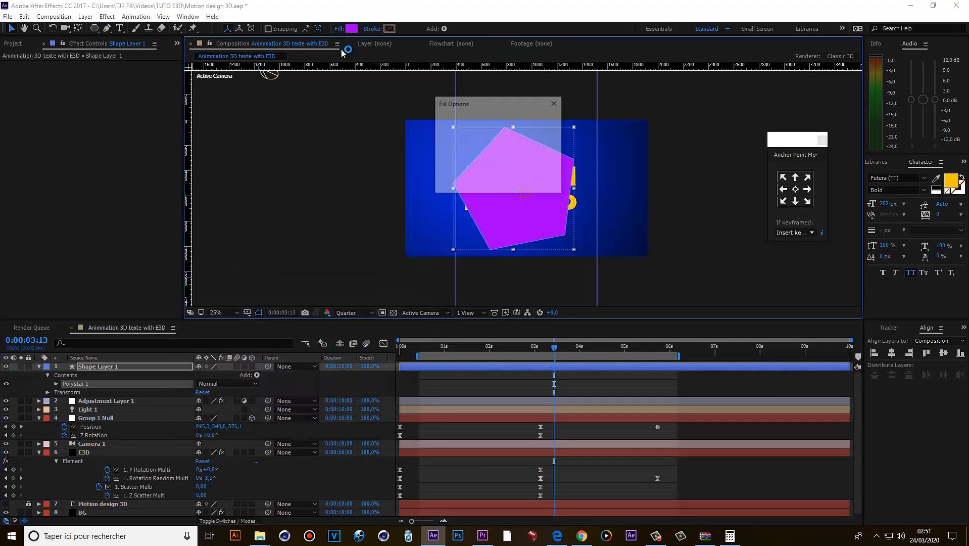
pyautogui.click(446, 125)
pyautogui.click(482, 181)
pyautogui.click(389, 29)
pyautogui.moveTo(198, 323); pyautogui.dragTo(191, 301)
pyautogui.click(411, 301)
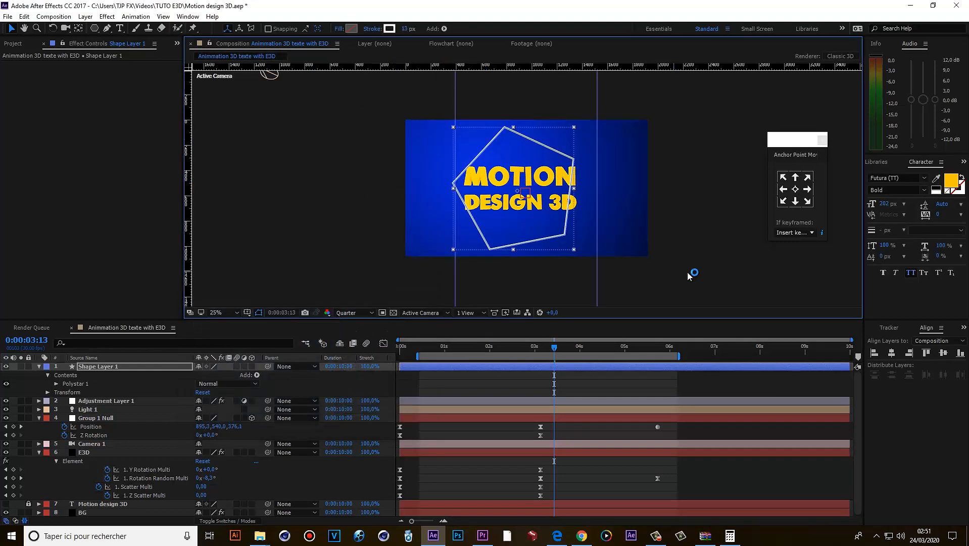
# Shrink the pentagon, shift it over the first half of the text and thicken its stroke to 39 px.
pyautogui.moveTo(574, 250); pyautogui.dragTo(537, 216)
pyautogui.scroll(2, 523, 209)
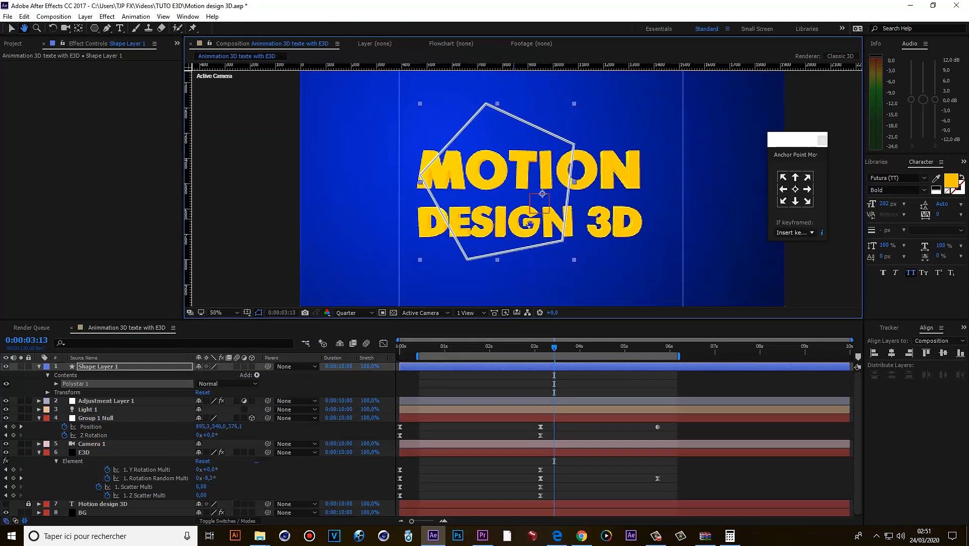
pyautogui.moveTo(409, 33); pyautogui.dragTo(435, 33)
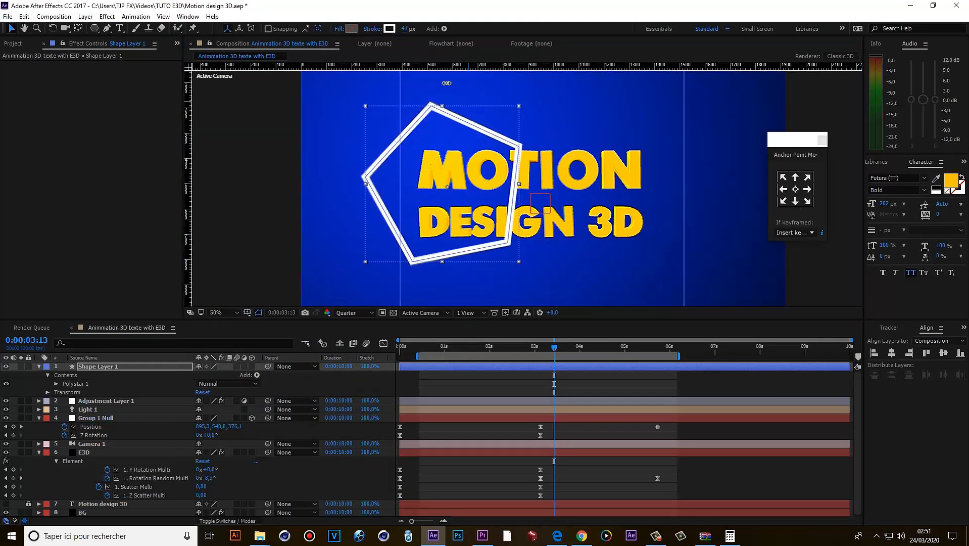
# Add Trim Paths to the pentagon and keyframe its End at 100% at 0:00:03:13 and 0% at 0:00:02:04.
pyautogui.click(56, 384)
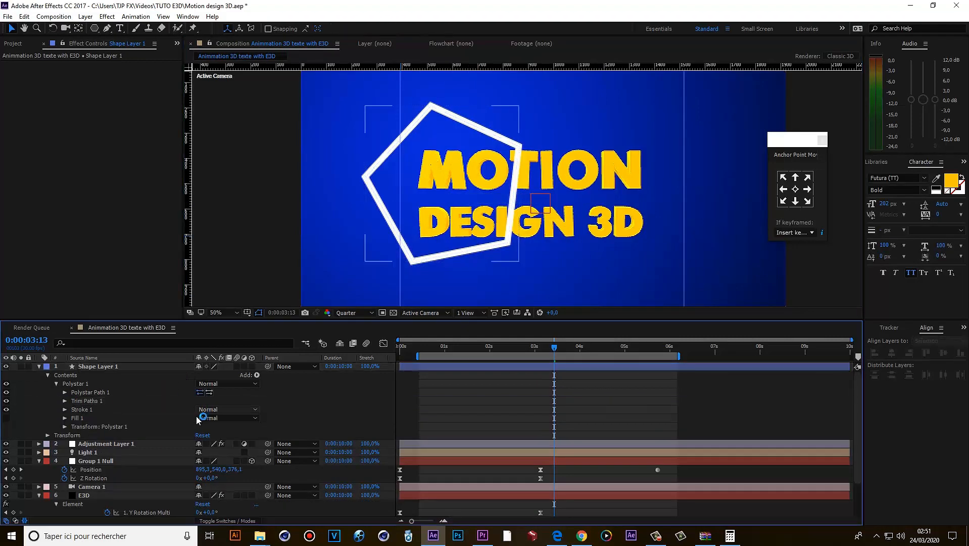
pyautogui.click(233, 435)
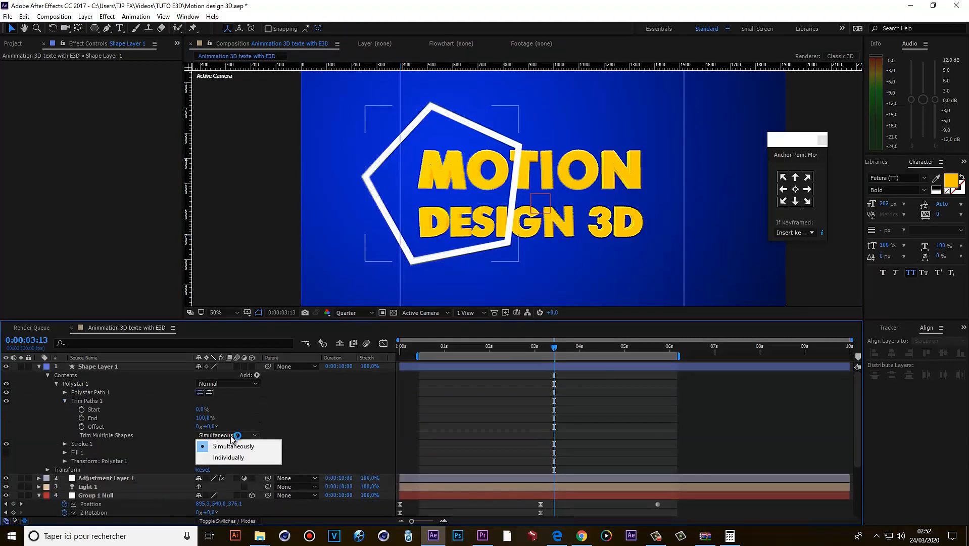
pyautogui.click(82, 417)
pyautogui.moveTo(553, 348); pyautogui.dragTo(495, 347)
pyautogui.click(203, 417)
pyautogui.write('0')
pyautogui.press('Return')
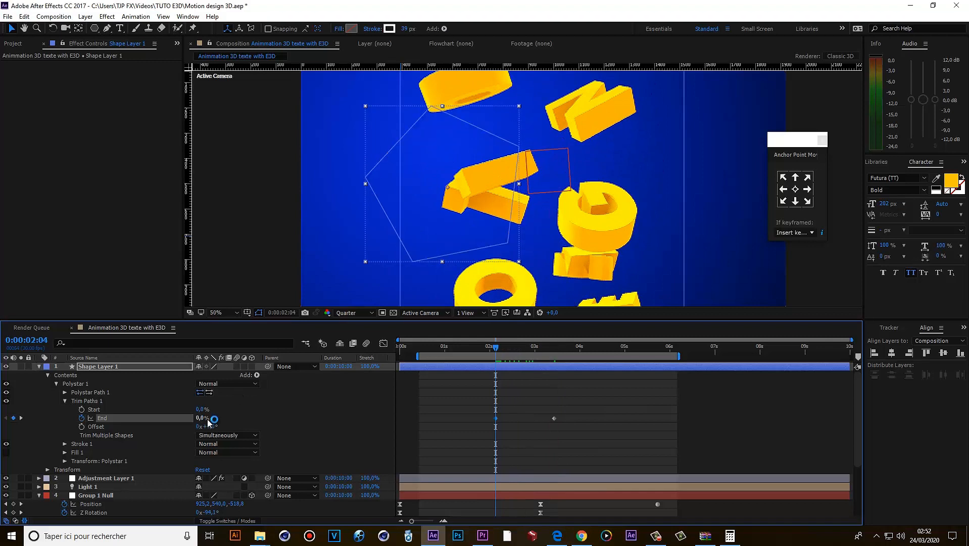
# Solo the pentagon layer and move its End keyframes to about 0:00:00:20 and 0:00:01:29.
pyautogui.press('space')
pyautogui.click(20, 366)
pyautogui.click(469, 349)
pyautogui.press('space')
pyautogui.moveTo(479, 429); pyautogui.dragTo(564, 406)
pyautogui.moveTo(553, 418); pyautogui.dragTo(488, 418)
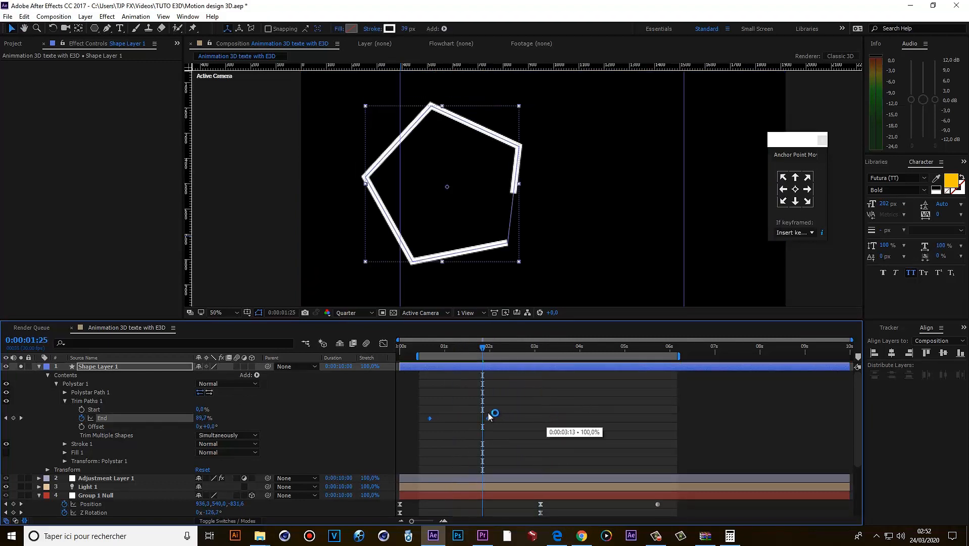
# Preview the pentagon's stroke animation and apply Easy Ease to both End keyframes.
pyautogui.click(432, 347)
pyautogui.press('space')
pyautogui.rightClick(488, 419)
pyautogui.moveTo(535, 411)
pyautogui.click(627, 436)
# Reshape the End keyframes' easing curve in the Graph Editor and preview the stroke drawing on.
pyautogui.click(384, 343)
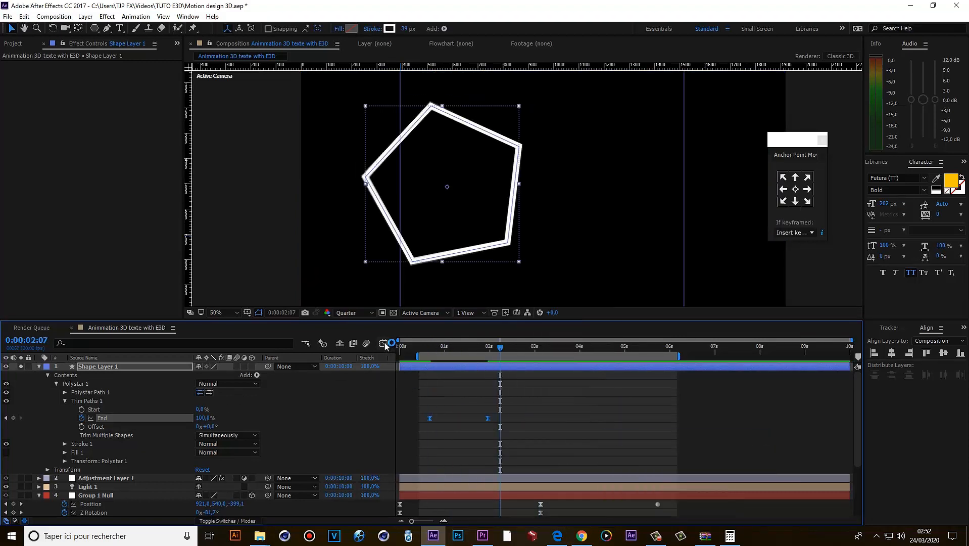
pyautogui.moveTo(439, 492); pyautogui.dragTo(461, 485)
pyautogui.click(384, 343)
pyautogui.click(433, 348)
pyautogui.press('space')
pyautogui.press('space')
pyautogui.click(383, 343)
pyautogui.click(383, 343)
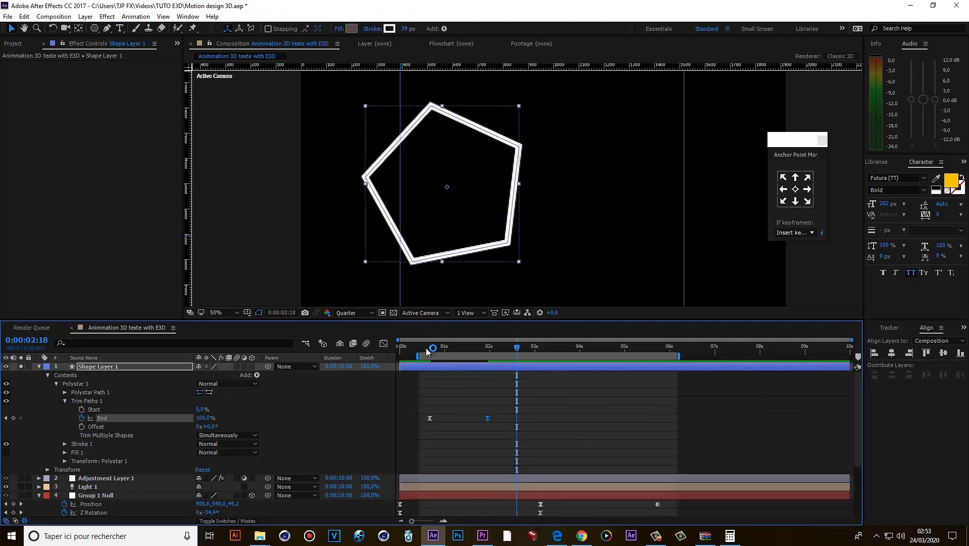
pyautogui.click(428, 349)
pyautogui.press('space')
pyautogui.press('space')
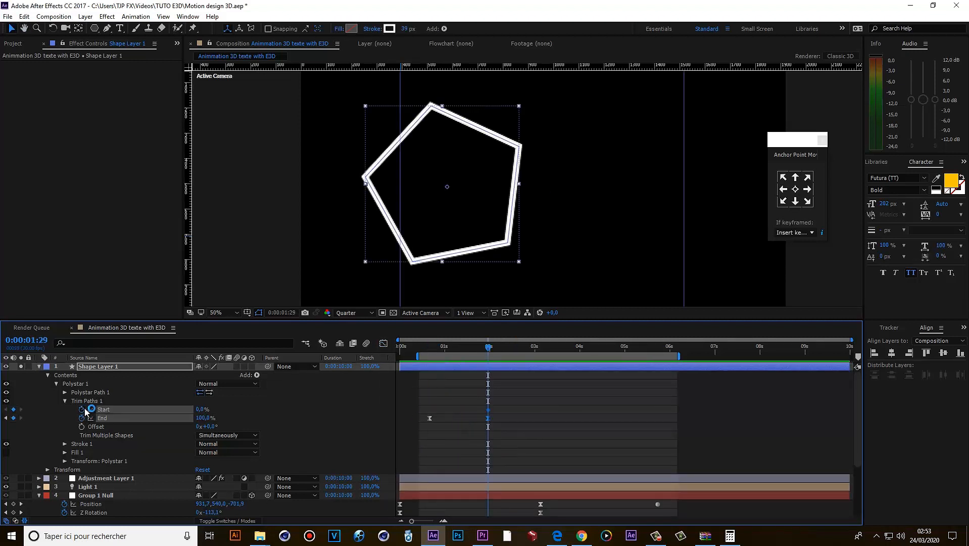
# Keyframe the Trim Paths Start from 0% to 100% at 0:00:02:17 and apply Easy Ease to its keyframes.
pyautogui.moveTo(201, 409); pyautogui.dragTo(556, 408)
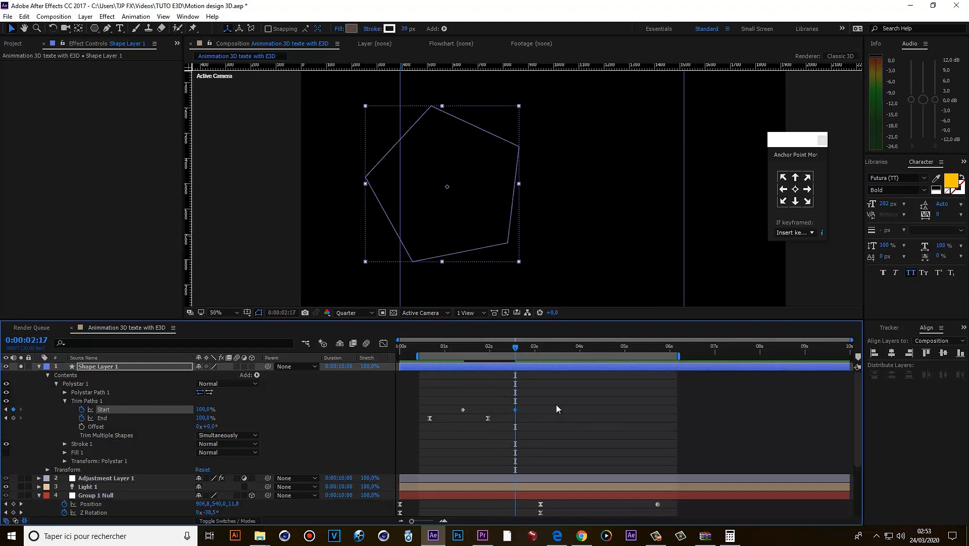
pyautogui.rightClick(515, 410)
pyautogui.click(657, 424)
# Adjust the Start keyframes' easing curve in the Graph Editor and shift both keyframes to begin at about 0:00:01:22.
pyautogui.click(384, 343)
pyautogui.moveTo(473, 491); pyautogui.dragTo(512, 491)
pyautogui.hotkey('shift', 'F3')
pyautogui.click(426, 348)
pyautogui.press('space')
pyautogui.press('space')
pyautogui.click(451, 347)
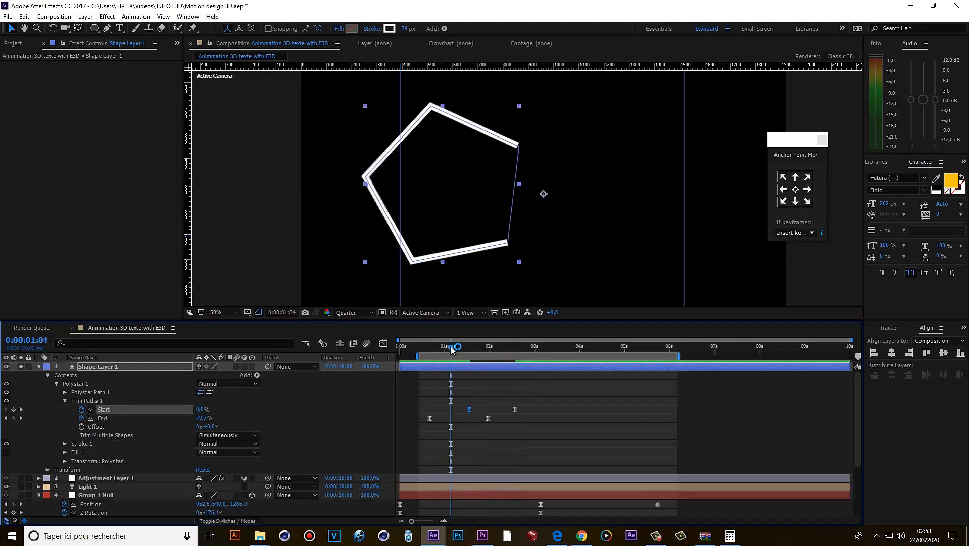
pyautogui.moveTo(451, 348)
pyautogui.mouseDown()
pyautogui.moveTo(502, 349)
pyautogui.moveTo(493, 350)
pyautogui.mouseUp()
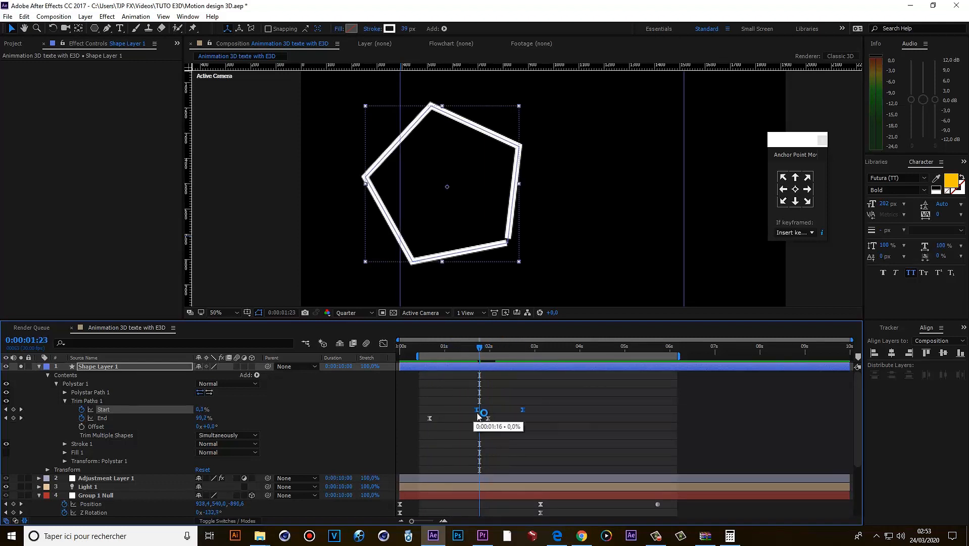
# Set the pentagon stroke's Line Cap to Round Cap and preview the rounded ends.
pyautogui.click(65, 443)
pyautogui.scroll(1, 489, 273)
pyautogui.moveTo(489, 273); pyautogui.dragTo(505, 182)
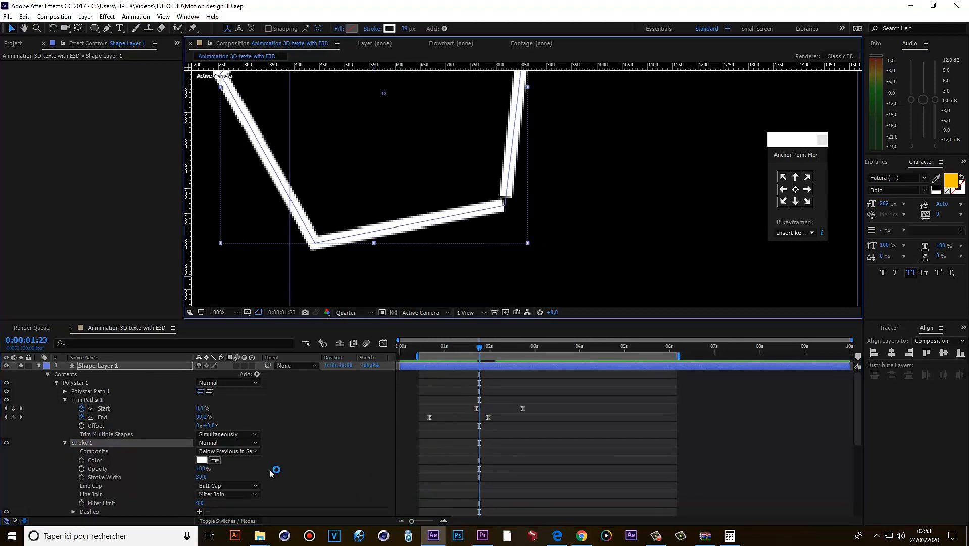
pyautogui.click(244, 487)
pyautogui.click(239, 464)
pyautogui.click(438, 349)
pyautogui.press('space')
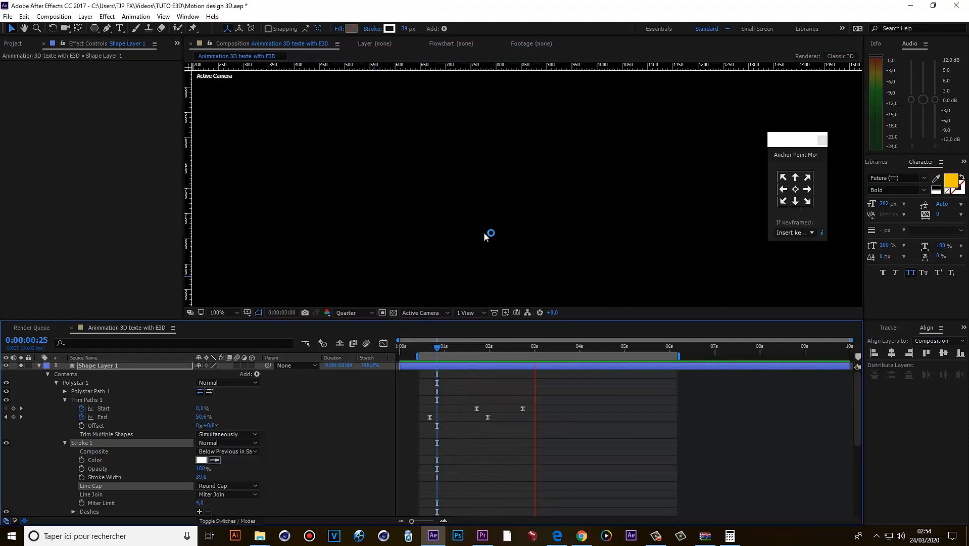
pyautogui.press('space')
pyautogui.scroll(-2, 487, 233)
pyautogui.scroll(2, 475, 193)
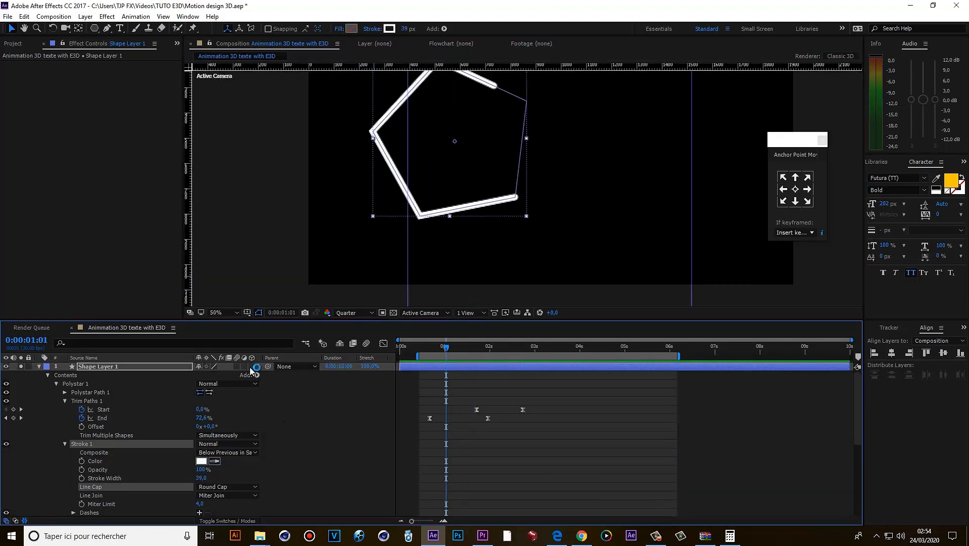
# Make the pentagon a 3D layer with Accepts Lights set to Off.
pyautogui.click(251, 366)
pyautogui.press('a')
pyautogui.press('a')
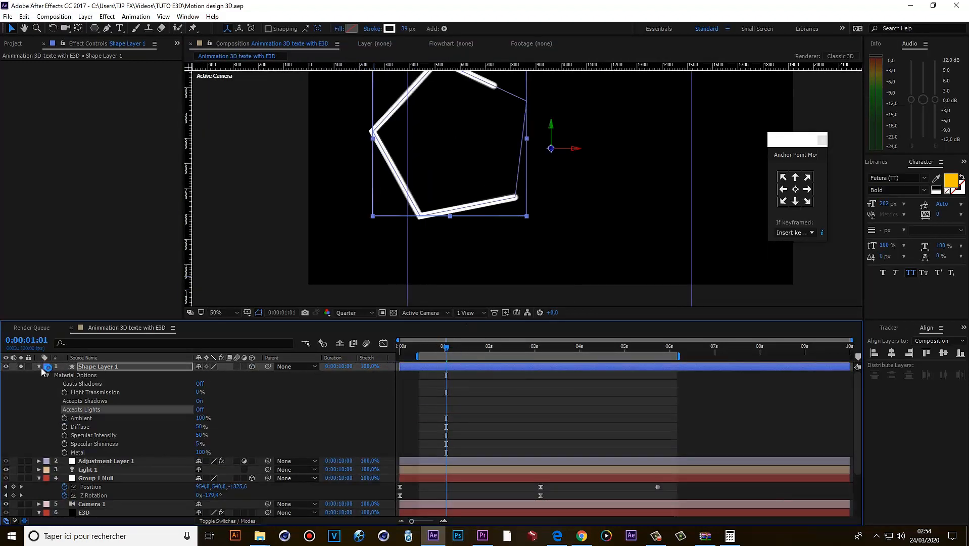
pyautogui.click(39, 366)
# Orbit to a side angle in Custom View 1 and move the pentagon in depth to sit beside the 3D letters.
pyautogui.click(425, 312)
pyautogui.click(442, 424)
pyautogui.press('c')
pyautogui.moveTo(550, 258); pyautogui.dragTo(627, 218)
pyautogui.press('v')
pyautogui.moveTo(508, 154); pyautogui.dragTo(735, 199)
pyautogui.moveTo(641, 176); pyautogui.dragTo(747, 192)
# Set the pentagon's stroke width to 24 px and its scale to 75%.
pyautogui.moveTo(411, 28)
pyautogui.mouseDown()
pyautogui.moveTo(394, 28)
pyautogui.moveTo(403, 29)
pyautogui.mouseUp()
pyautogui.press('s')
pyautogui.moveTo(219, 375); pyautogui.dragTo(206, 375)
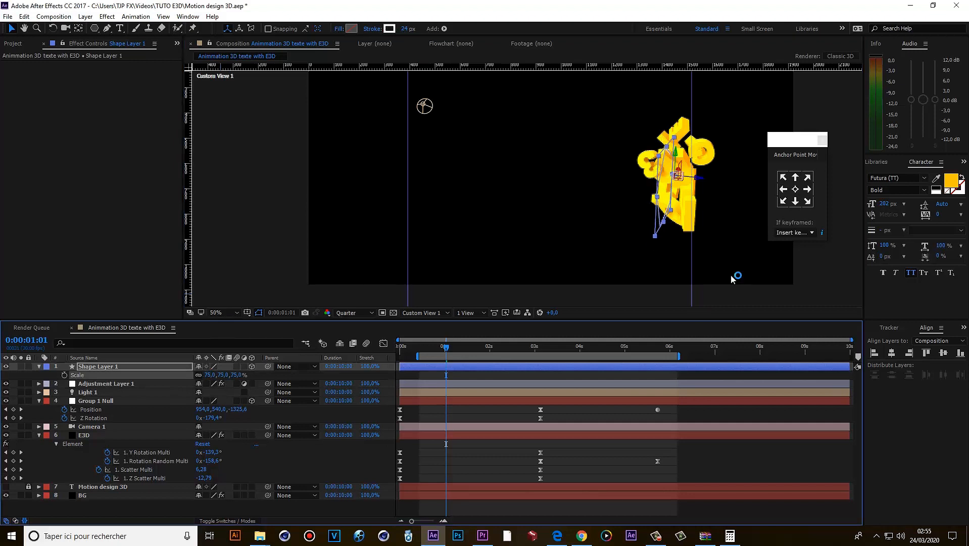
# Slide the pentagon layer to start at about 0:00:00:18 and preview it through the Active Camera.
pyautogui.click(424, 312)
pyautogui.click(436, 327)
pyautogui.press('space')
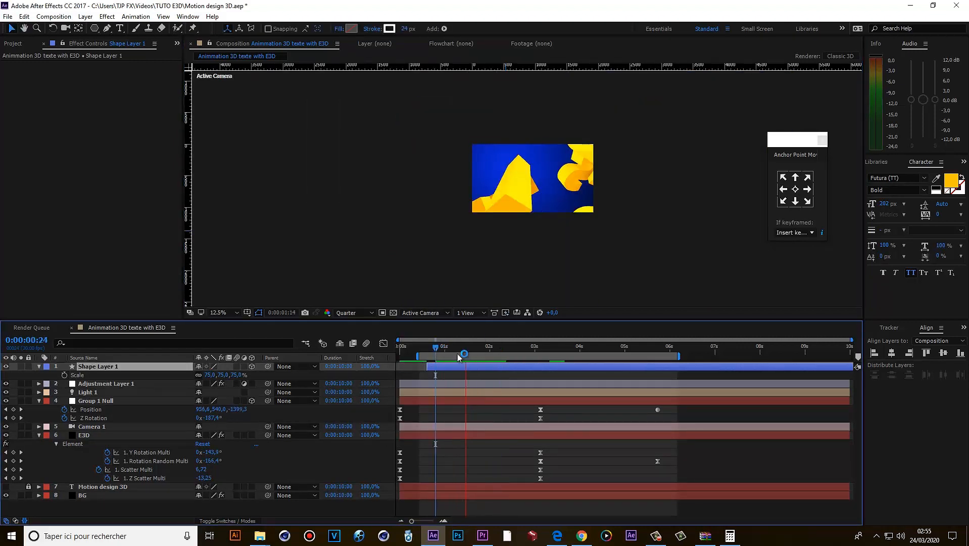
# Move the pentagon to the other side of the letters in Custom View 1 and preview it through the Active Camera.
pyautogui.click(424, 312)
pyautogui.click(433, 424)
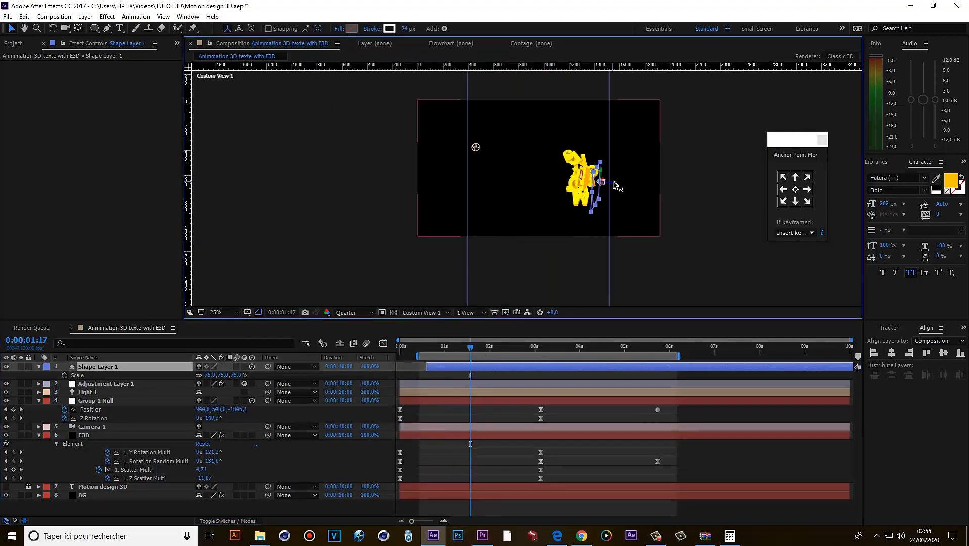
pyautogui.click(425, 312)
pyautogui.click(435, 327)
pyautogui.press('space')
pyautogui.press('space')
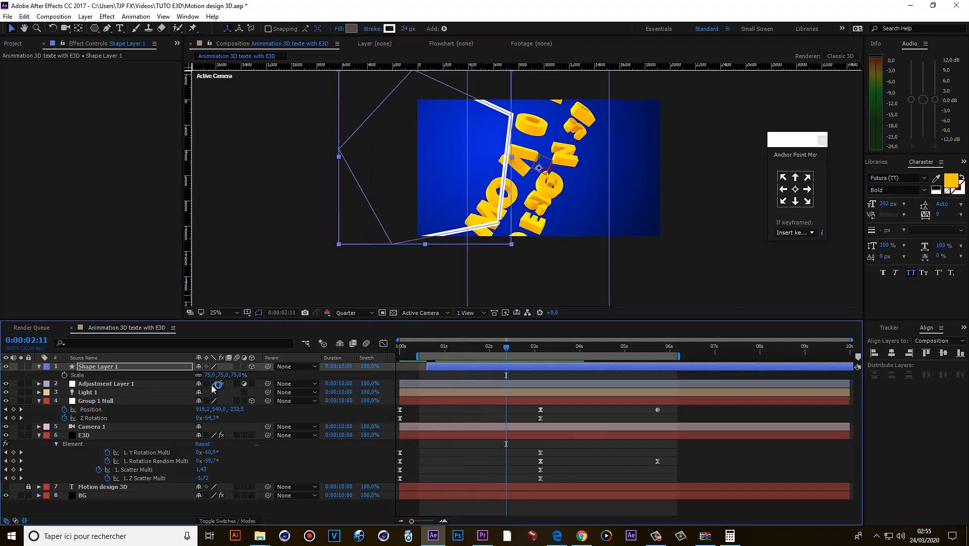
# Scale the pentagon to 28% and rotate it clockwise around its Z axis.
pyautogui.moveTo(209, 375); pyautogui.dragTo(185, 375)
pyautogui.press('.')
pyautogui.press('w')
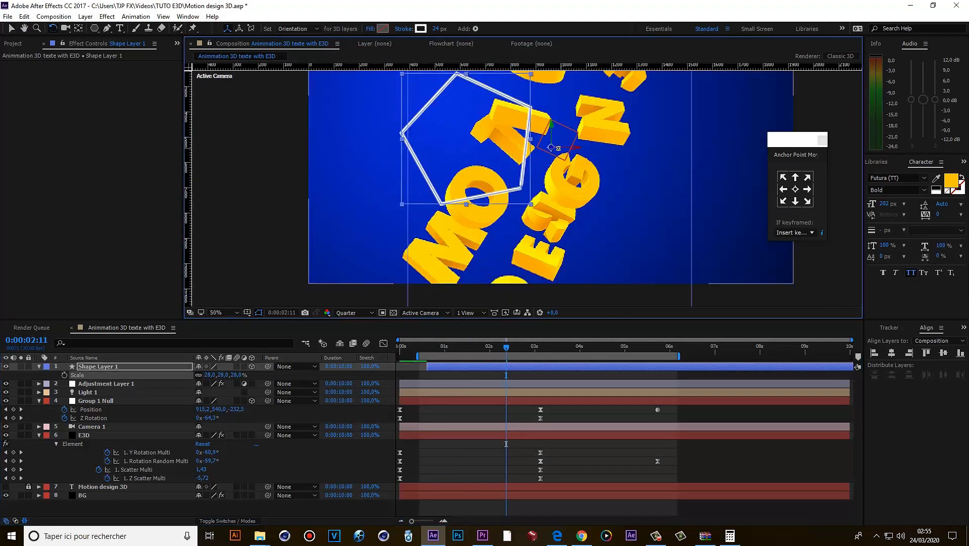
pyautogui.moveTo(550, 148)
pyautogui.mouseDown()
pyautogui.moveTo(580, 182)
pyautogui.moveTo(558, 157)
pyautogui.mouseUp()
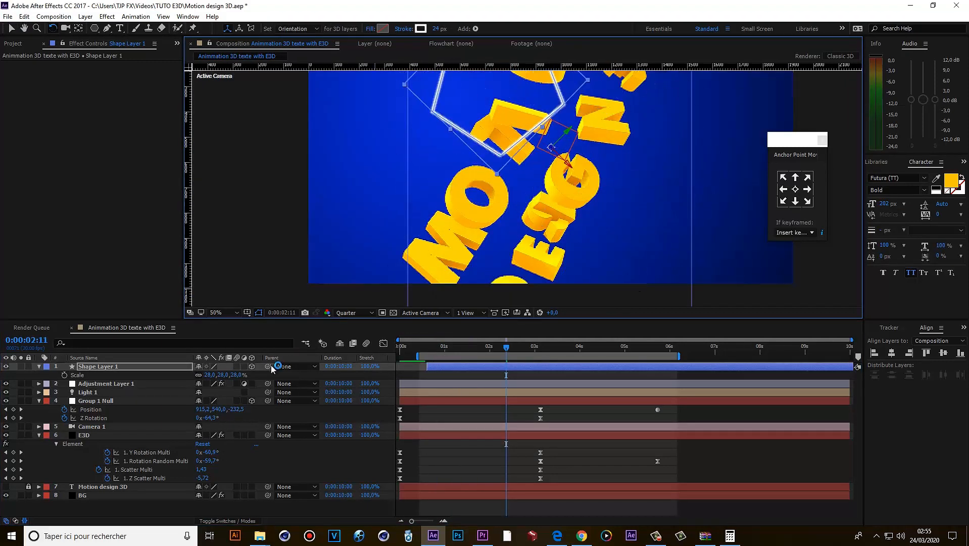
# Parent the pentagon layer to Group 1 Null and slide it to start at about 0:00:00:06.
pyautogui.moveTo(268, 365); pyautogui.dragTo(102, 400)
pyautogui.moveTo(508, 353); pyautogui.dragTo(464, 349)
pyautogui.moveTo(473, 368)
pyautogui.mouseDown()
pyautogui.moveTo(441, 368)
pyautogui.moveTo(454, 368)
pyautogui.mouseUp()
pyautogui.scroll(-1, 515, 273)
# Position the pentagon around the "3D" letters at 0:00:02:21 and enlarge it to 37.4%.
pyautogui.moveTo(464, 348); pyautogui.dragTo(522, 354)
pyautogui.scroll(1, 514, 273)
pyautogui.press('v')
pyautogui.moveTo(537, 142); pyautogui.dragTo(506, 196)
pyautogui.moveTo(655, 147); pyautogui.dragTo(658, 144)
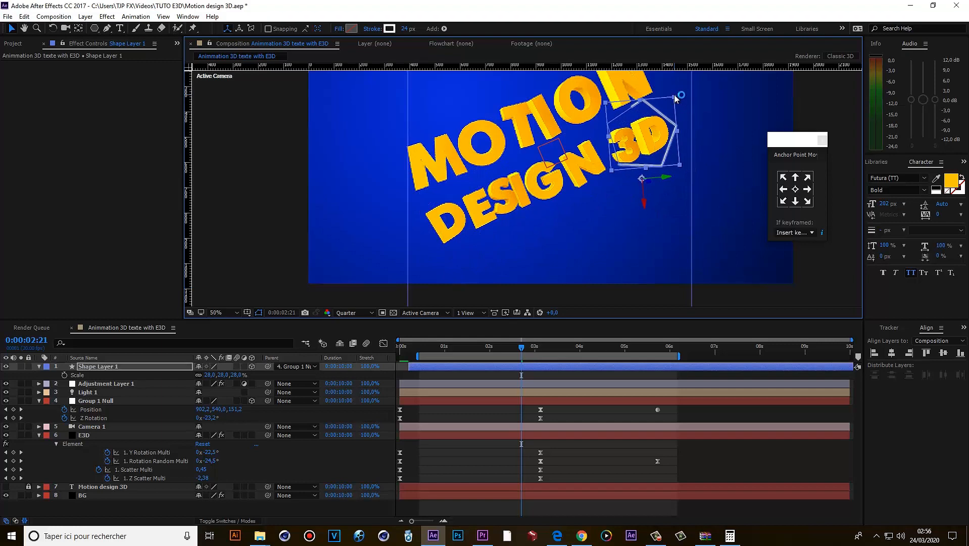
pyautogui.moveTo(677, 97); pyautogui.dragTo(688, 68)
pyautogui.moveTo(666, 116); pyautogui.dragTo(662, 135)
# Widen the pentagon's stroke to 63 px and sample its colour from the yellow text.
pyautogui.moveTo(405, 28); pyautogui.dragTo(425, 29)
pyautogui.click(390, 28)
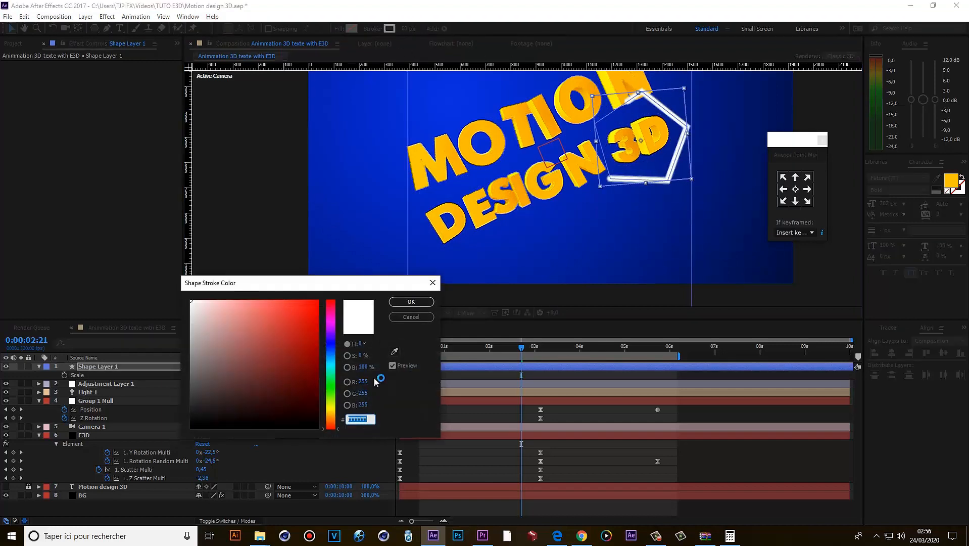
pyautogui.click(394, 350)
pyautogui.click(536, 117)
pyautogui.click(413, 303)
# Preview the yellow pentagon and move its last Start keyframe to about 0:00:03:10.
pyautogui.click(450, 347)
pyautogui.scroll(-2, 528, 234)
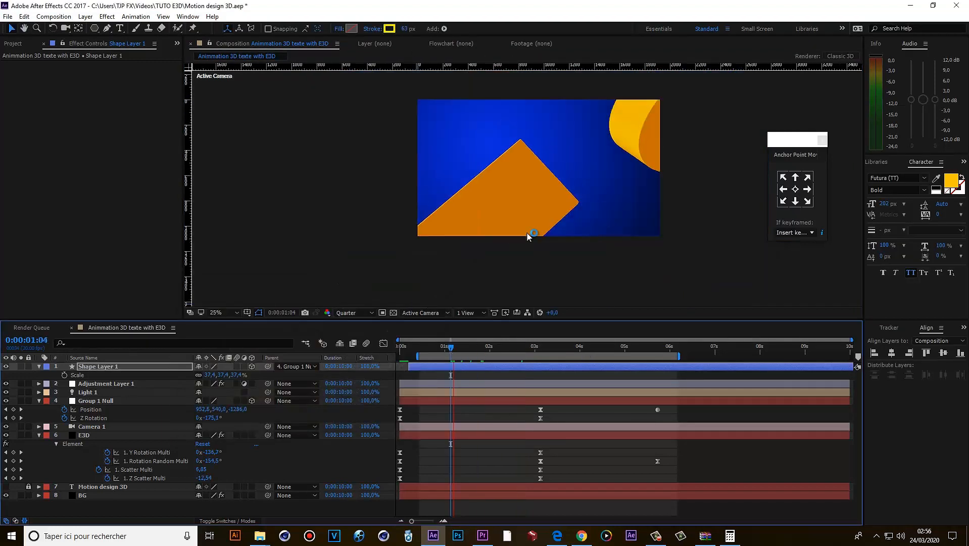
pyautogui.press('space')
pyautogui.press('space')
pyautogui.press('u')
pyautogui.moveTo(534, 375); pyautogui.dragTo(549, 375)
pyautogui.click(455, 349)
pyautogui.moveTo(460, 349); pyautogui.dragTo(533, 350)
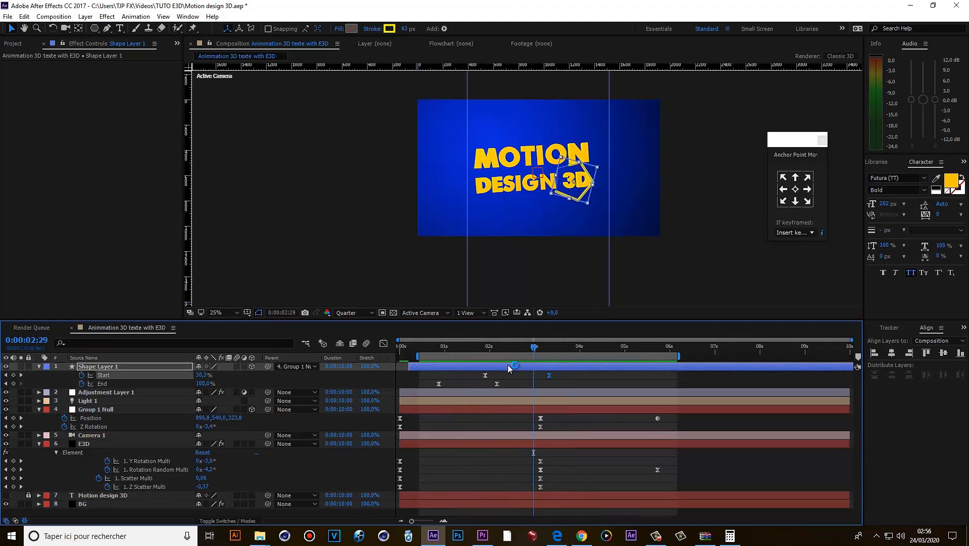
# Duplicate the pentagon layer and move the copy down from the original at 0:00:02:14.
pyautogui.click(507, 367)
pyautogui.hotkey('ctrl', 'd')
pyautogui.moveTo(450, 353); pyautogui.dragTo(511, 361)
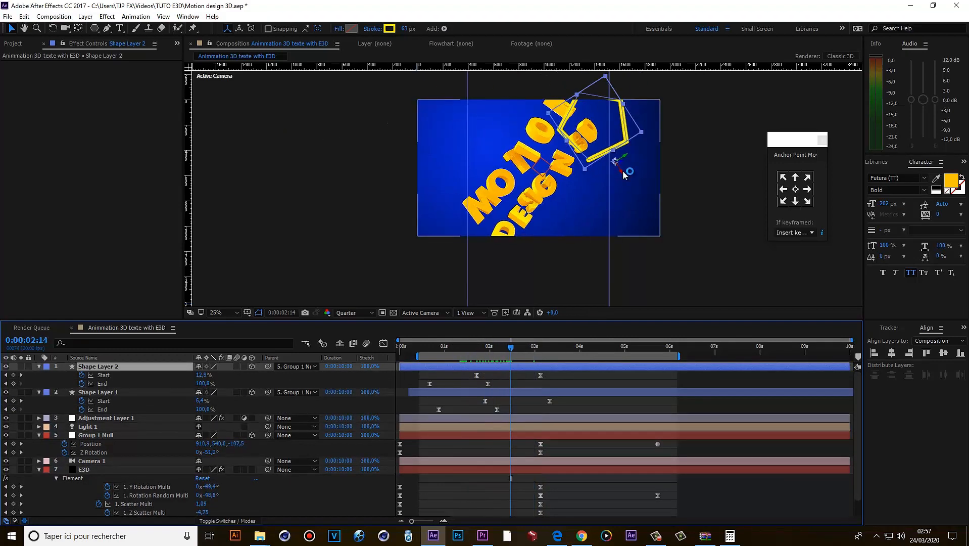
pyautogui.moveTo(600, 139); pyautogui.dragTo(574, 176)
# Rotate the second pentagon to -97° on Z, place it around the start of "MOTION" and preview.
pyautogui.press('r')
pyautogui.moveTo(216, 401); pyautogui.dragTo(170, 400)
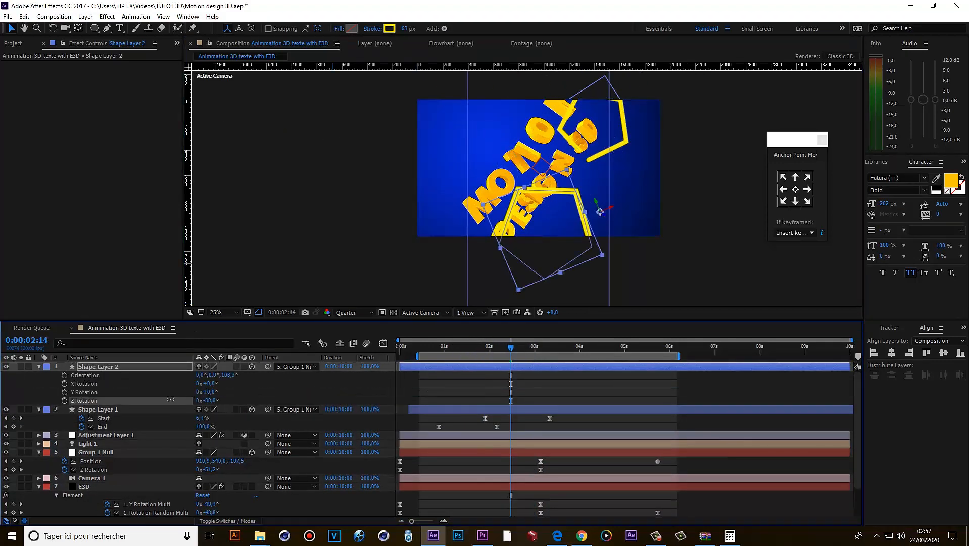
pyautogui.moveTo(550, 237); pyautogui.dragTo(462, 157)
pyautogui.moveTo(510, 131); pyautogui.dragTo(503, 106)
pyautogui.click(463, 388)
pyautogui.press('space')
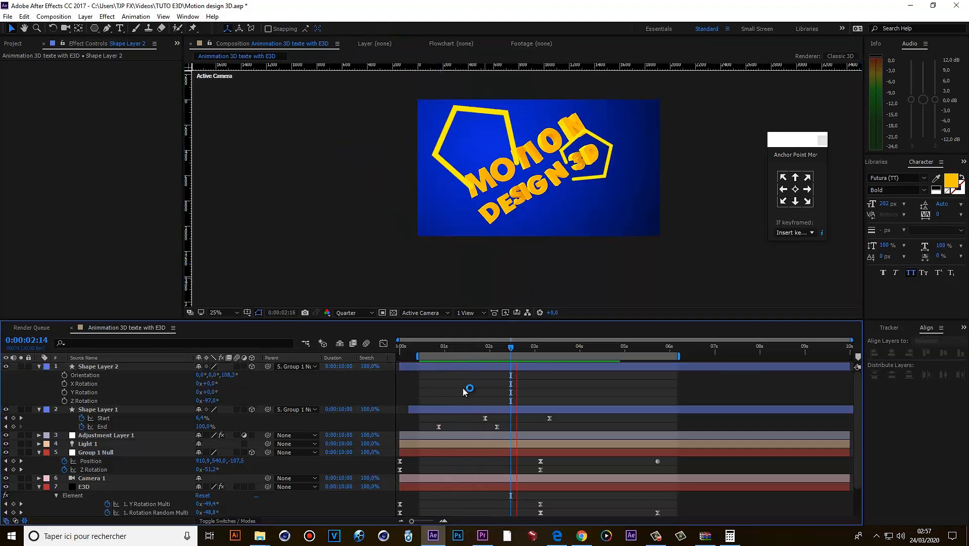
# Slide the second pentagon layer to start at about 0:00:01:16, previewing its timing against the first.
pyautogui.click(458, 349)
pyautogui.moveTo(448, 366); pyautogui.dragTo(458, 367)
pyautogui.press('space')
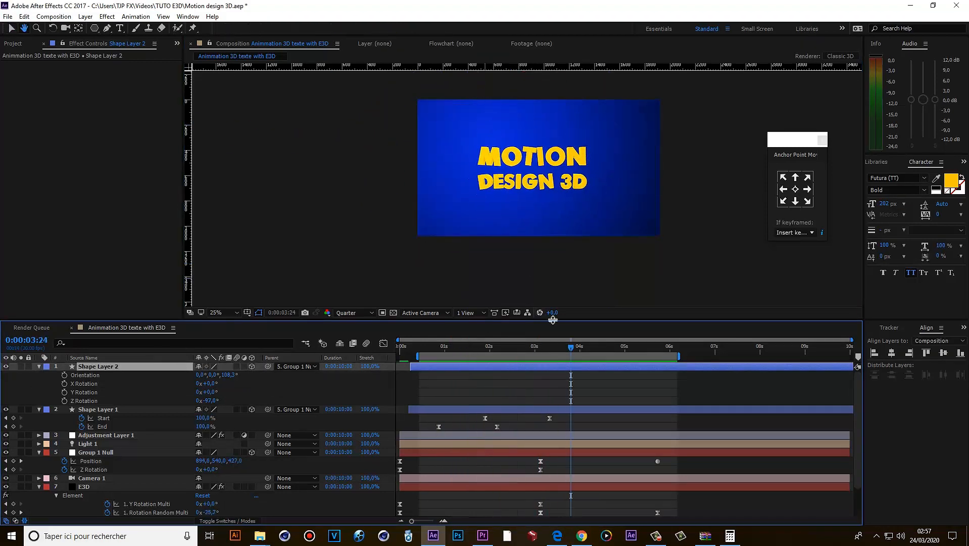
pyautogui.click(507, 348)
pyautogui.press('u')
pyautogui.press('space')
pyautogui.moveTo(558, 368)
pyautogui.mouseDown()
pyautogui.moveTo(571, 367)
pyautogui.moveTo(545, 368)
pyautogui.mouseUp()
pyautogui.click(516, 347)
pyautogui.scroll(2, 526, 164)
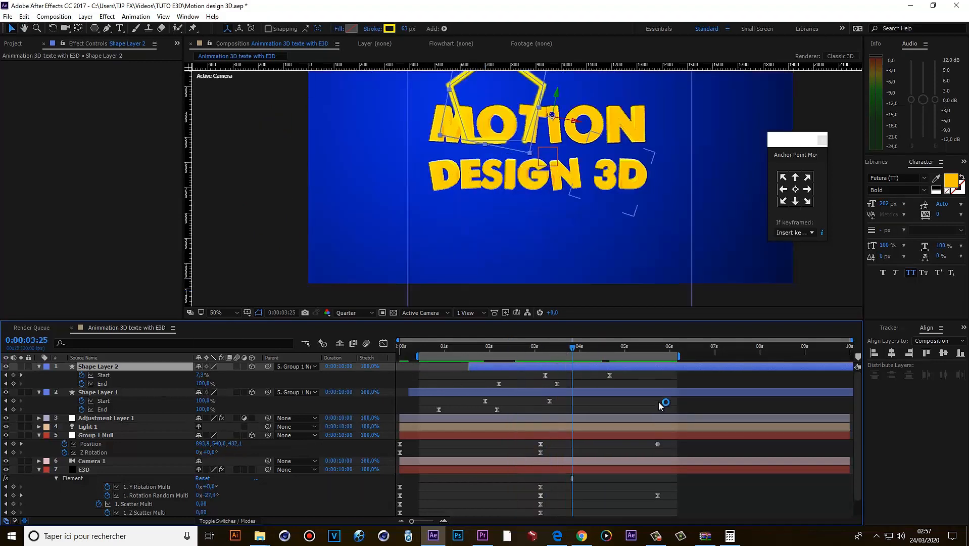
# Preview the second pentagon and move its last Start keyframe to about 0:00:04:05.
pyautogui.click(658, 401)
pyautogui.press('space')
pyautogui.moveTo(609, 375); pyautogui.dragTo(587, 375)
pyautogui.click(545, 348)
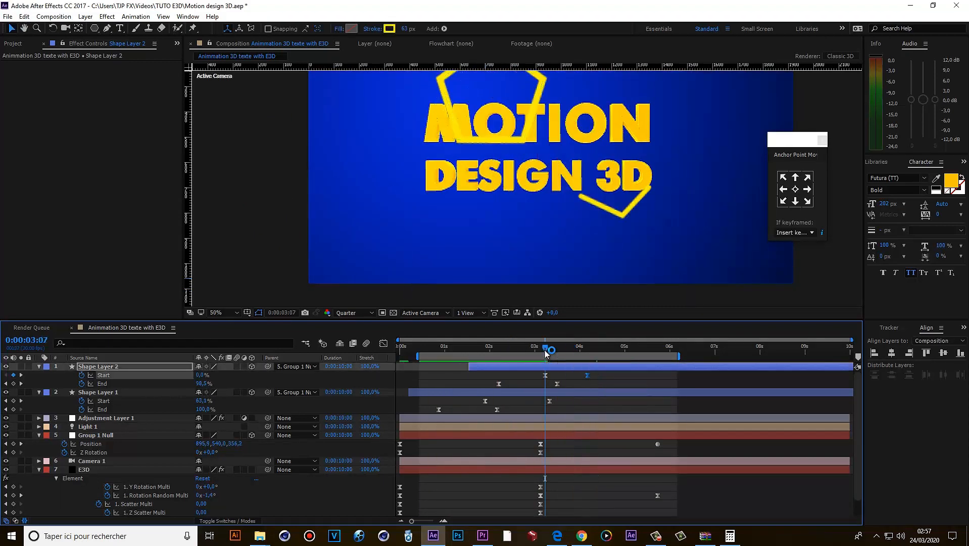
# Slide the second pentagon layer to start at about 0:00:00:11, previewing the animation before and after the change.
pyautogui.press('space')
pyautogui.press('space')
pyautogui.scroll(-2, 547, 237)
pyautogui.click(693, 402)
pyautogui.press('space')
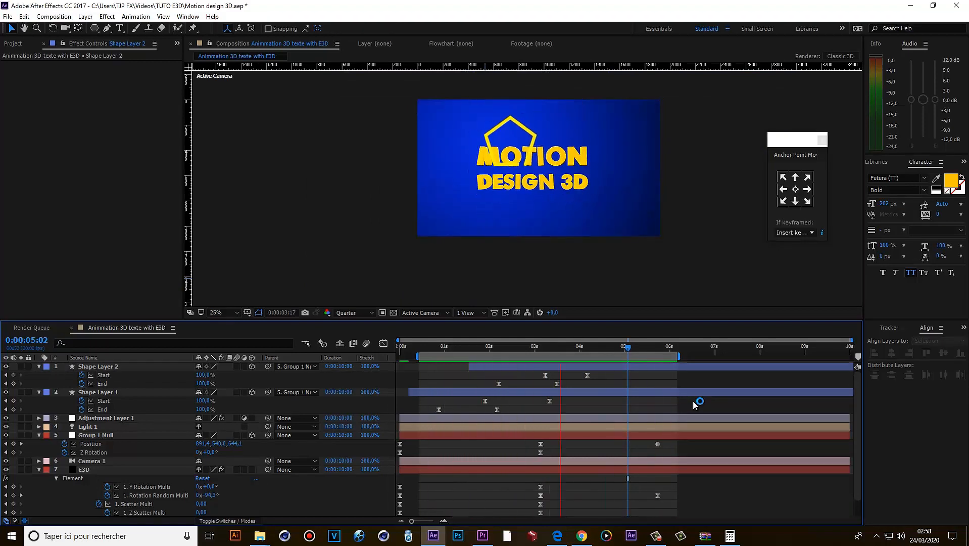
pyautogui.click(431, 348)
pyautogui.moveTo(605, 366); pyautogui.dragTo(494, 375)
pyautogui.press('space')
# Rotate the second pentagon to -263° on Z and place it around the lower-left area of the frame.
pyautogui.moveTo(545, 155); pyautogui.dragTo(570, 118)
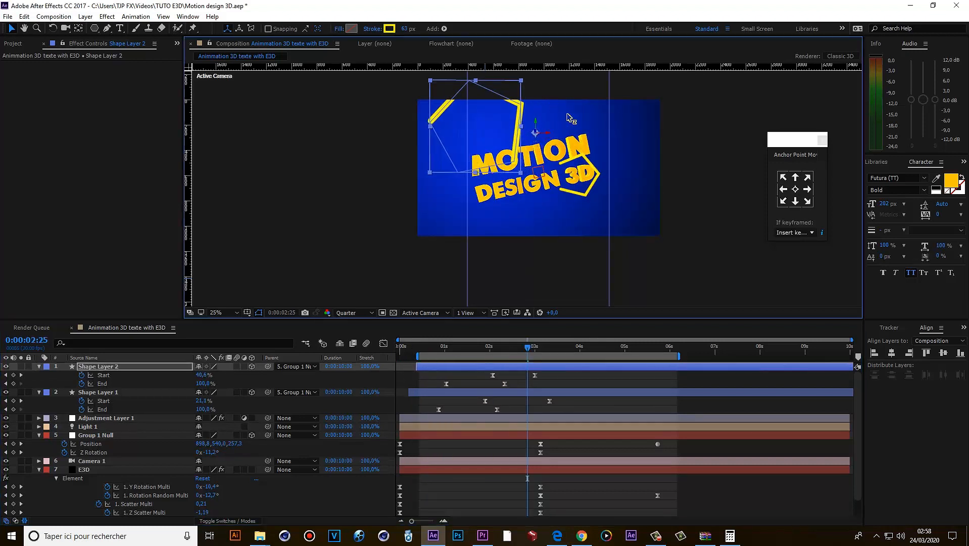
pyautogui.press('r')
pyautogui.moveTo(205, 400); pyautogui.dragTo(121, 400)
pyautogui.moveTo(624, 189); pyautogui.dragTo(463, 196)
# Set the second pentagon's stroke width to 12 px and preview the animation.
pyautogui.moveTo(405, 29); pyautogui.dragTo(378, 28)
pyautogui.click(608, 397)
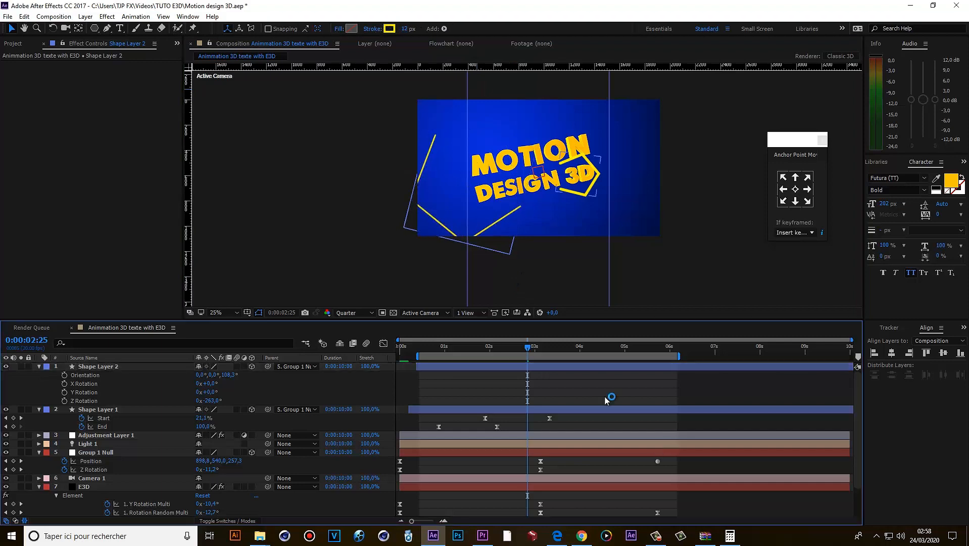
pyautogui.press('space')
pyautogui.press('space')
# Move the second pentagon's last Start keyframe to 0:00:03:17 and preview the result.
pyautogui.press('u')
pyautogui.moveTo(558, 375); pyautogui.dragTo(561, 375)
pyautogui.press('space')
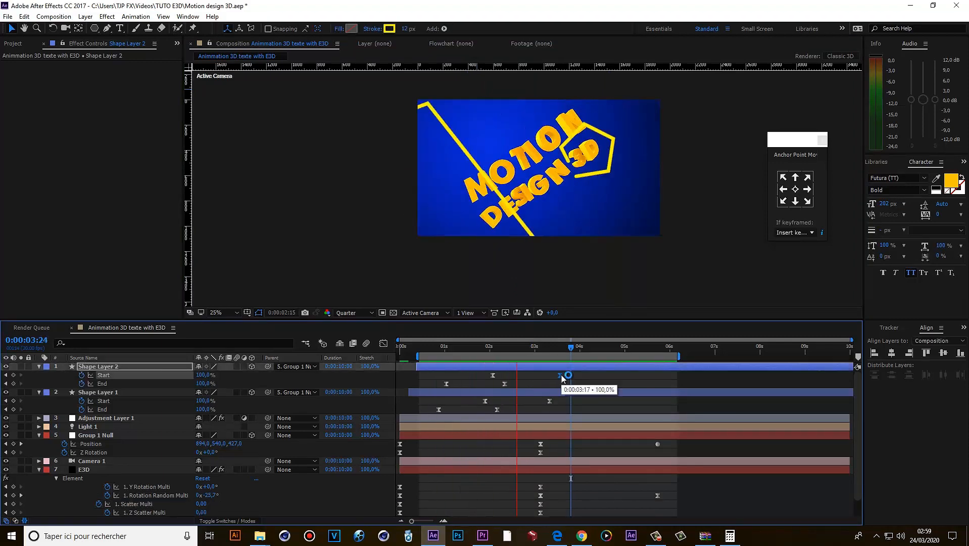
pyautogui.press('space')
# Thin the first pentagon's stroke and preview both outlines together.
pyautogui.click(567, 399)
pyautogui.click(570, 394)
pyautogui.moveTo(401, 28); pyautogui.dragTo(374, 28)
pyautogui.click(583, 385)
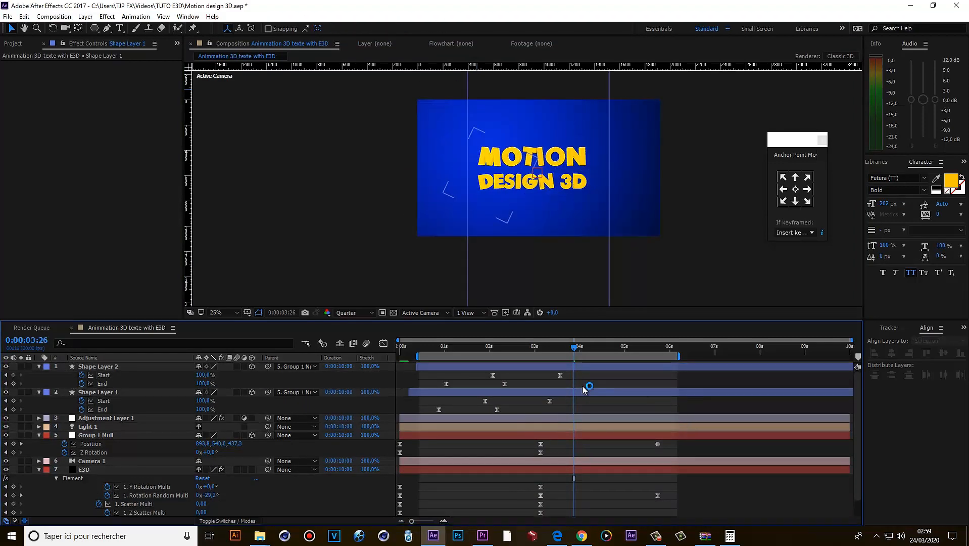
pyautogui.press('space')
pyautogui.press('space')
# Slide the second pentagon layer to start at about 0:00:00:01 and preview the animation.
pyautogui.moveTo(469, 366); pyautogui.dragTo(455, 354)
pyautogui.press('space')
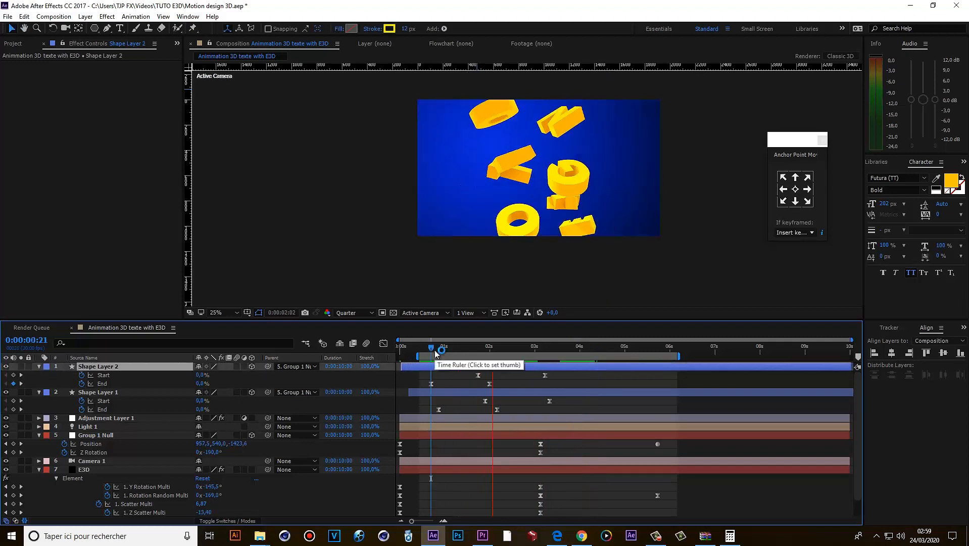
pyautogui.press('space')
pyautogui.press('space')
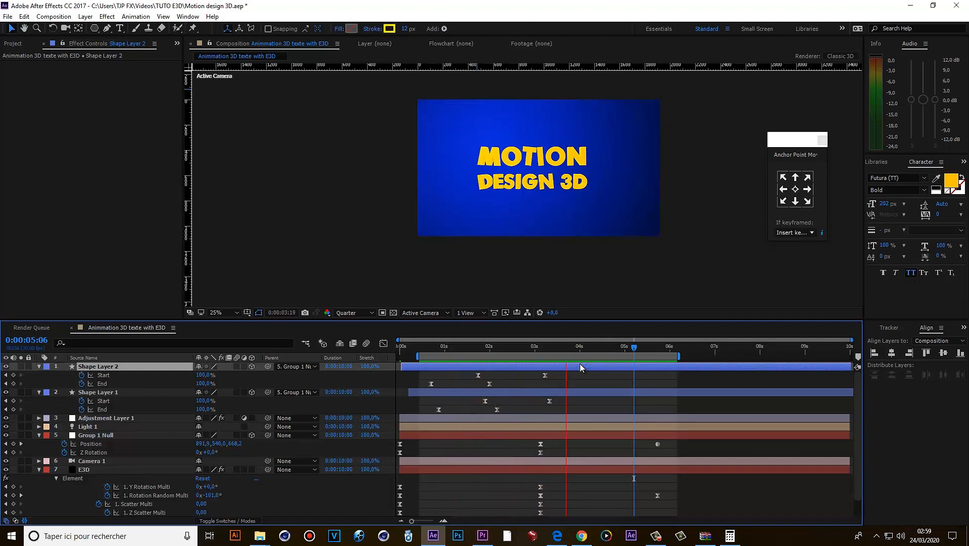
pyautogui.press('space')
# Move both pentagon layers below Group 1 Null in the layer stack and select the adjustment layer.
pyautogui.keyDown('shift'); pyautogui.click(112, 394); pyautogui.keyUp('shift')
pyautogui.moveTo(112, 394); pyautogui.dragTo(119, 432)
pyautogui.click(116, 369)
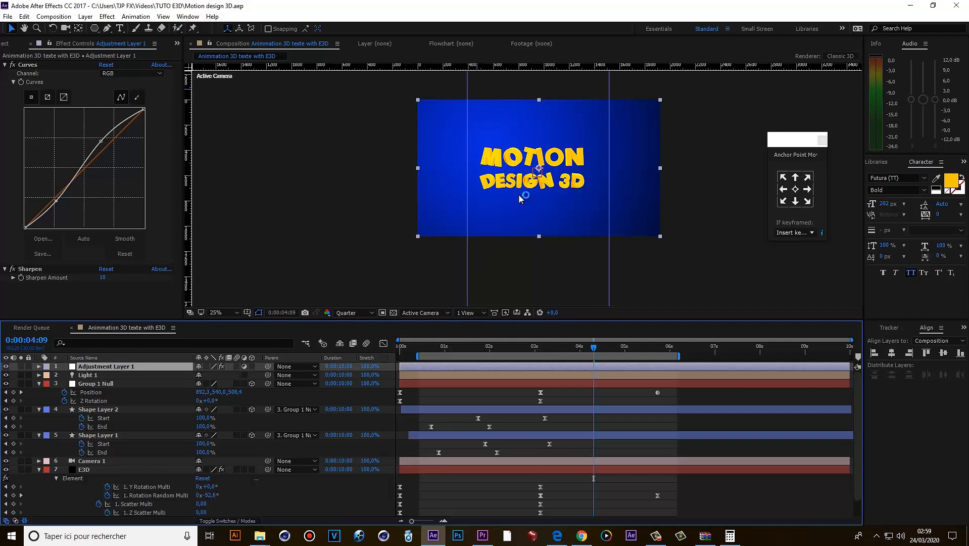
pyautogui.scroll(1, 528, 187)
pyautogui.scroll(-1, 529, 187)
pyautogui.scroll(1, 565, 177)
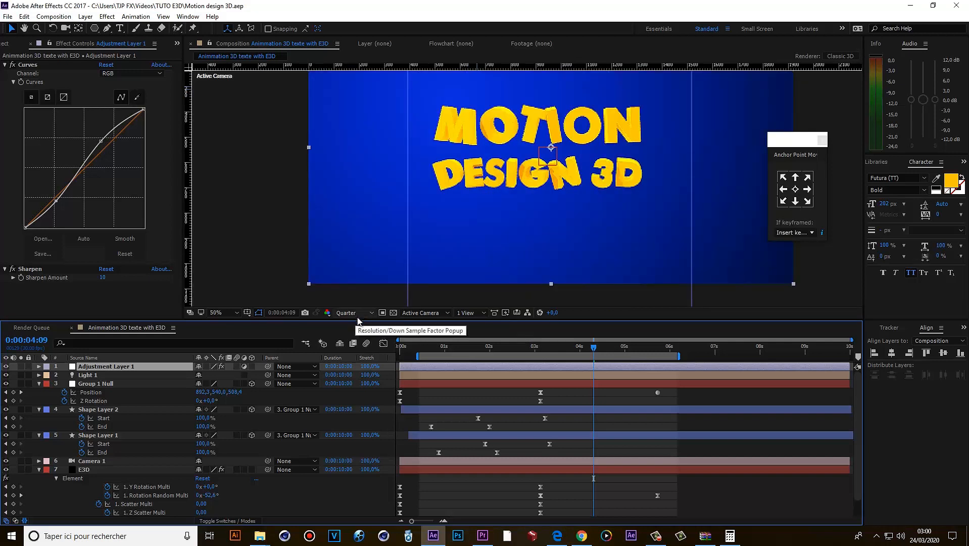
pyautogui.scroll(-1, 503, 250)
# Add the composition to the render queue.
pyautogui.click(573, 395)
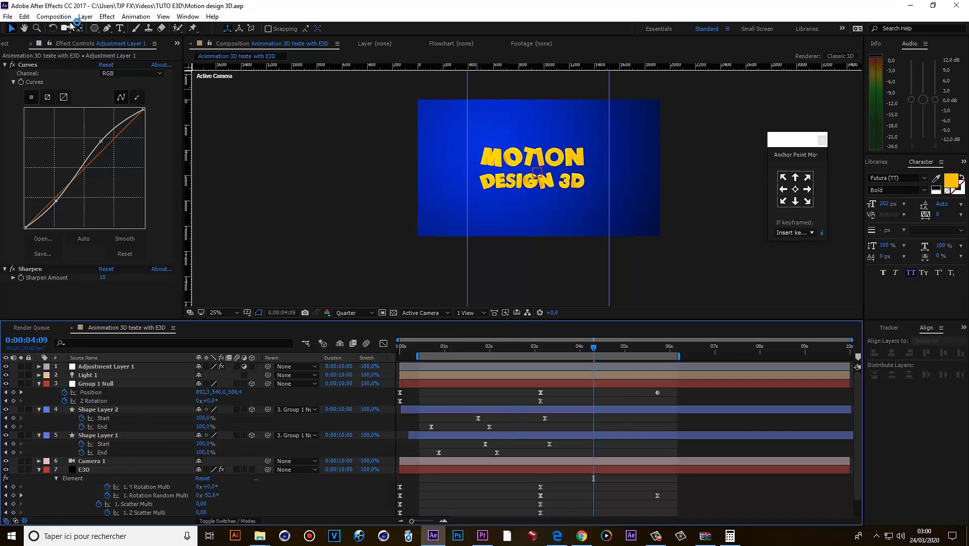
pyautogui.click(55, 16)
pyautogui.click(76, 140)
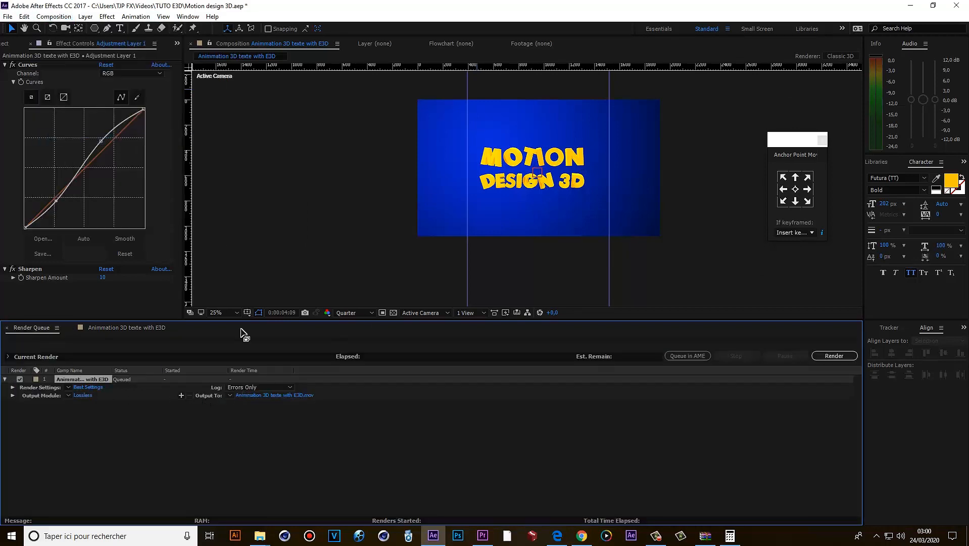
# Enable motion blur for both pentagon layers in the composition.
pyautogui.click(126, 326)
pyautogui.click(111, 408)
pyautogui.keyDown('ctrl'); pyautogui.click(116, 434); pyautogui.keyUp('ctrl')
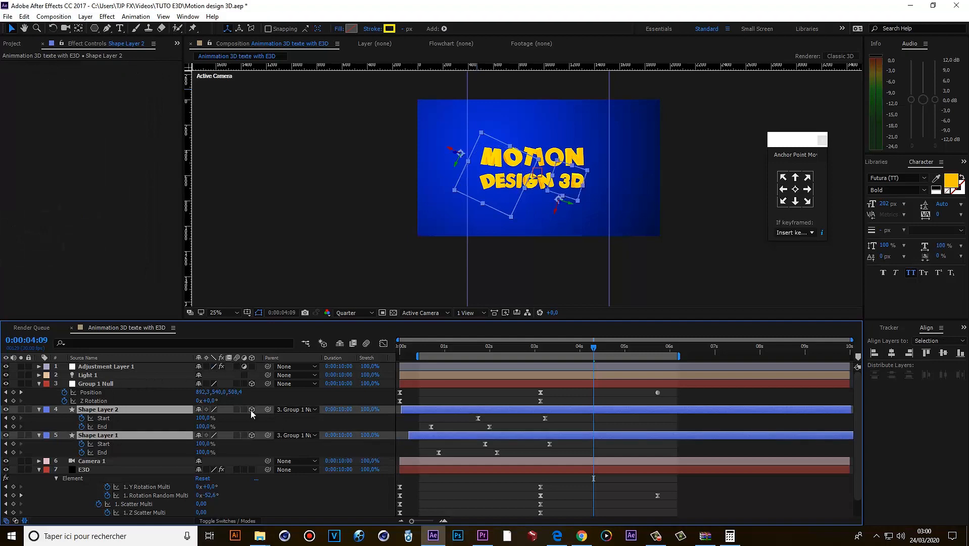
pyautogui.click(237, 409)
pyautogui.click(376, 344)
# Save the QuickTime output as "Animmation 3D texte with E3D" and start rendering the queued composition.
pyautogui.hotkey('ctrl', 'm')
pyautogui.click(256, 395)
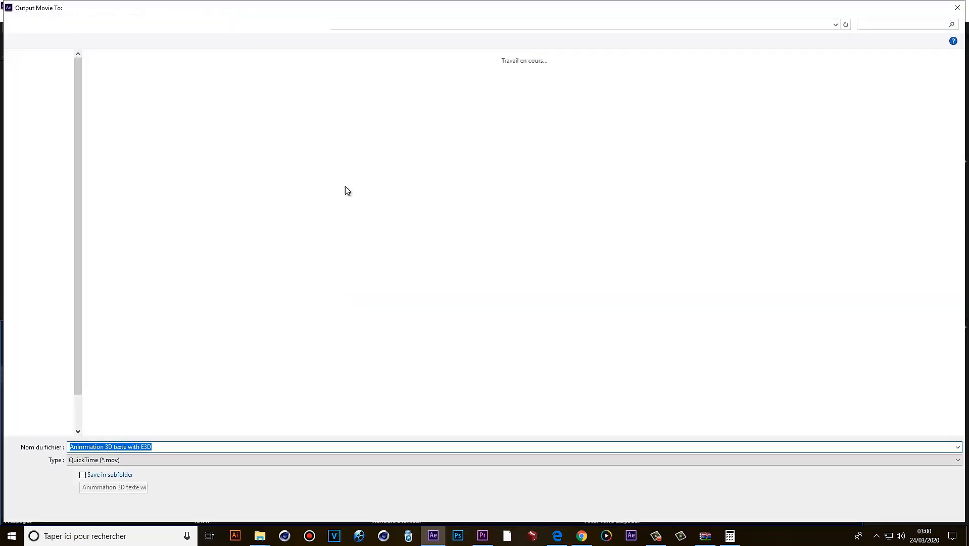
pyautogui.press('Return')
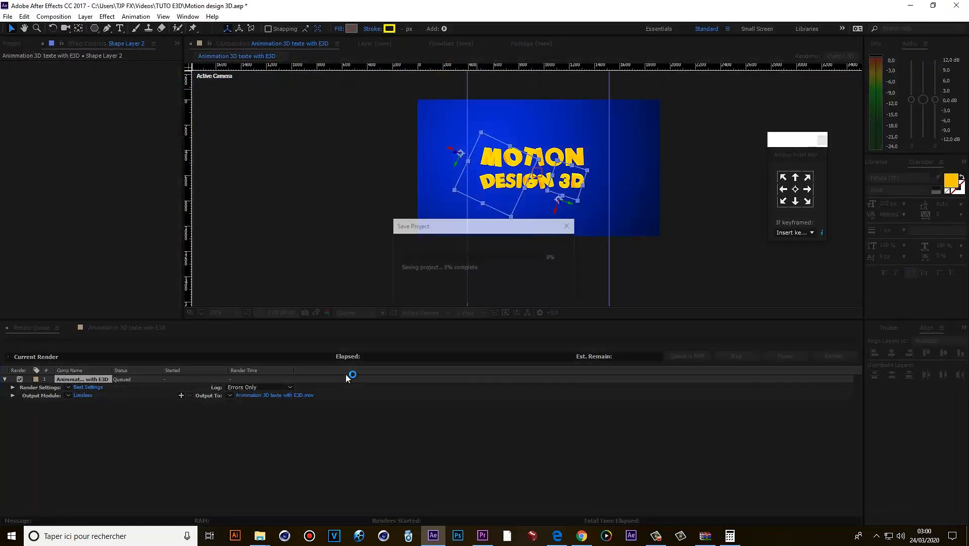
pyautogui.press('Return')
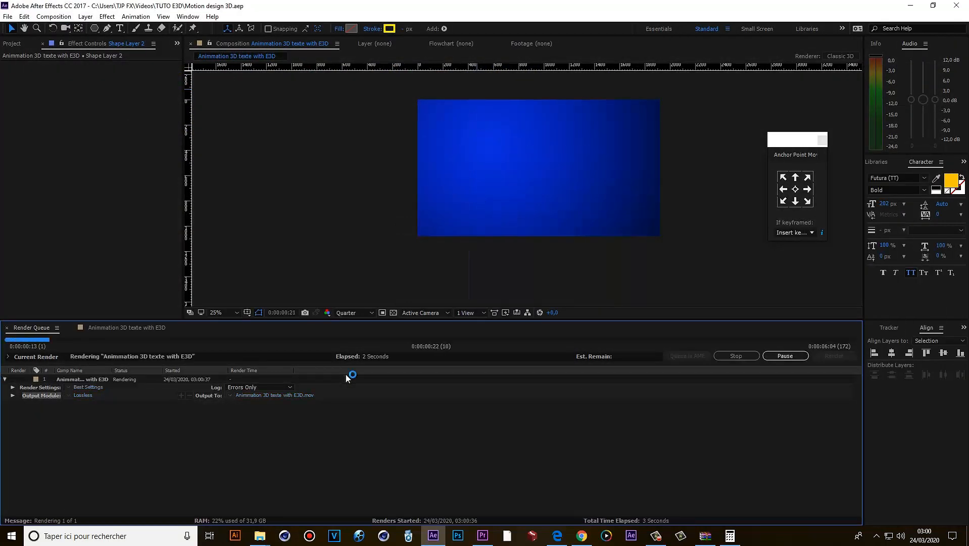